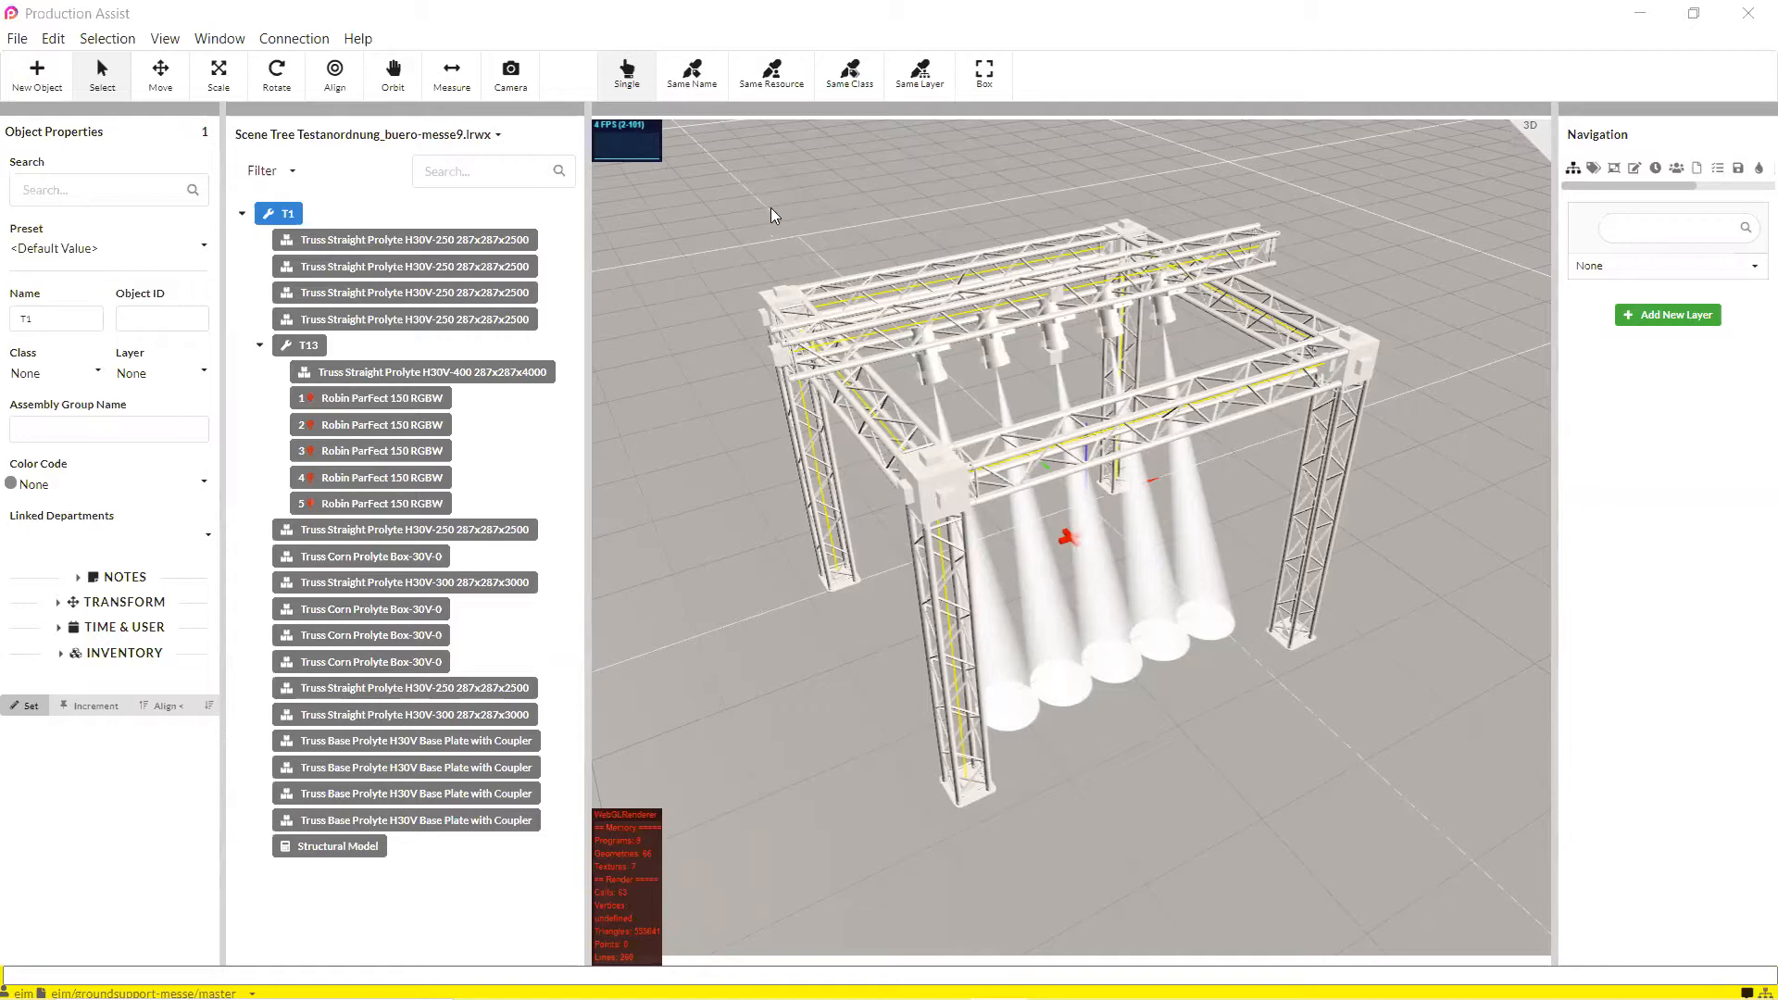
- Create a new print label in the Resource Manager and open it for editing
drag(1254, 790, 922, 689)
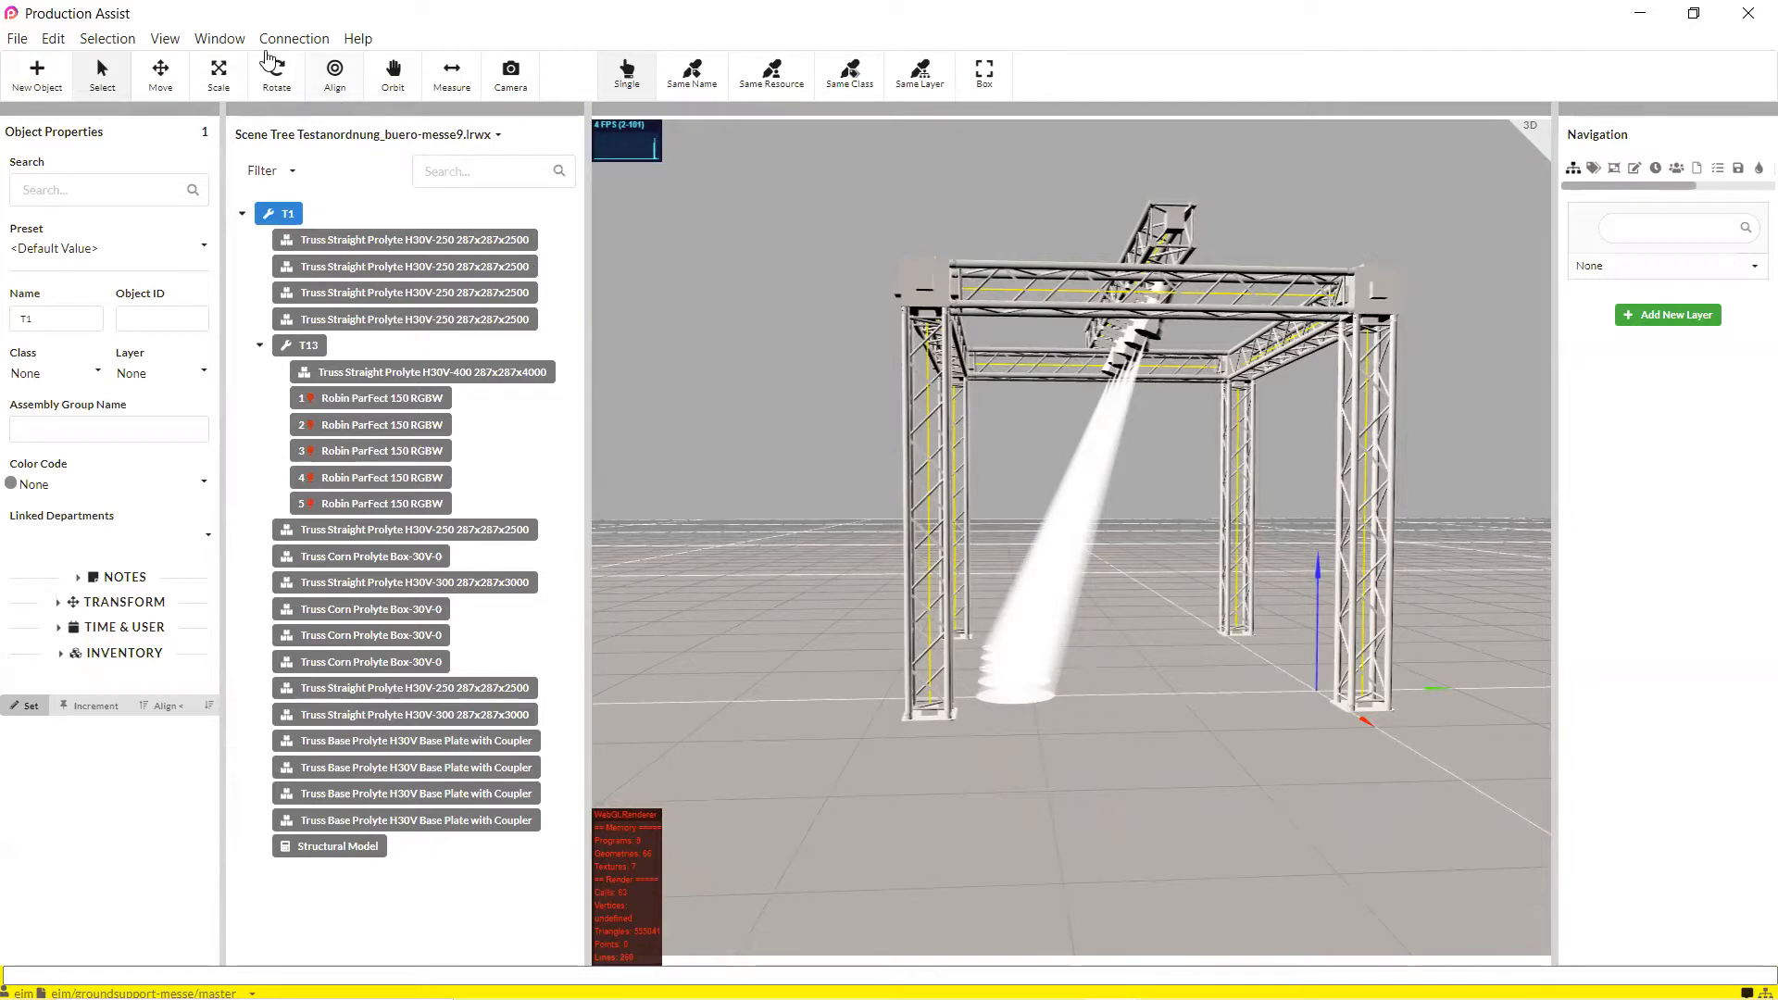
click(220, 39)
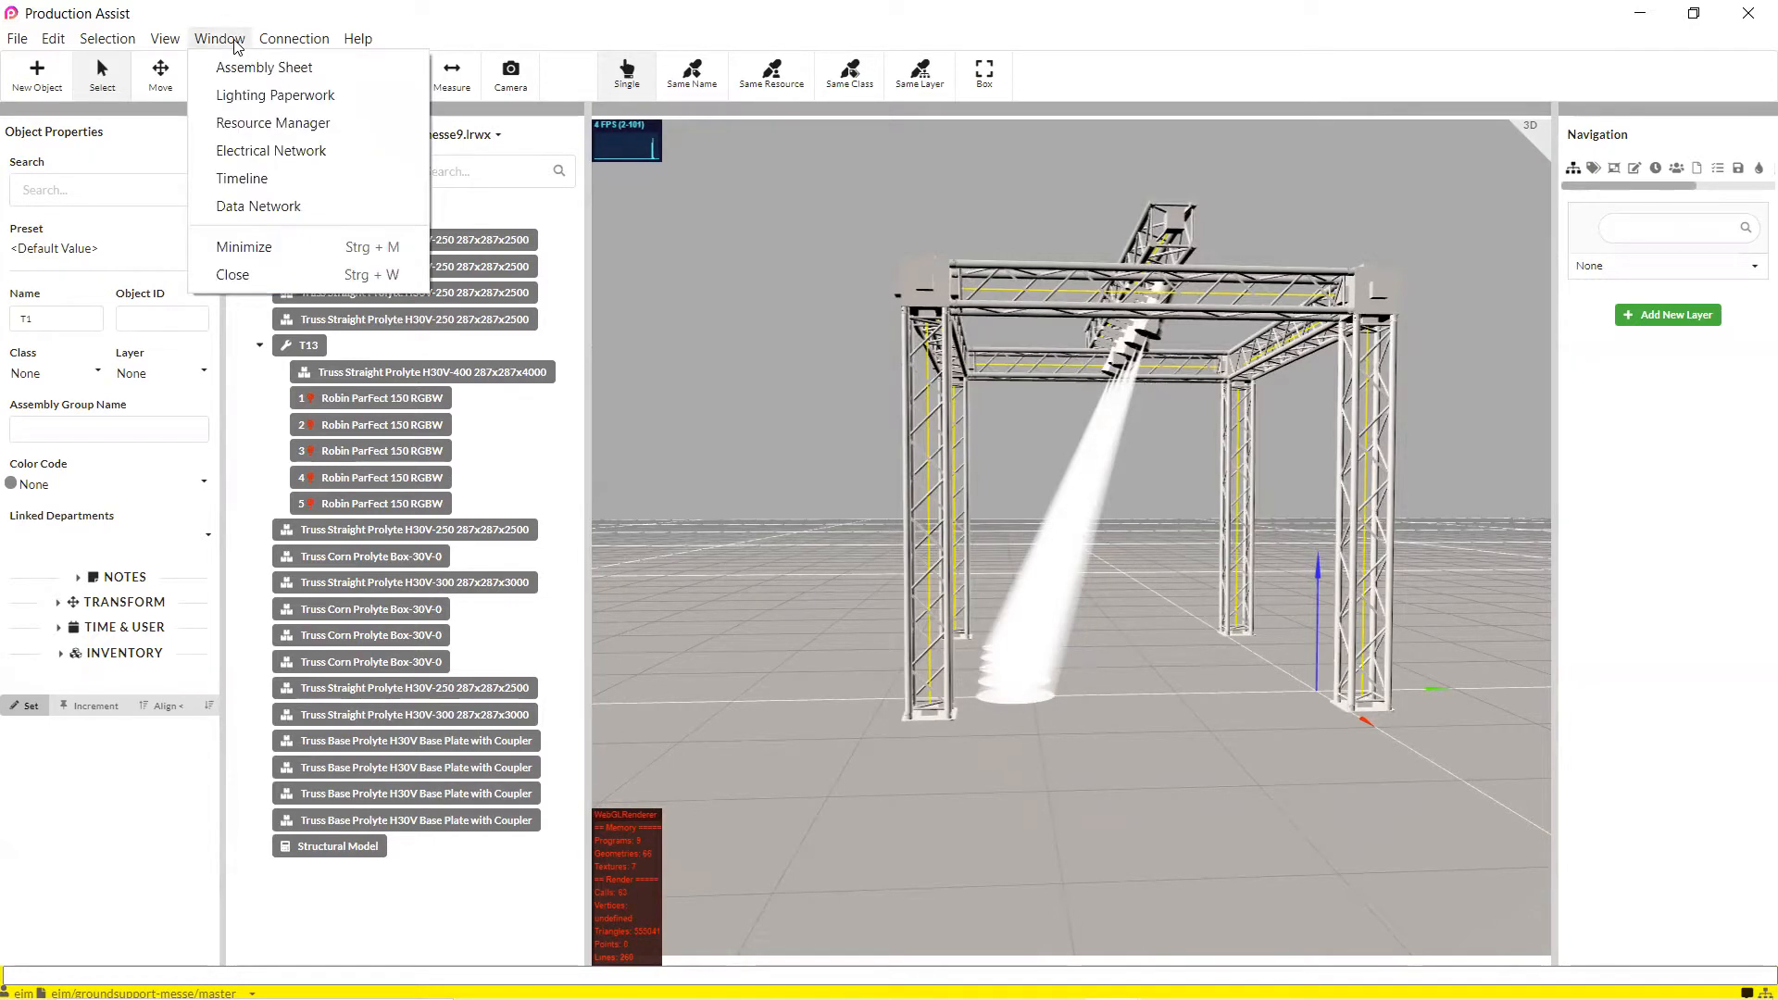
click(274, 123)
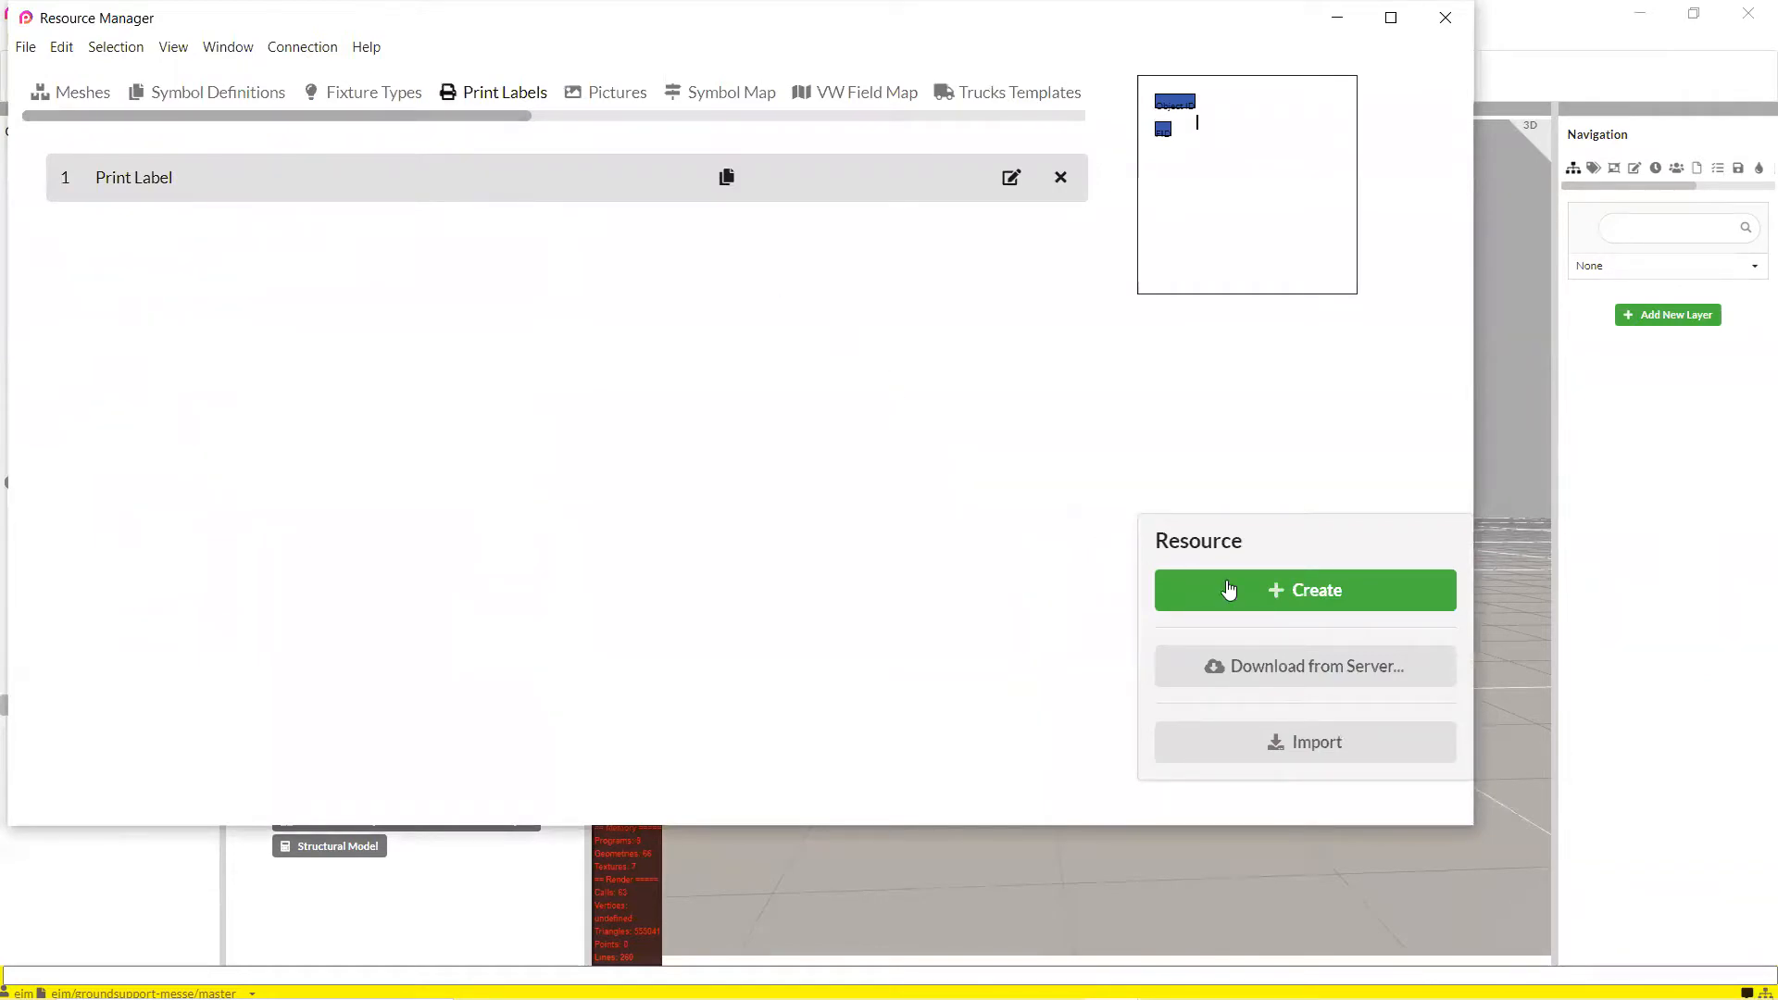
click(1298, 599)
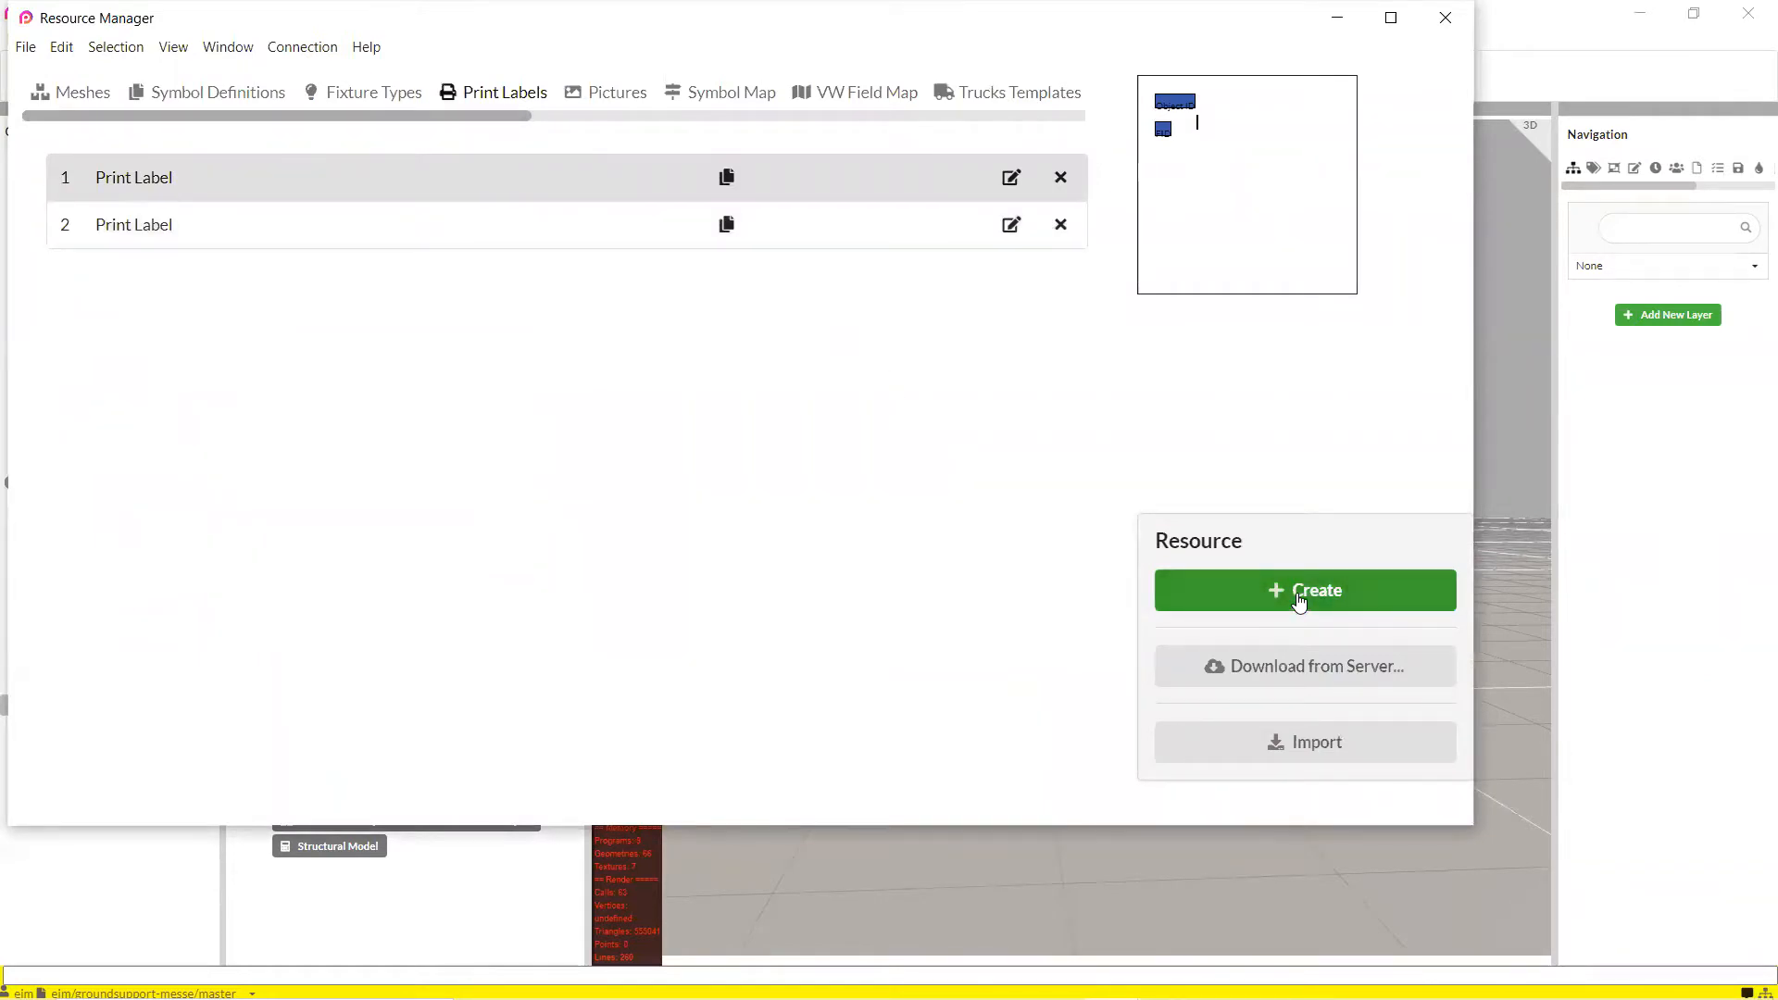
click(1011, 227)
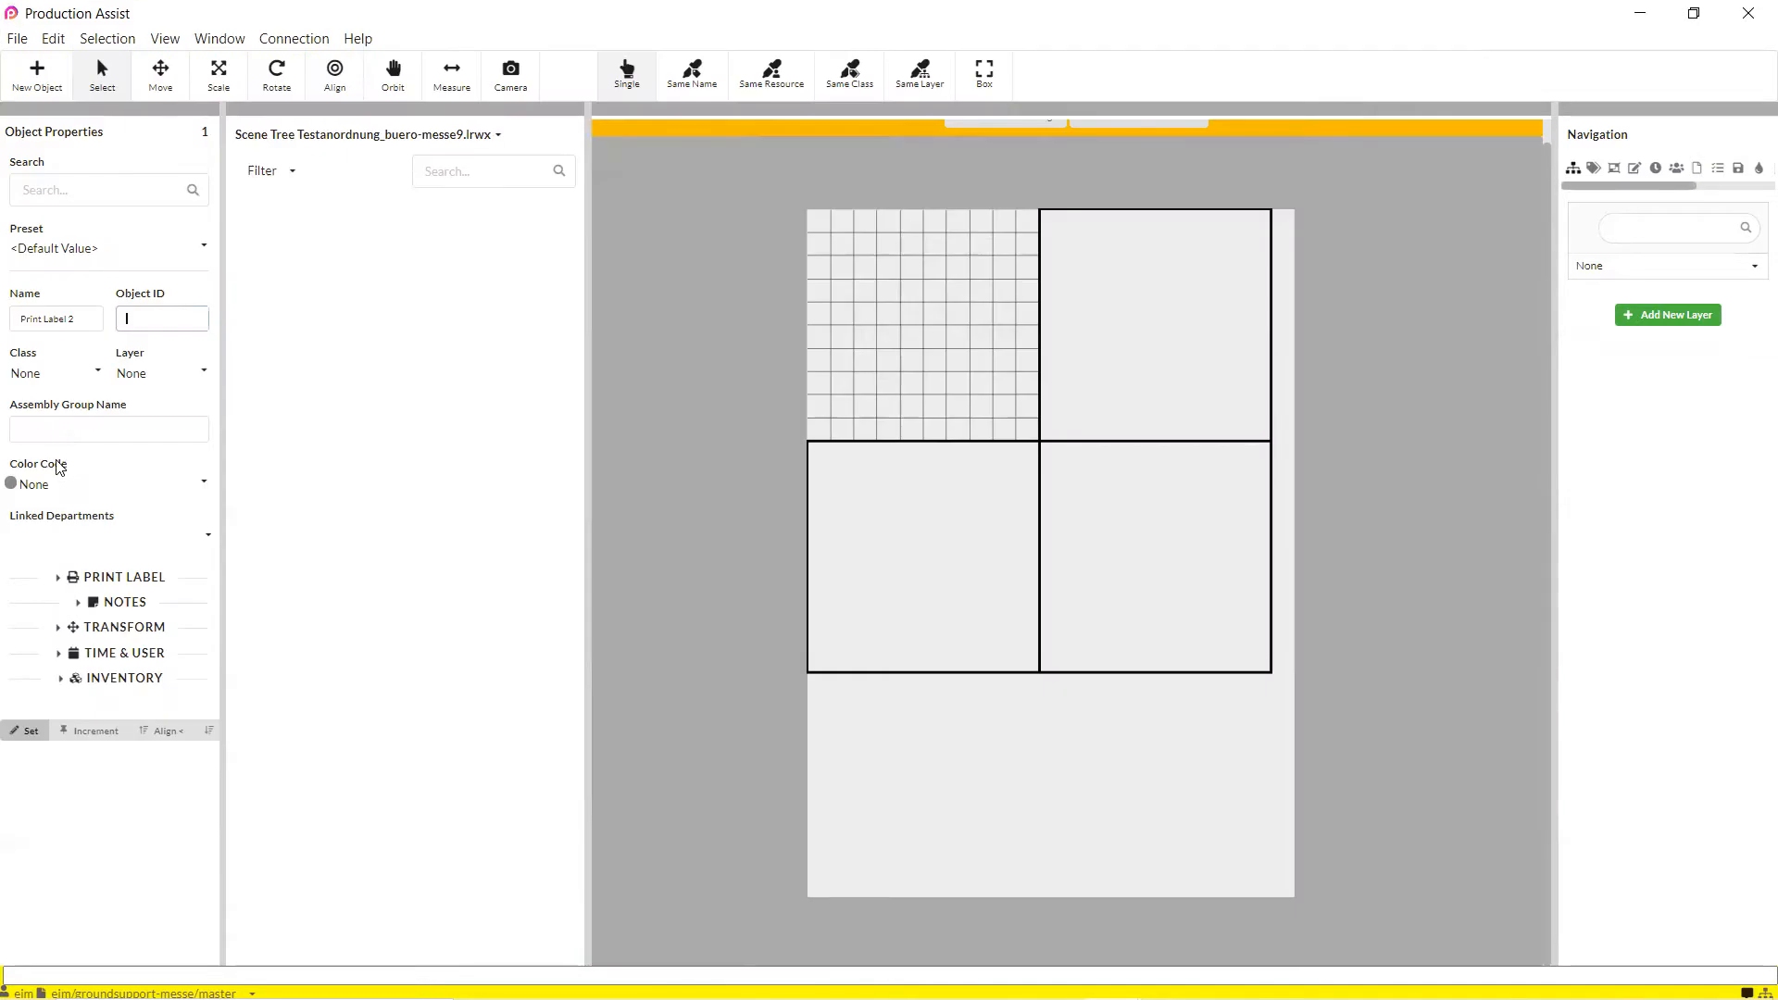
- Set the print label's horizontal and vertical margins to 4 mm each
click(80, 429)
click(105, 578)
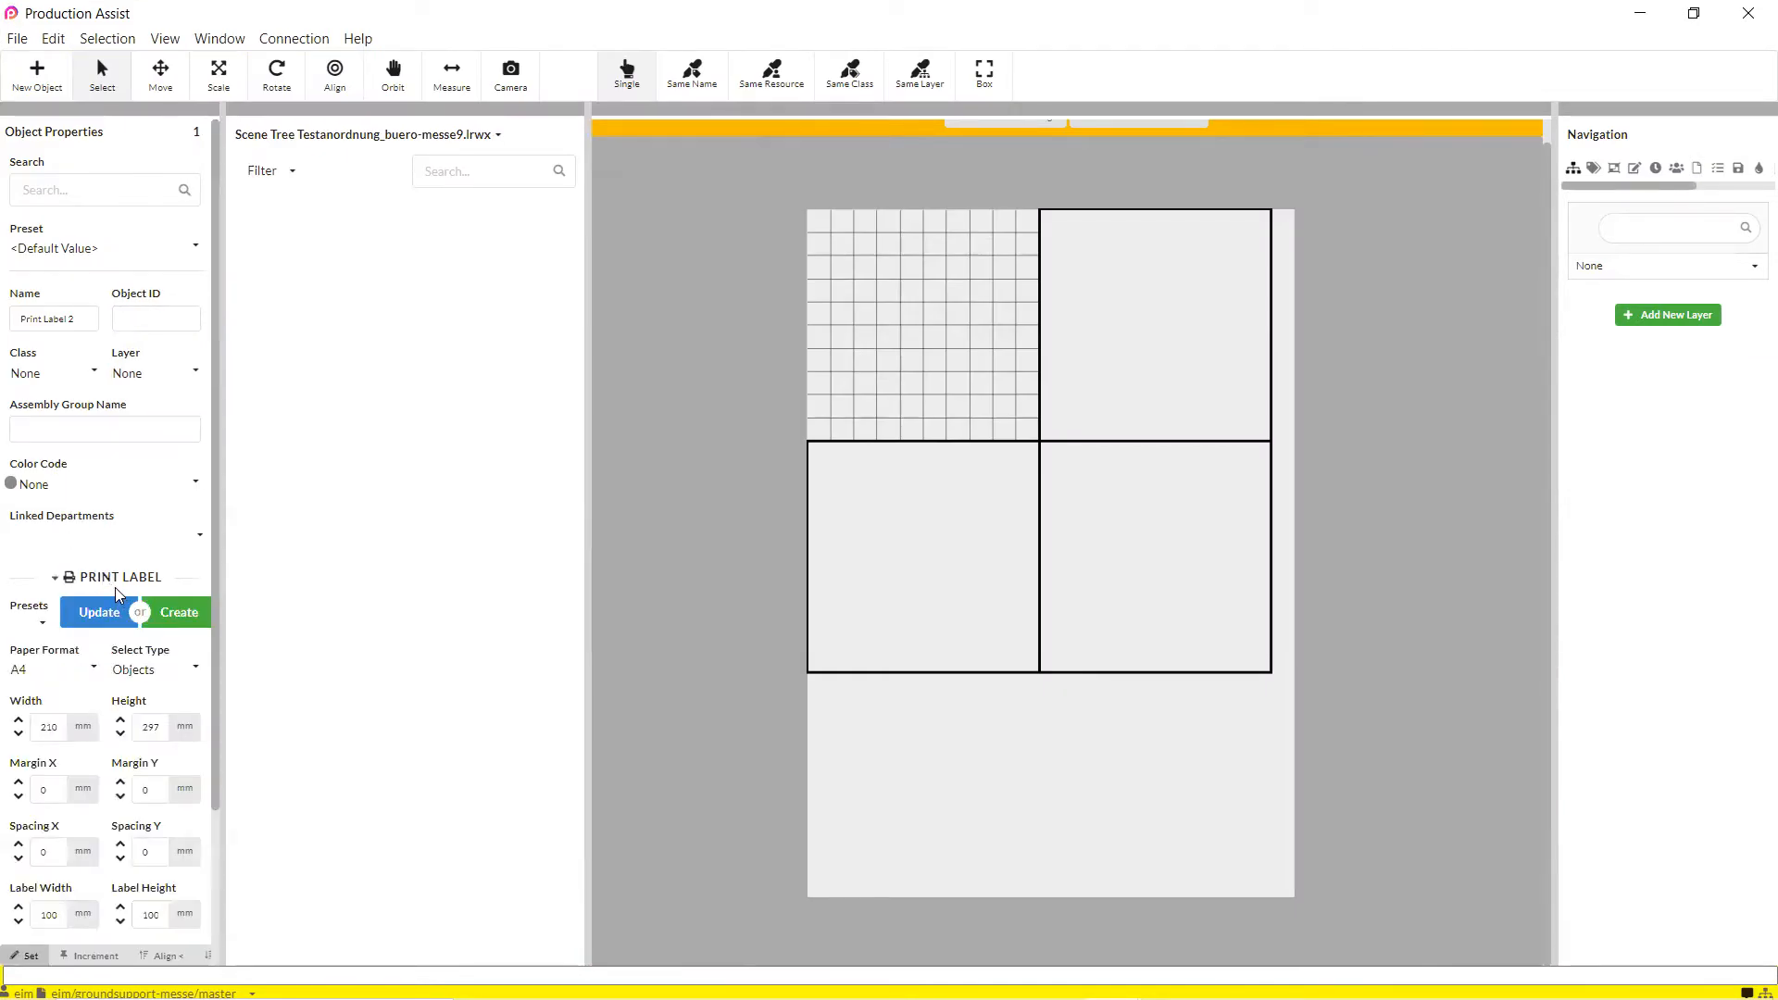
scroll(115, 588, down, 2)
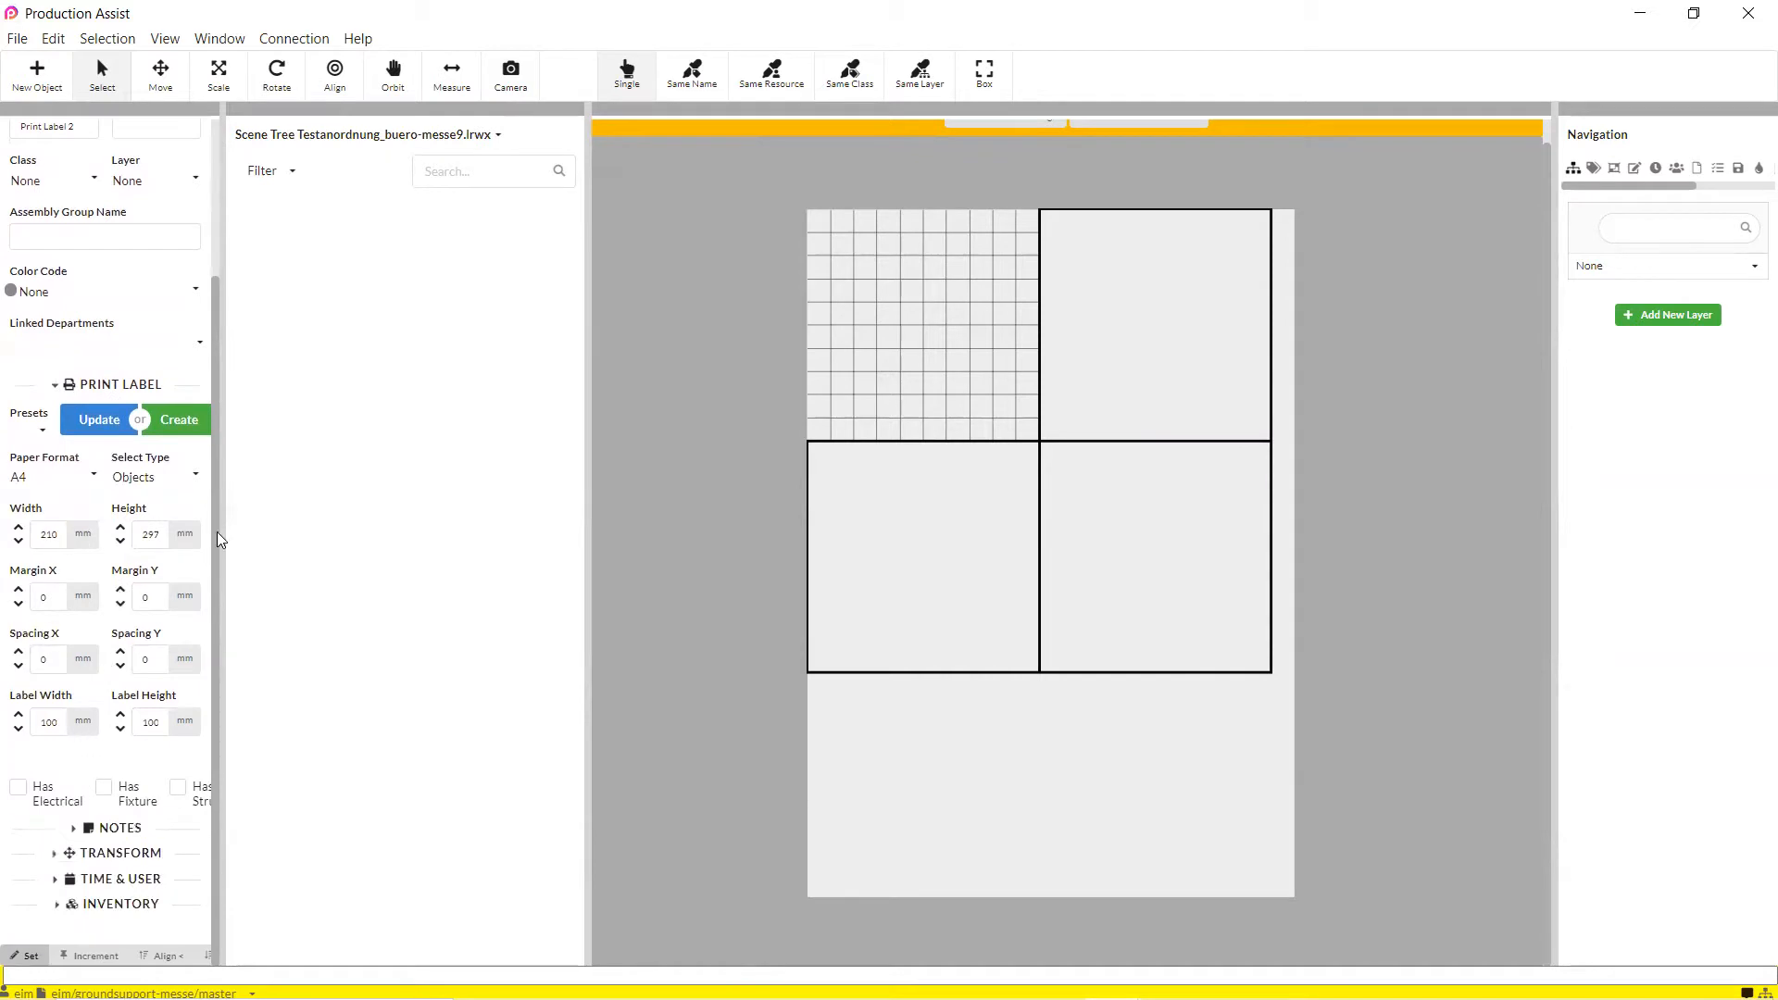
click(50, 596)
double_click(50, 595)
text(4)
key(Tab)
text(4)
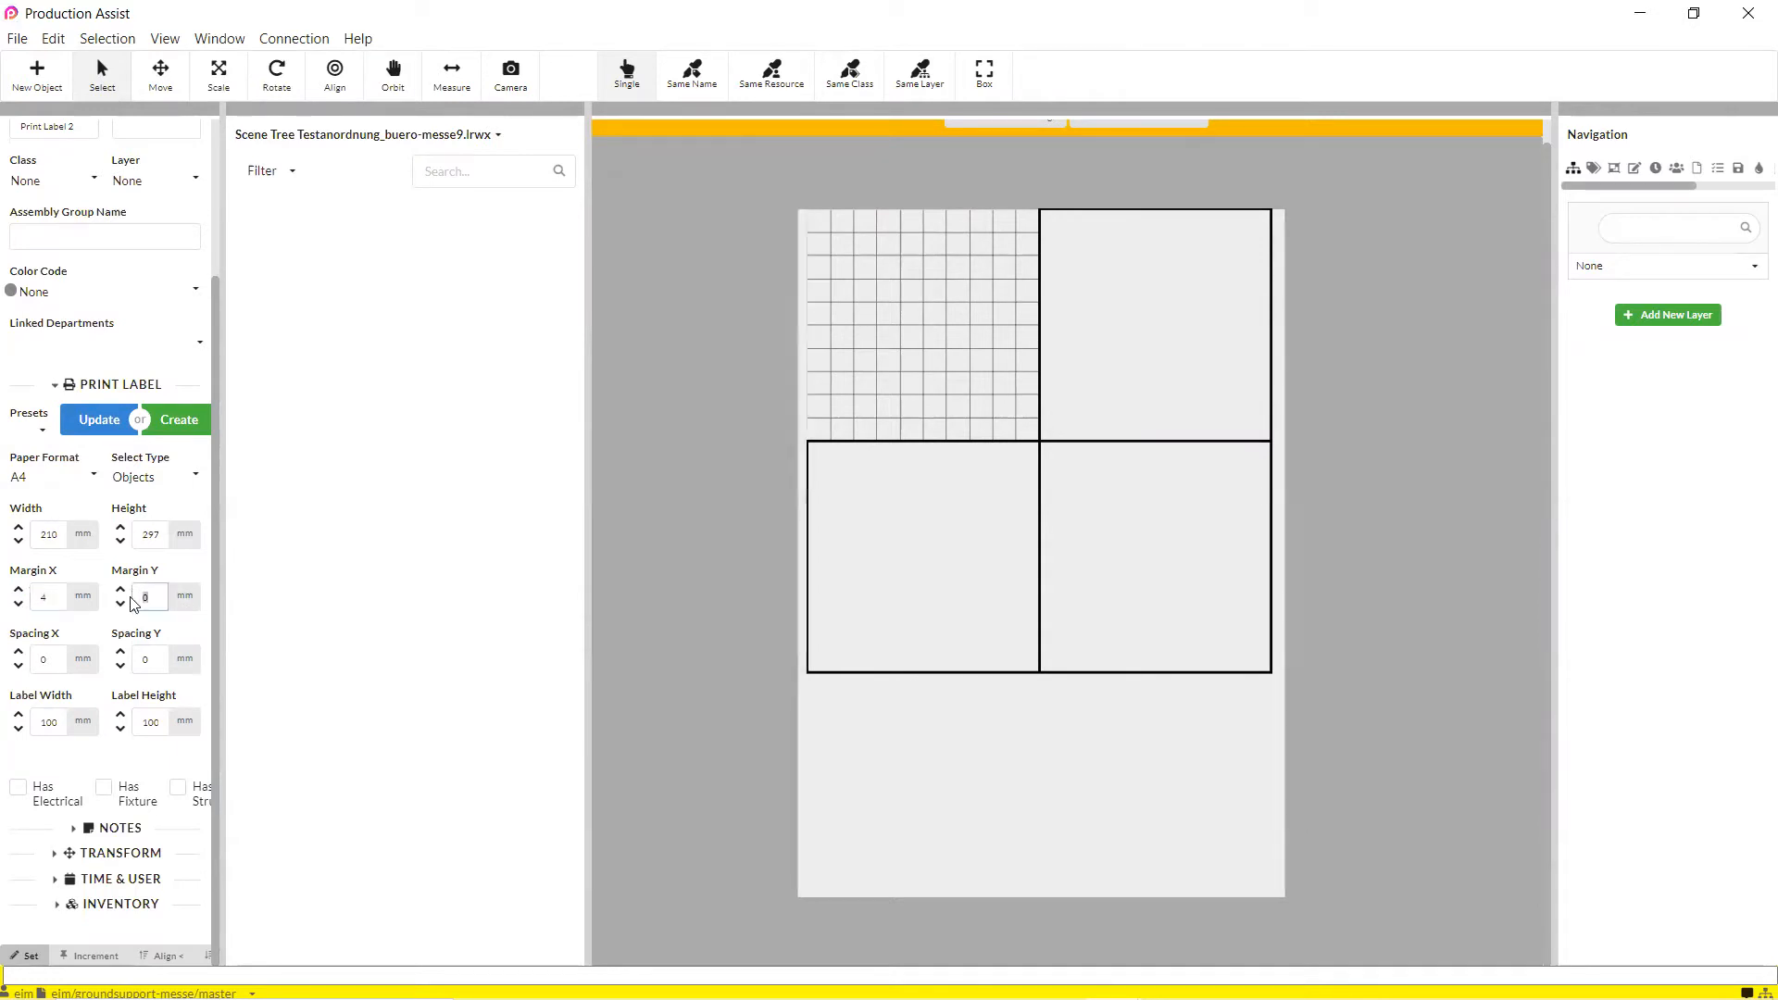
- Set the horizontal and vertical spacing between the labels to 2 mm each
click(44, 660)
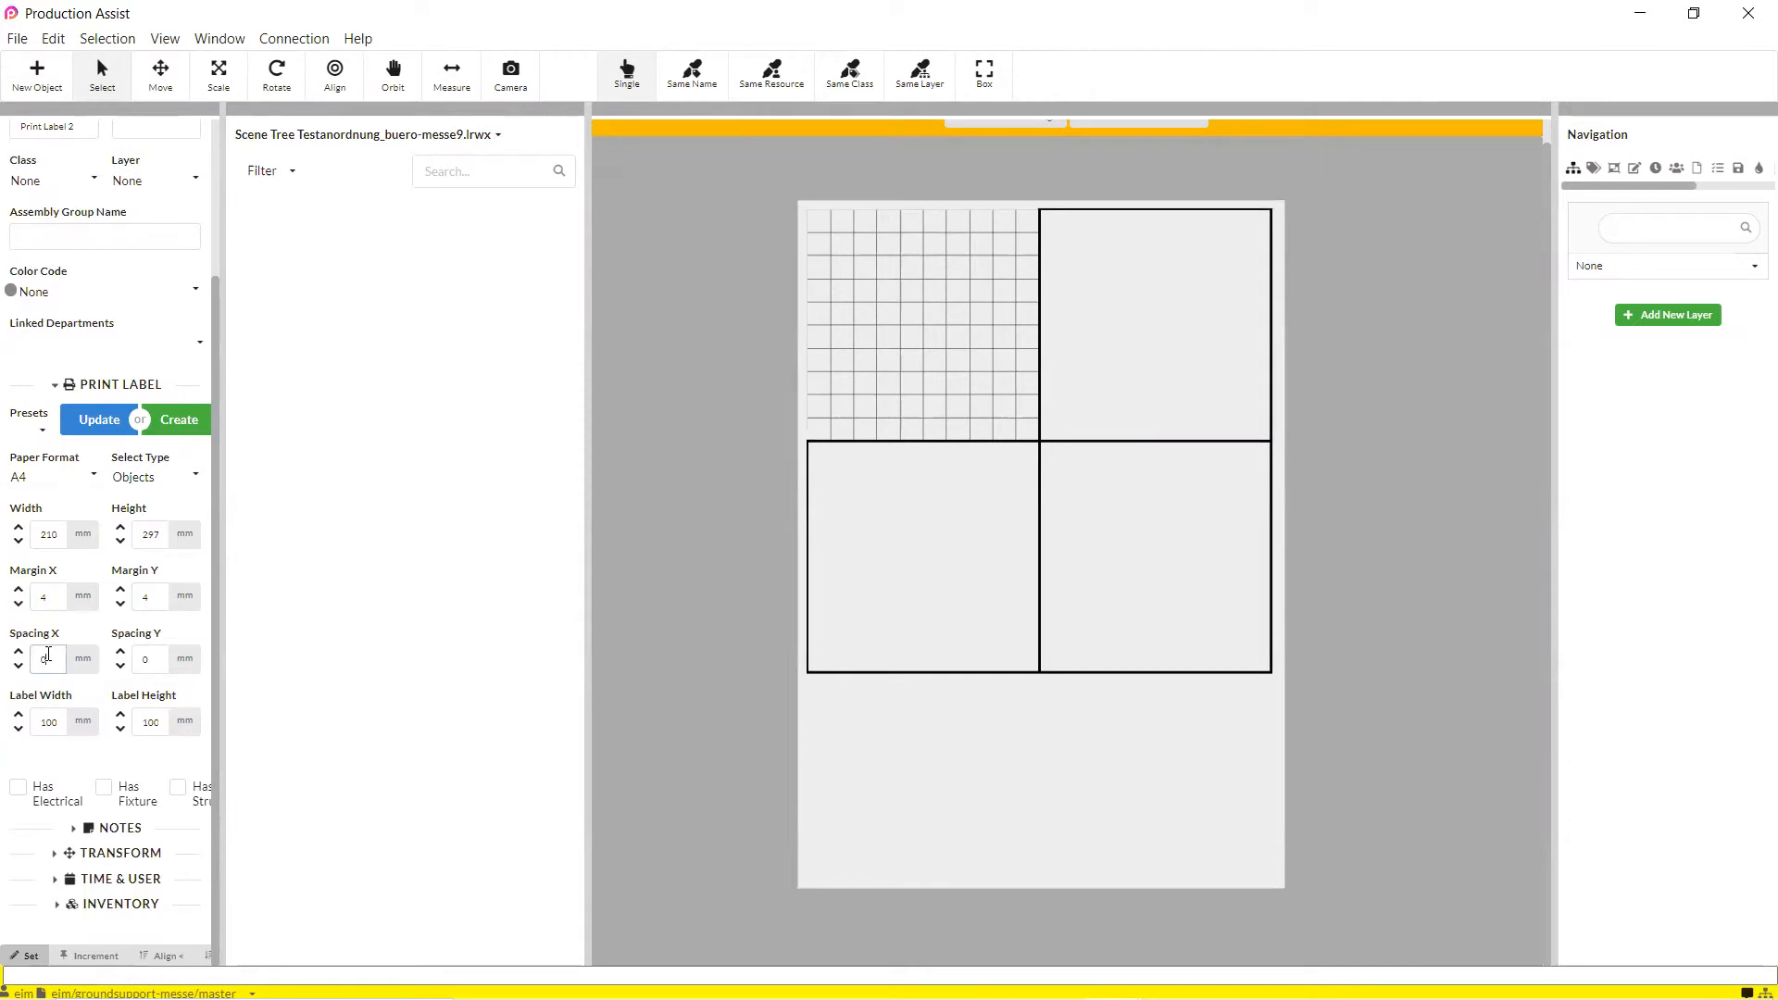
text(2)
key(Tab)
text(2)
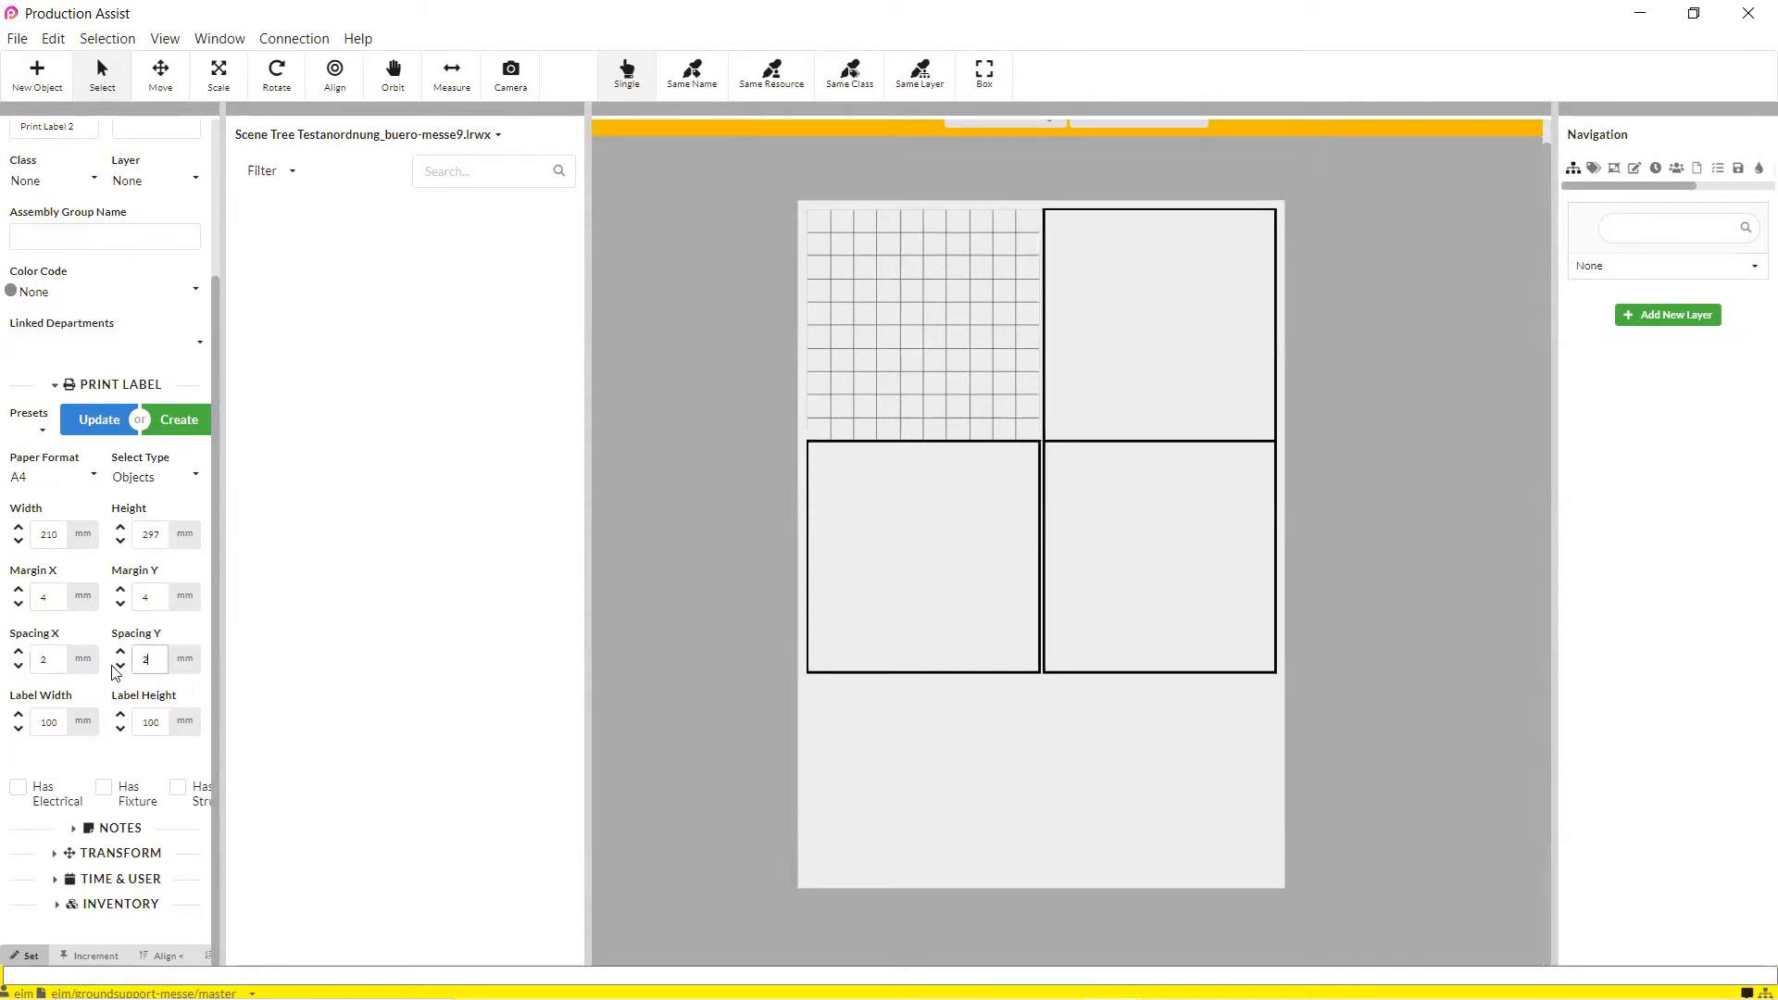
- Set the label height to 30 mm
click(56, 724)
key(Tab)
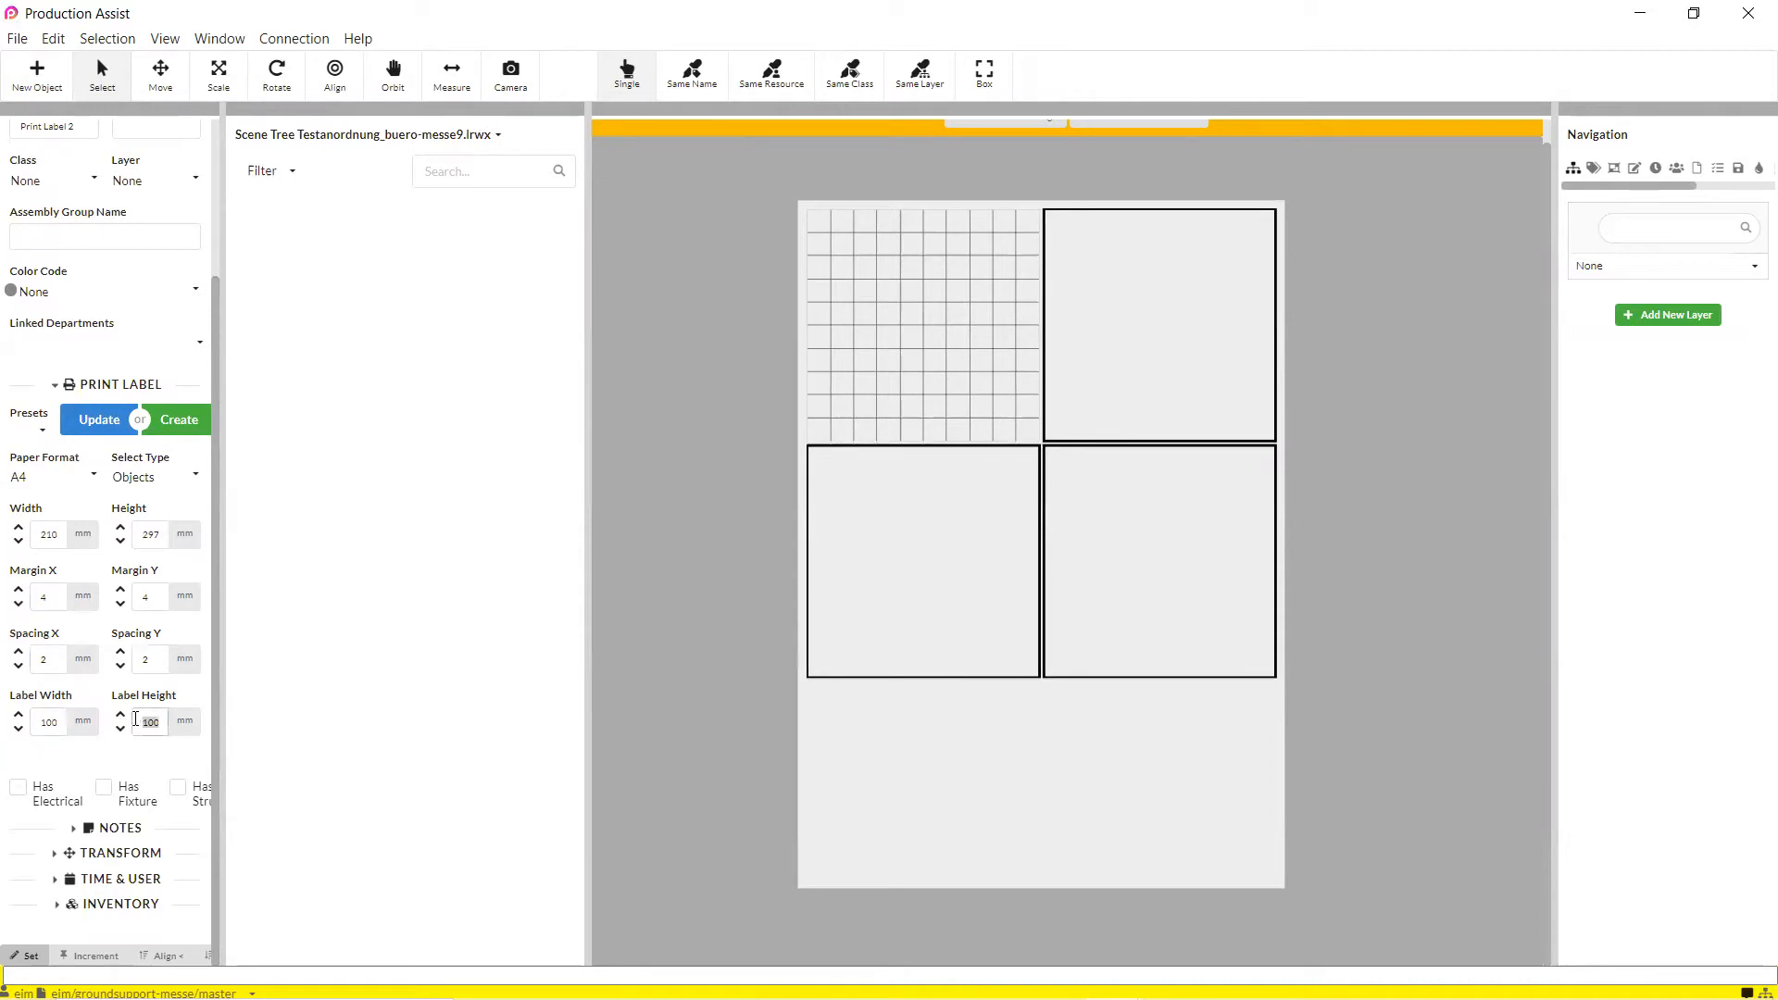
text(2)
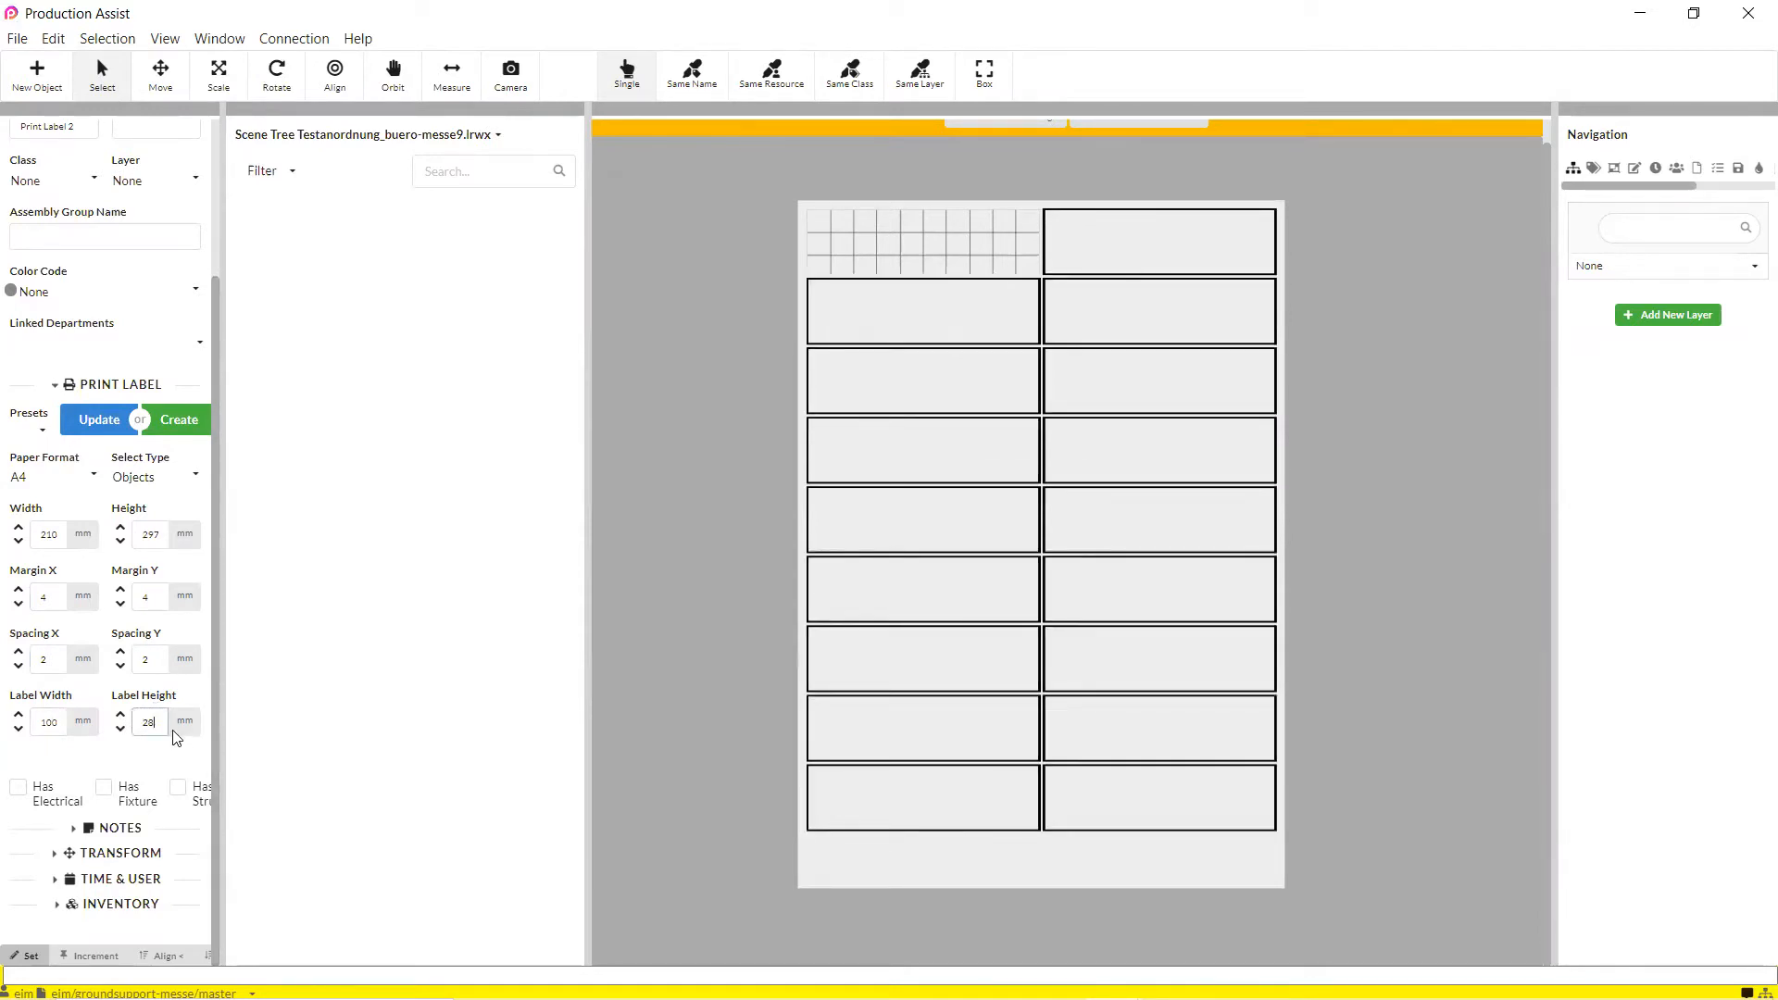
key(BackSpace)
text(29)
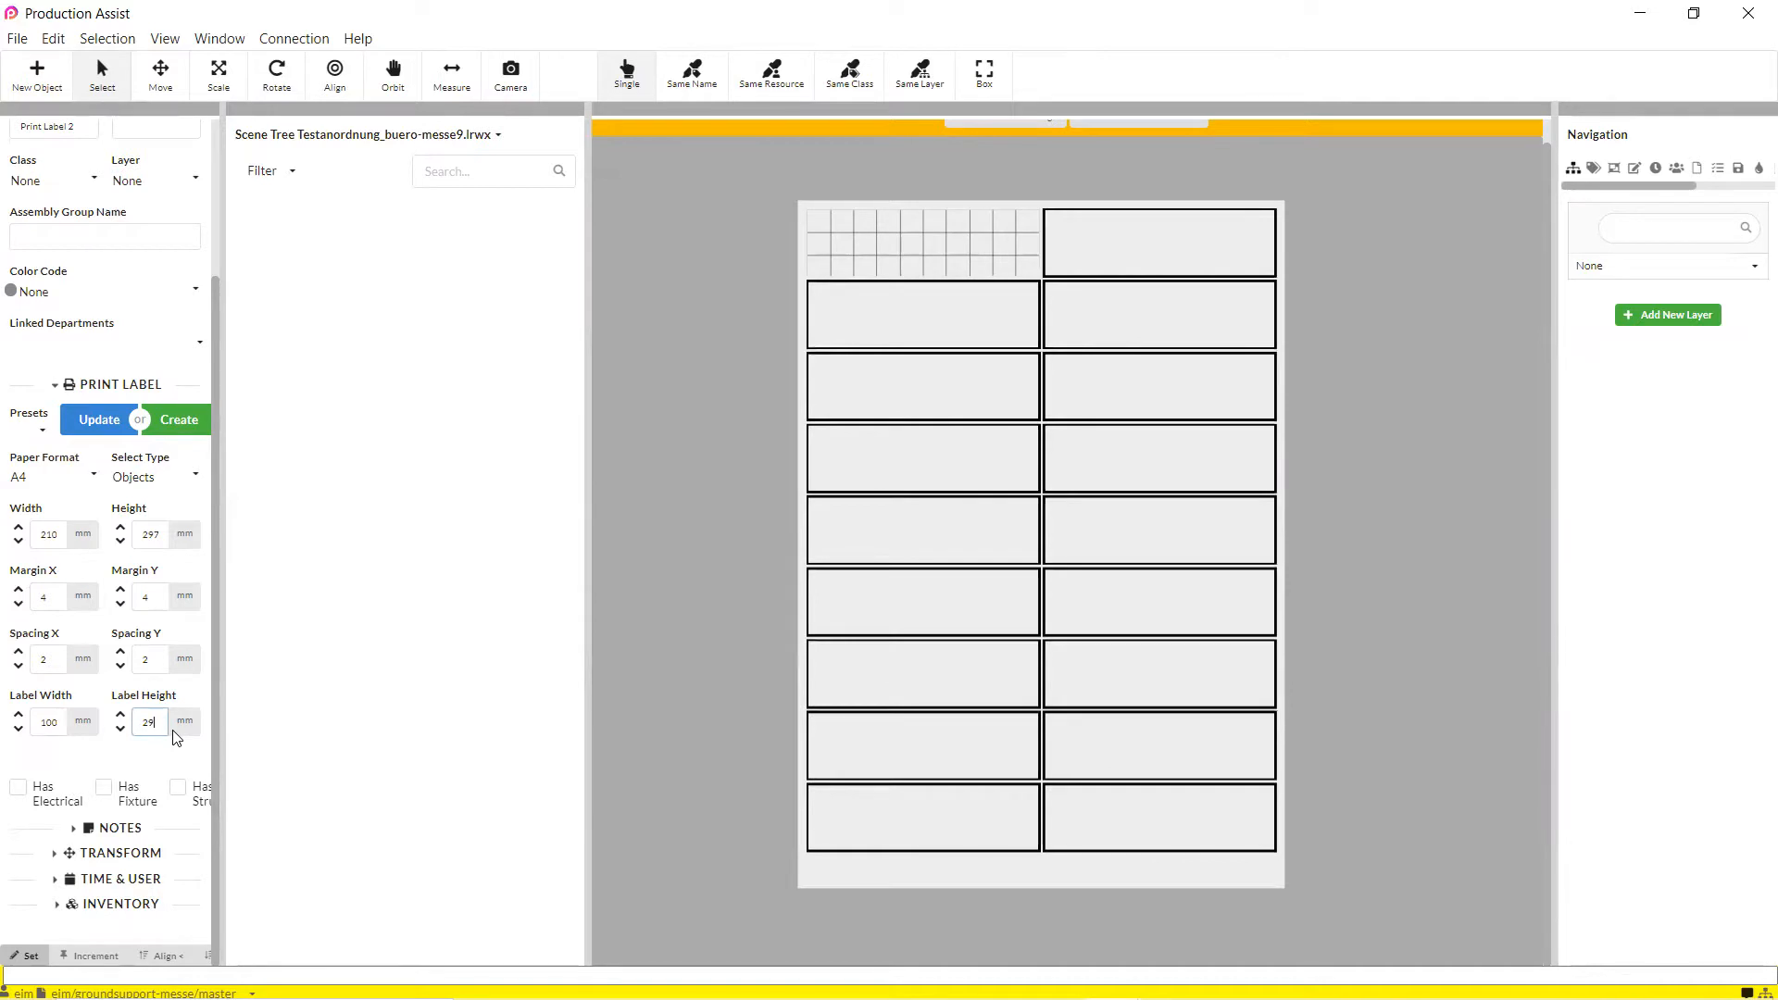
key(BackSpace)
key(BackSpace)
text(30)
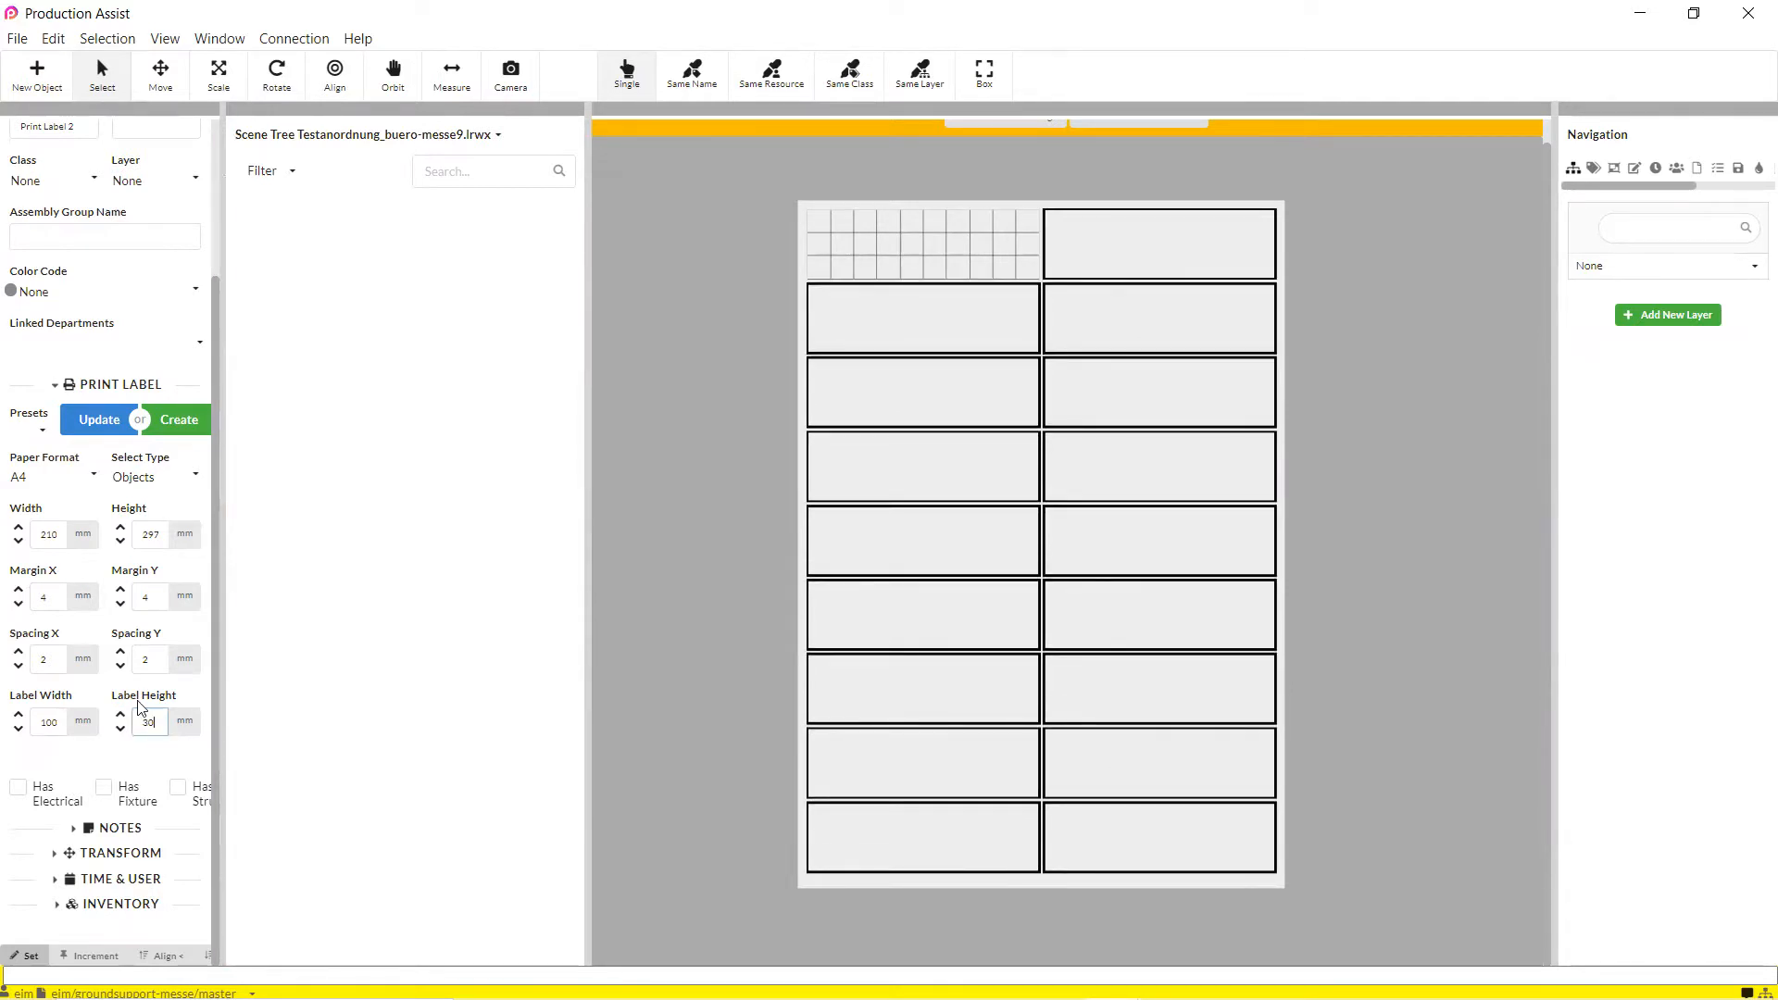
- Enable the Has Fixture, Has Structures and Has Support filters for the label, leaving Has Electrical off
click(18, 789)
click(103, 788)
drag(215, 741, 401, 742)
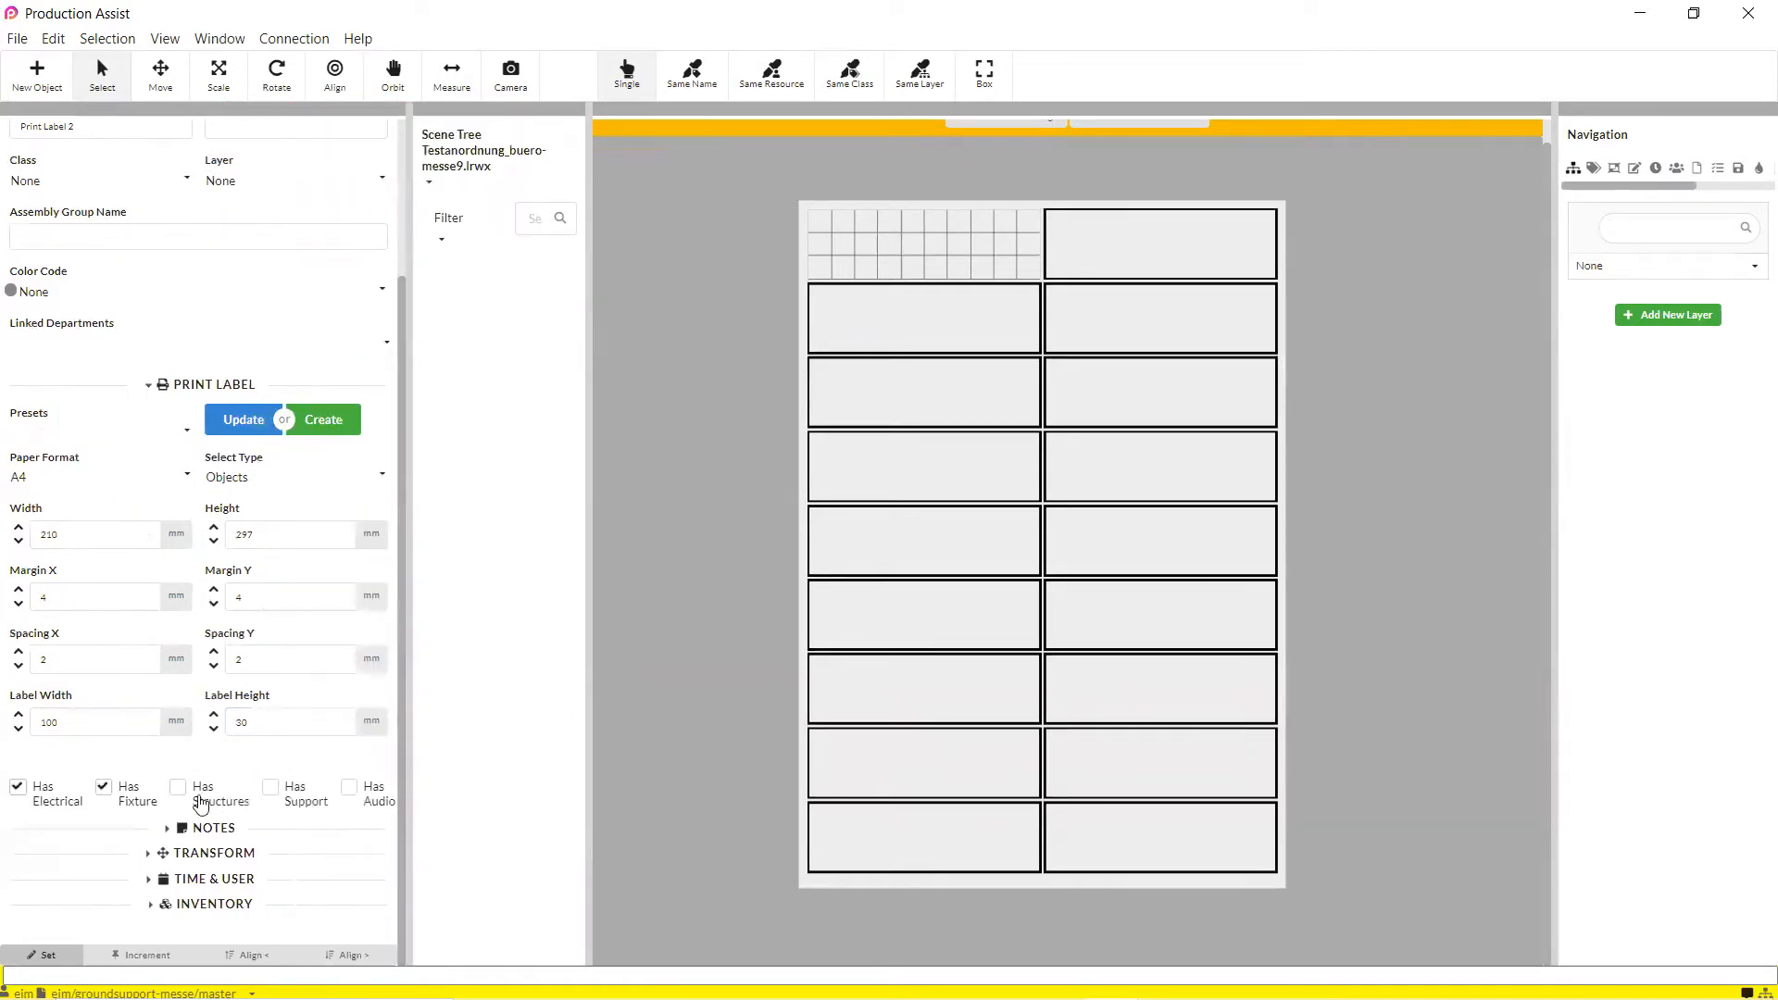
click(178, 787)
click(16, 790)
click(270, 788)
- Place four label fields in the first label: three stacked in the left half, one in the right half
scroll(893, 247, up, 5)
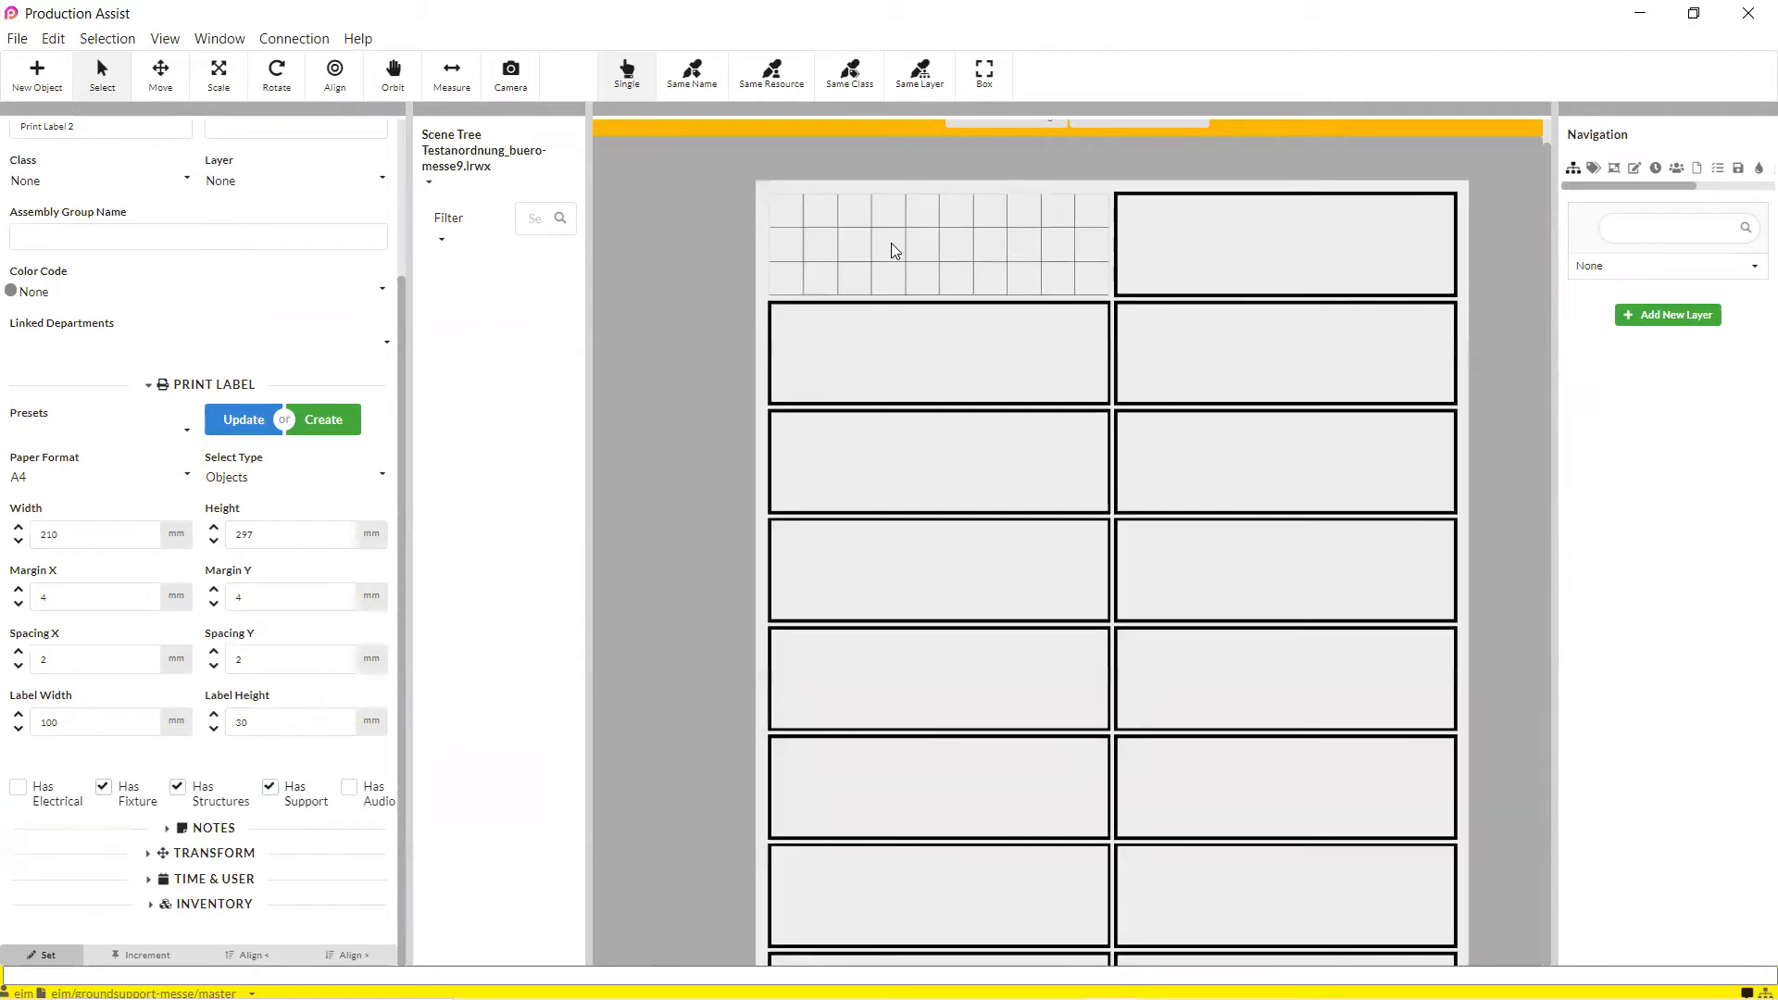
drag(921, 303, 955, 423)
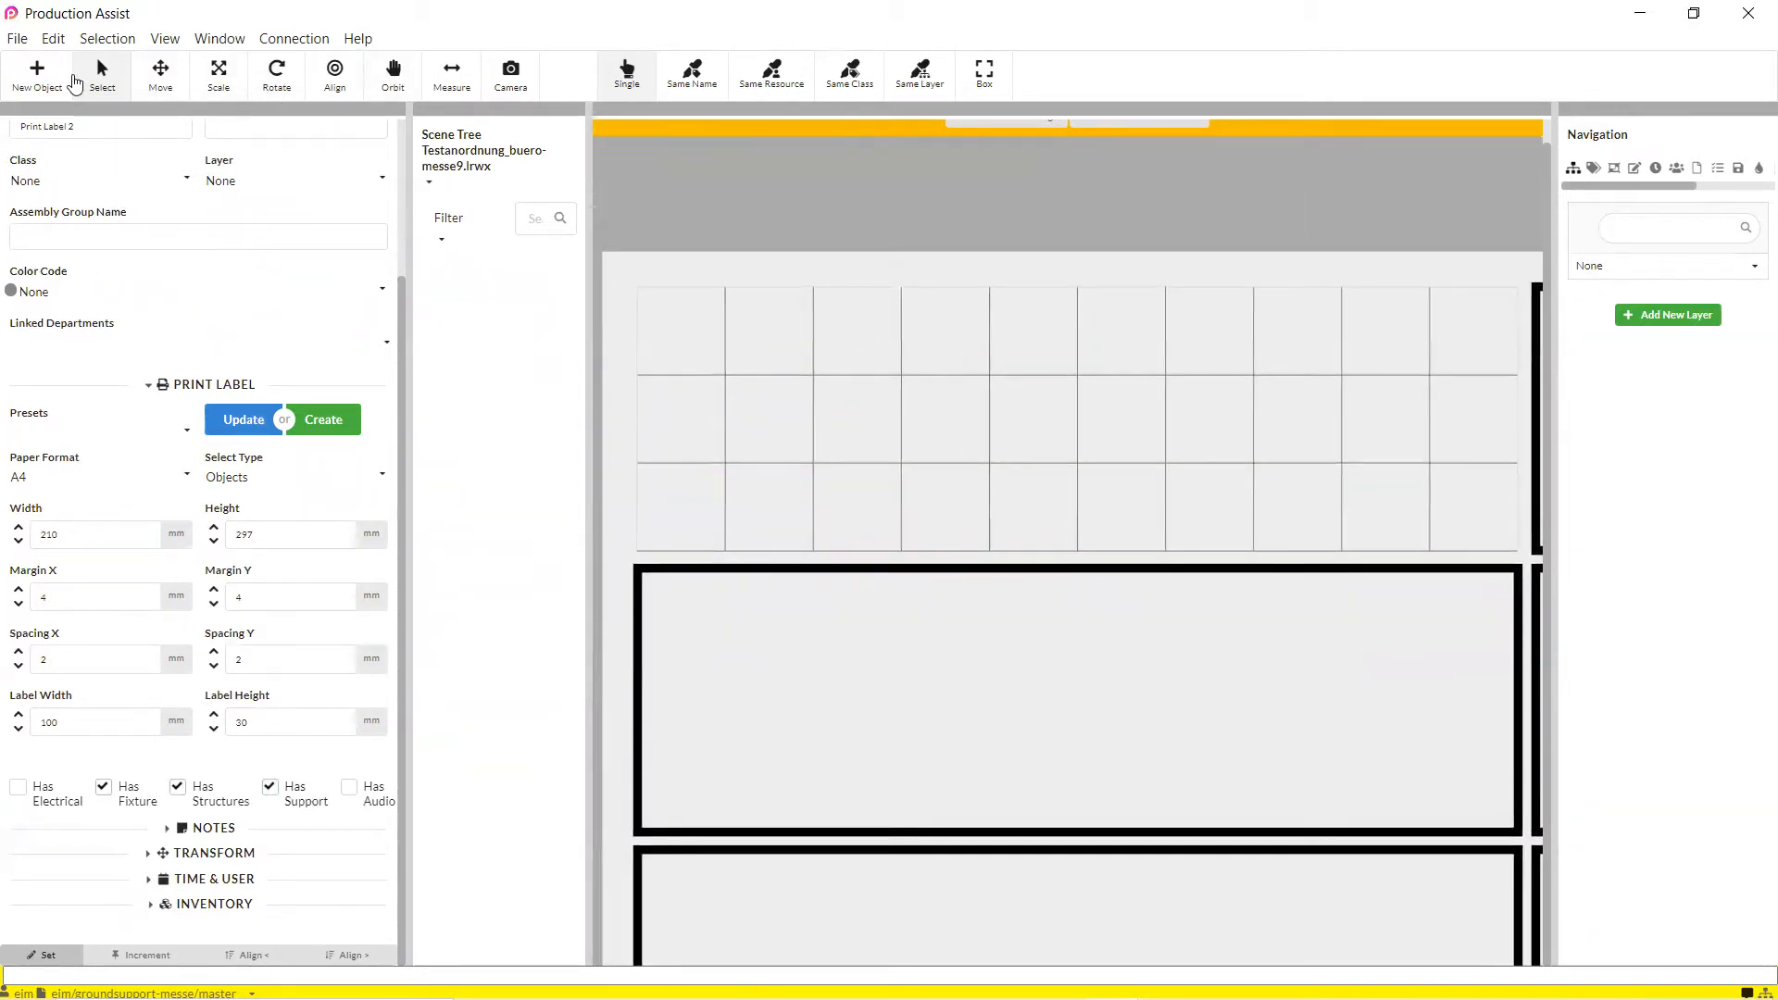
click(31, 83)
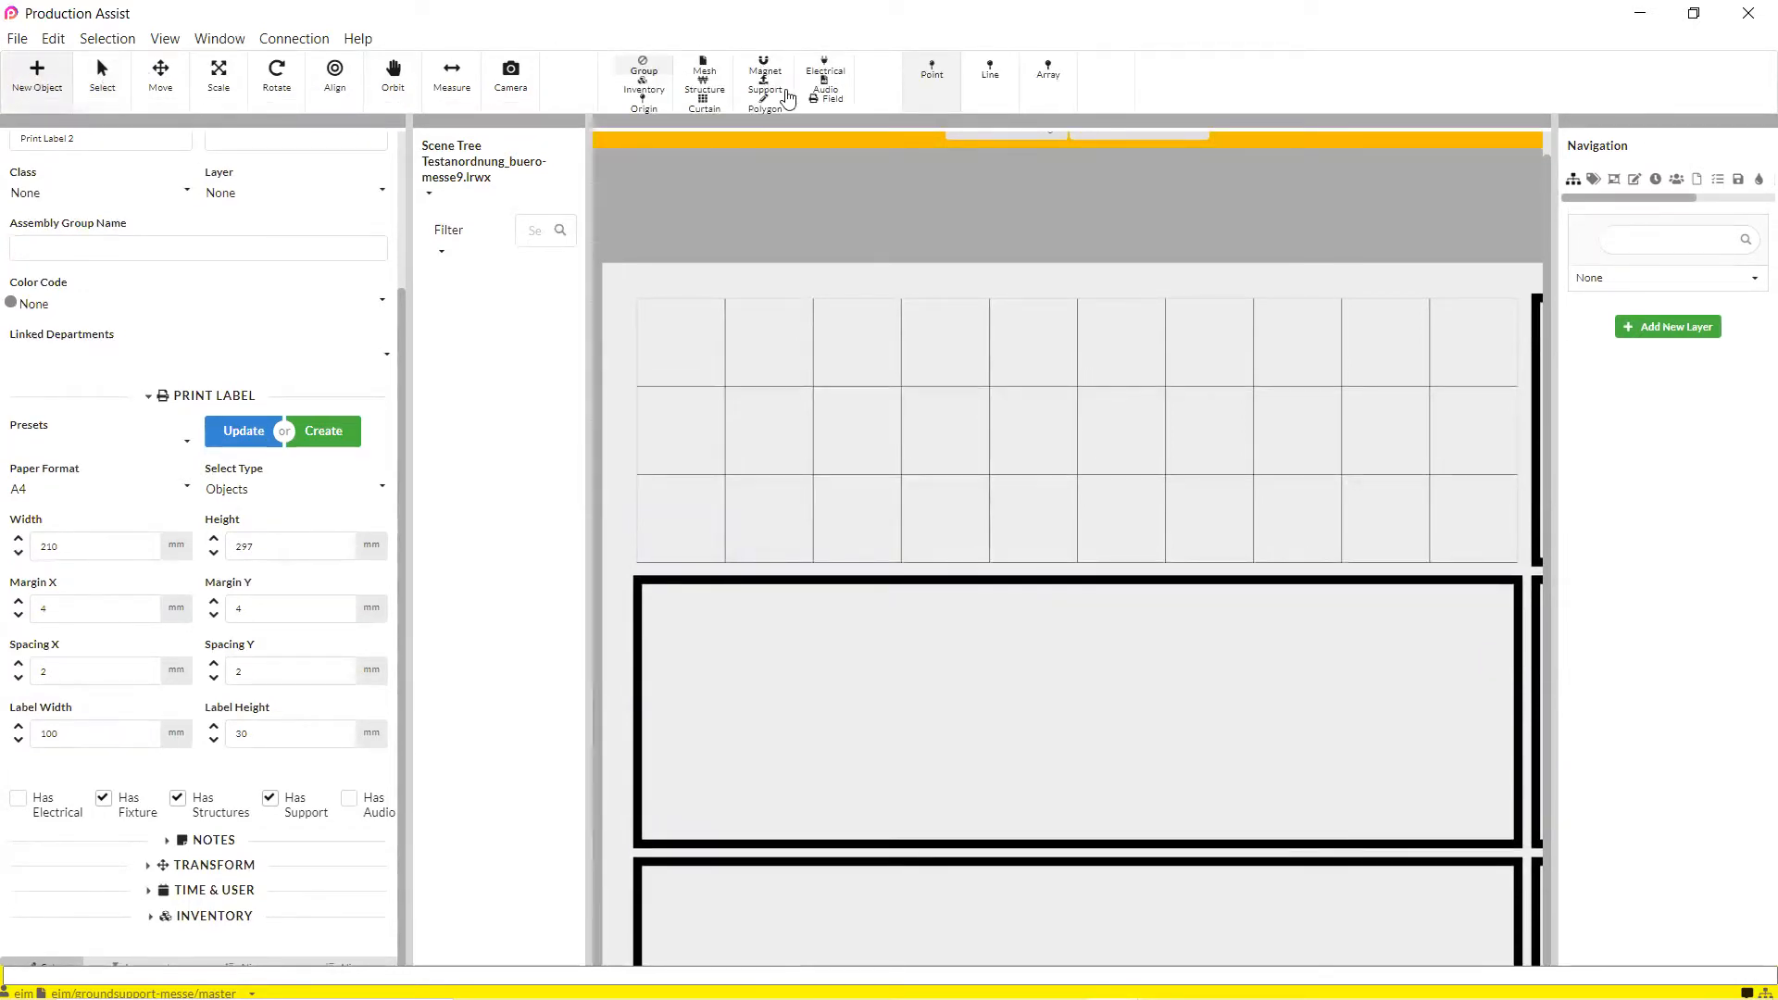
click(832, 100)
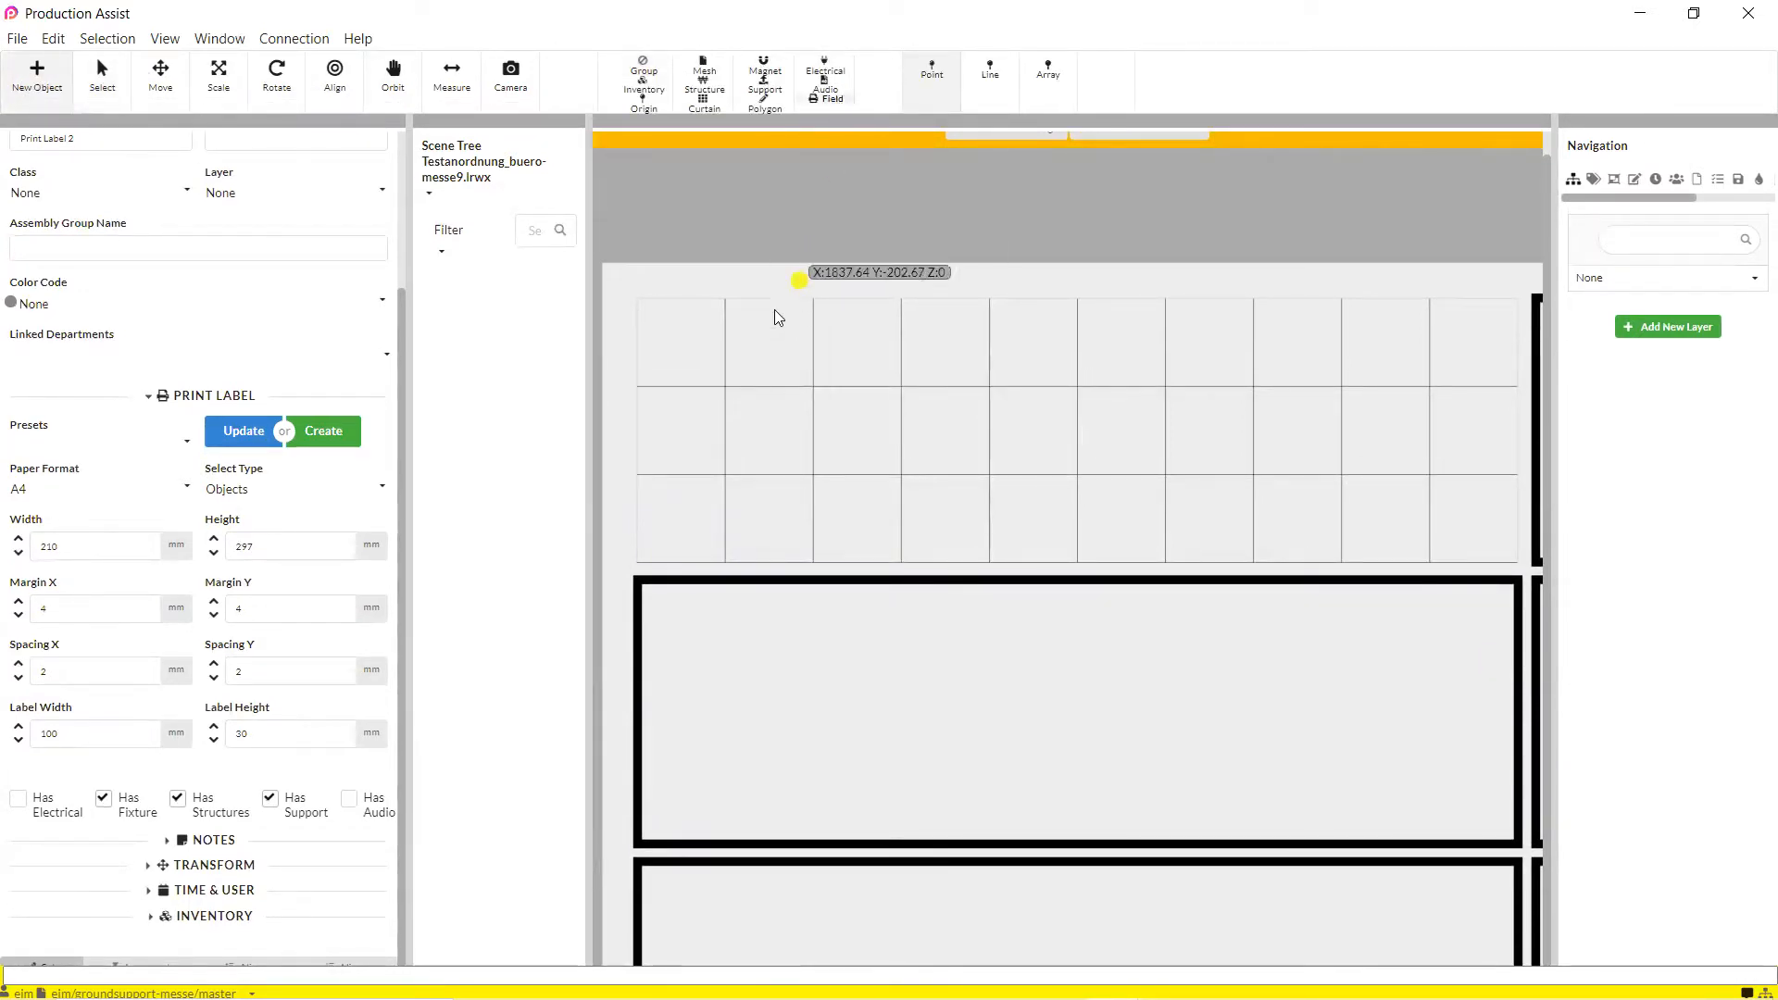
click(689, 343)
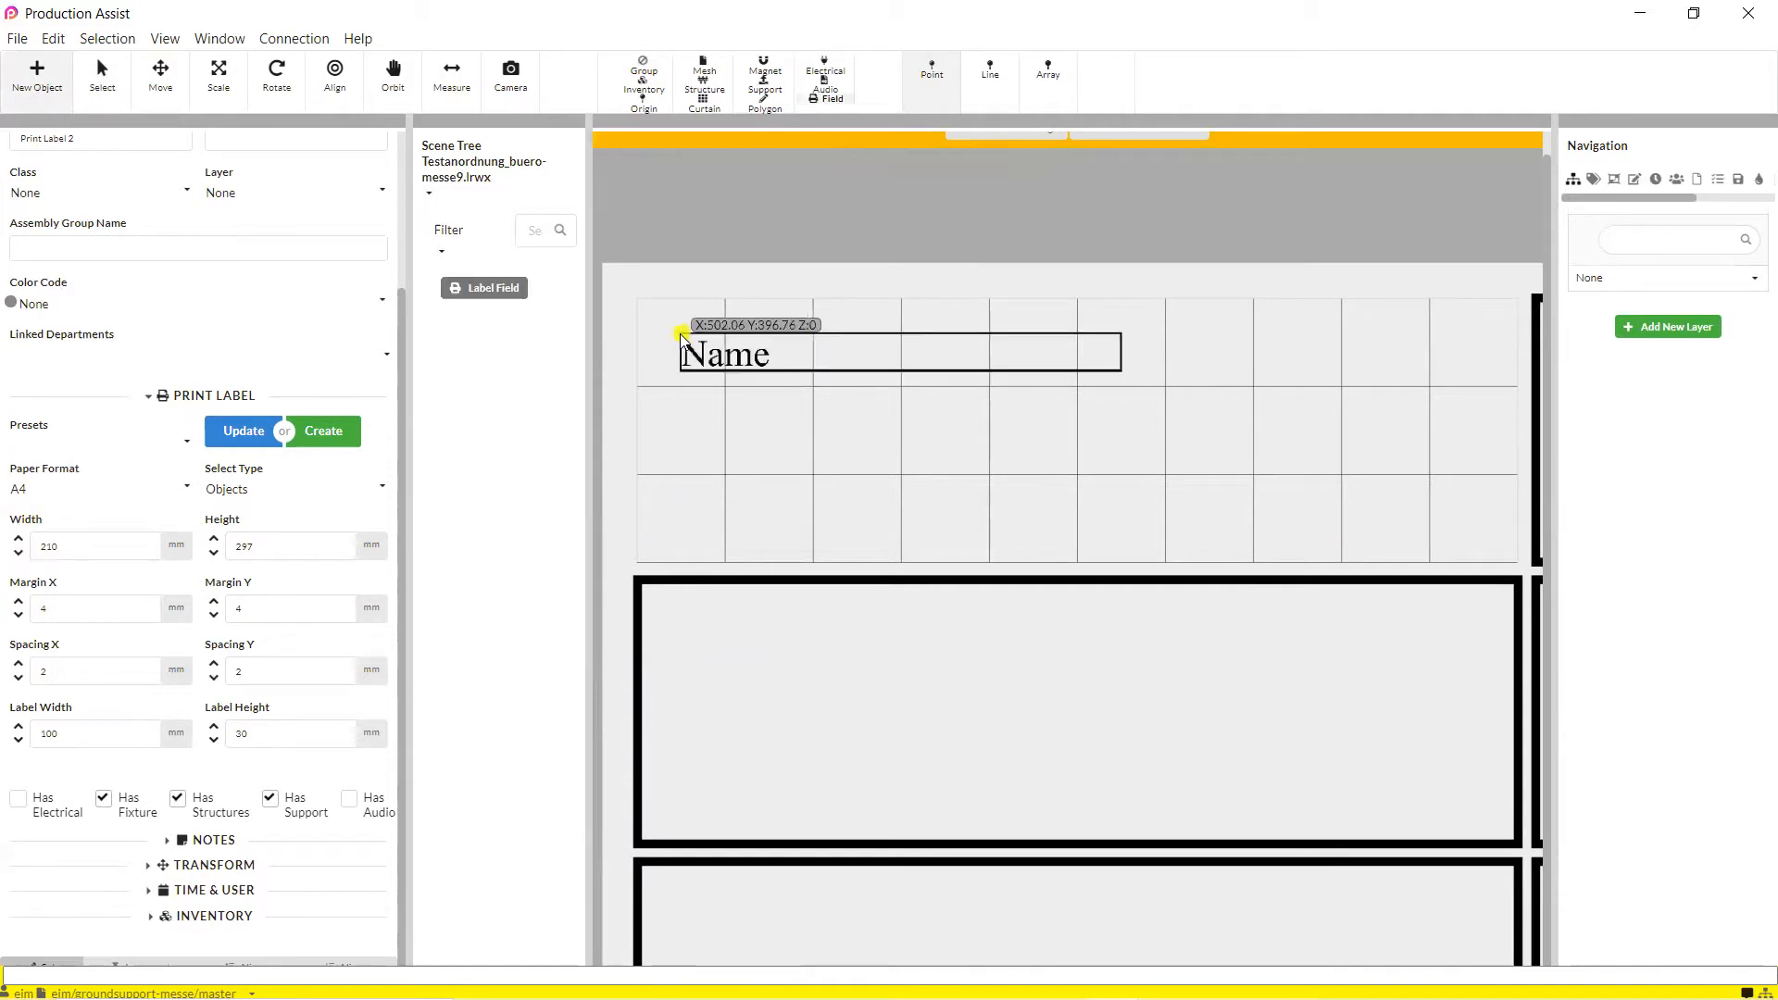
click(682, 434)
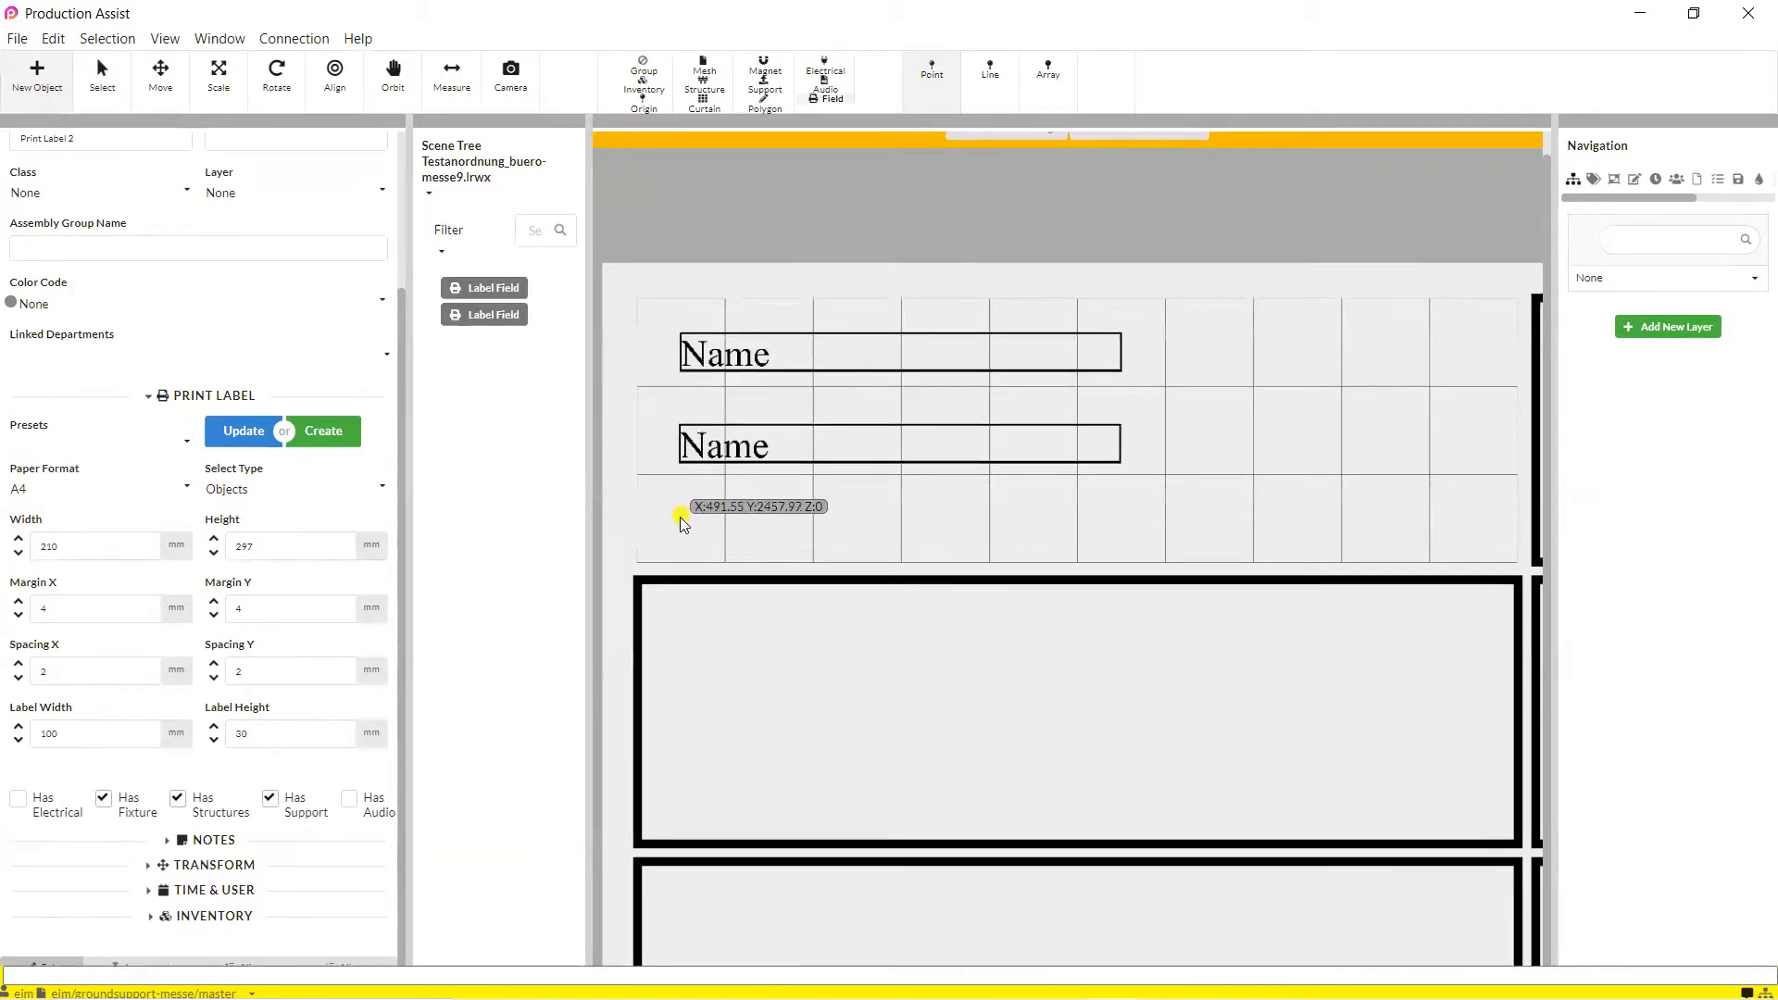
click(682, 525)
click(1195, 458)
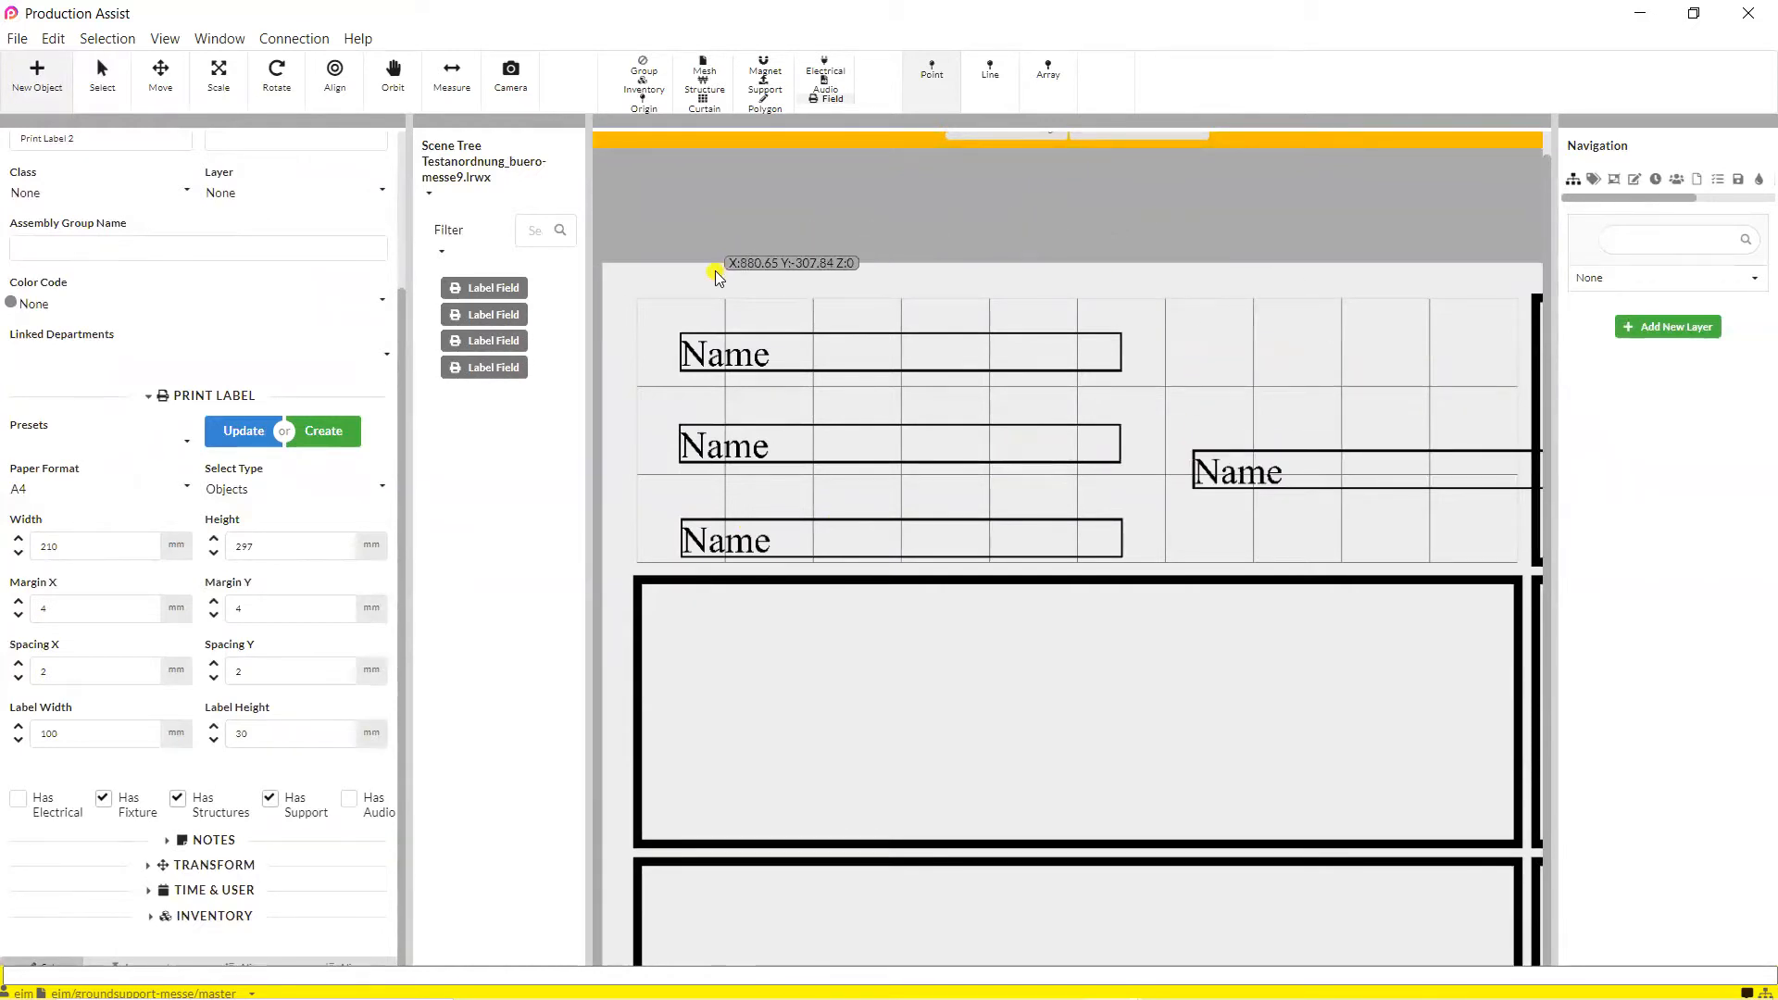
key(Escape)
- Assign the ObjectId property to the uppermost label field
click(725, 352)
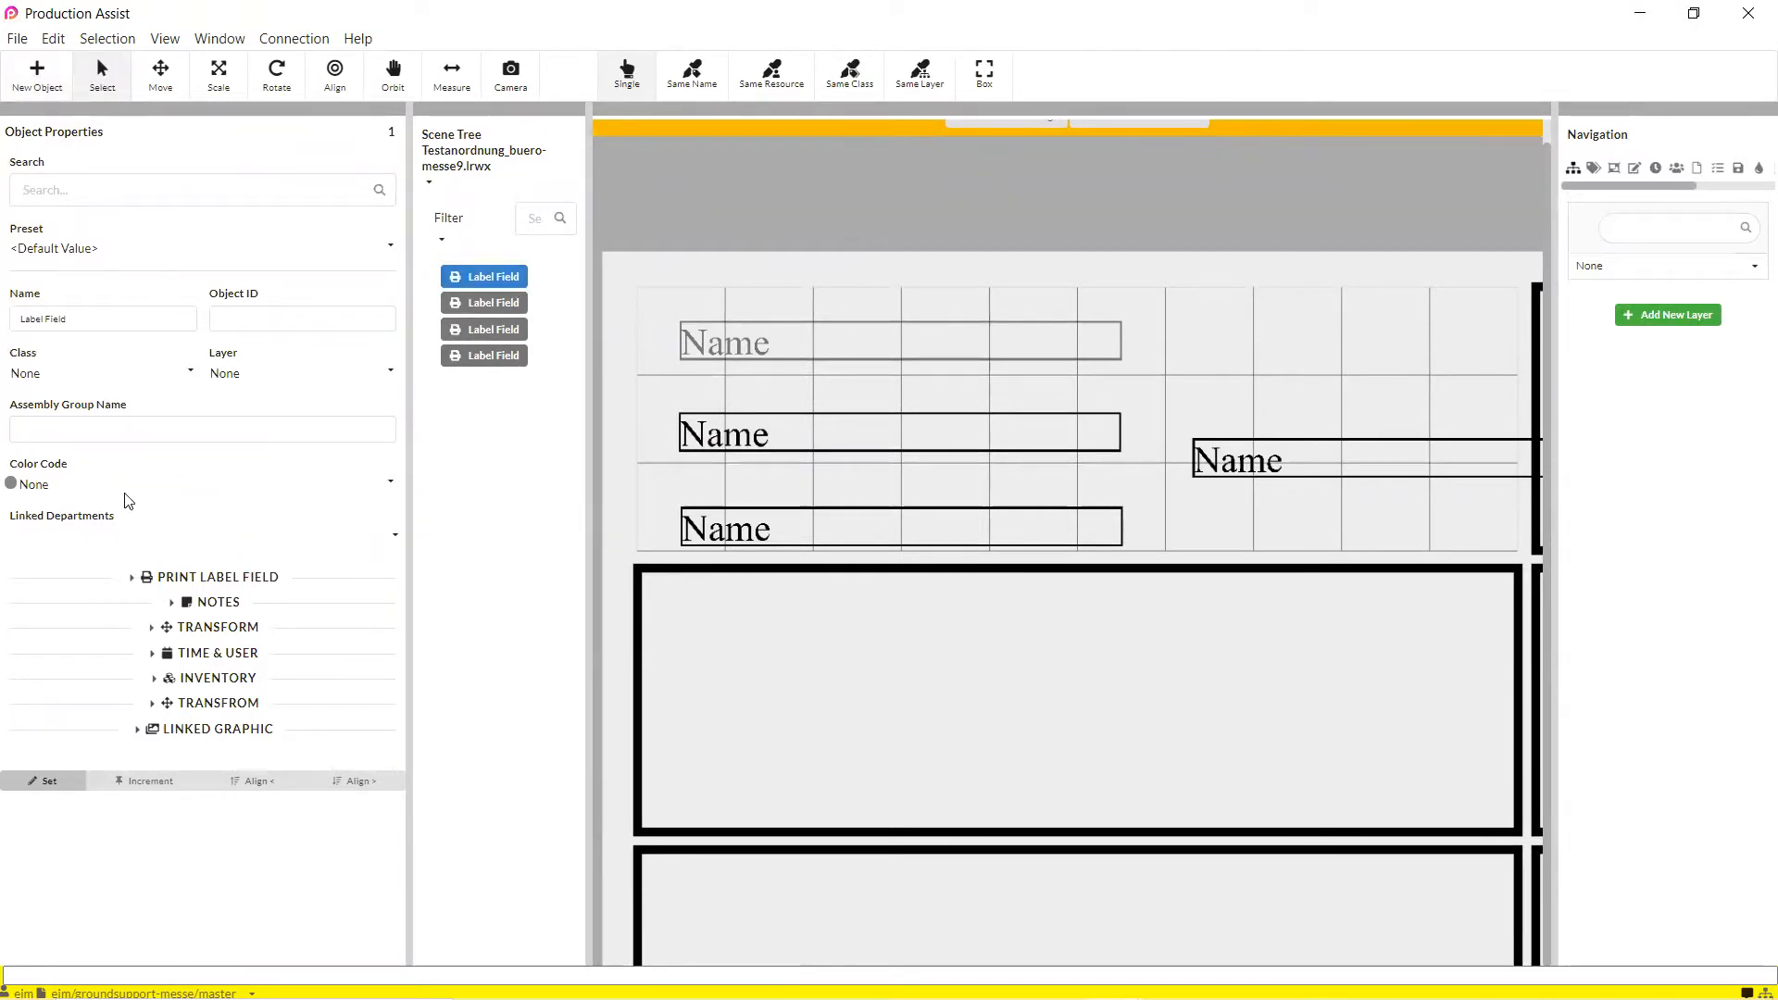
click(183, 581)
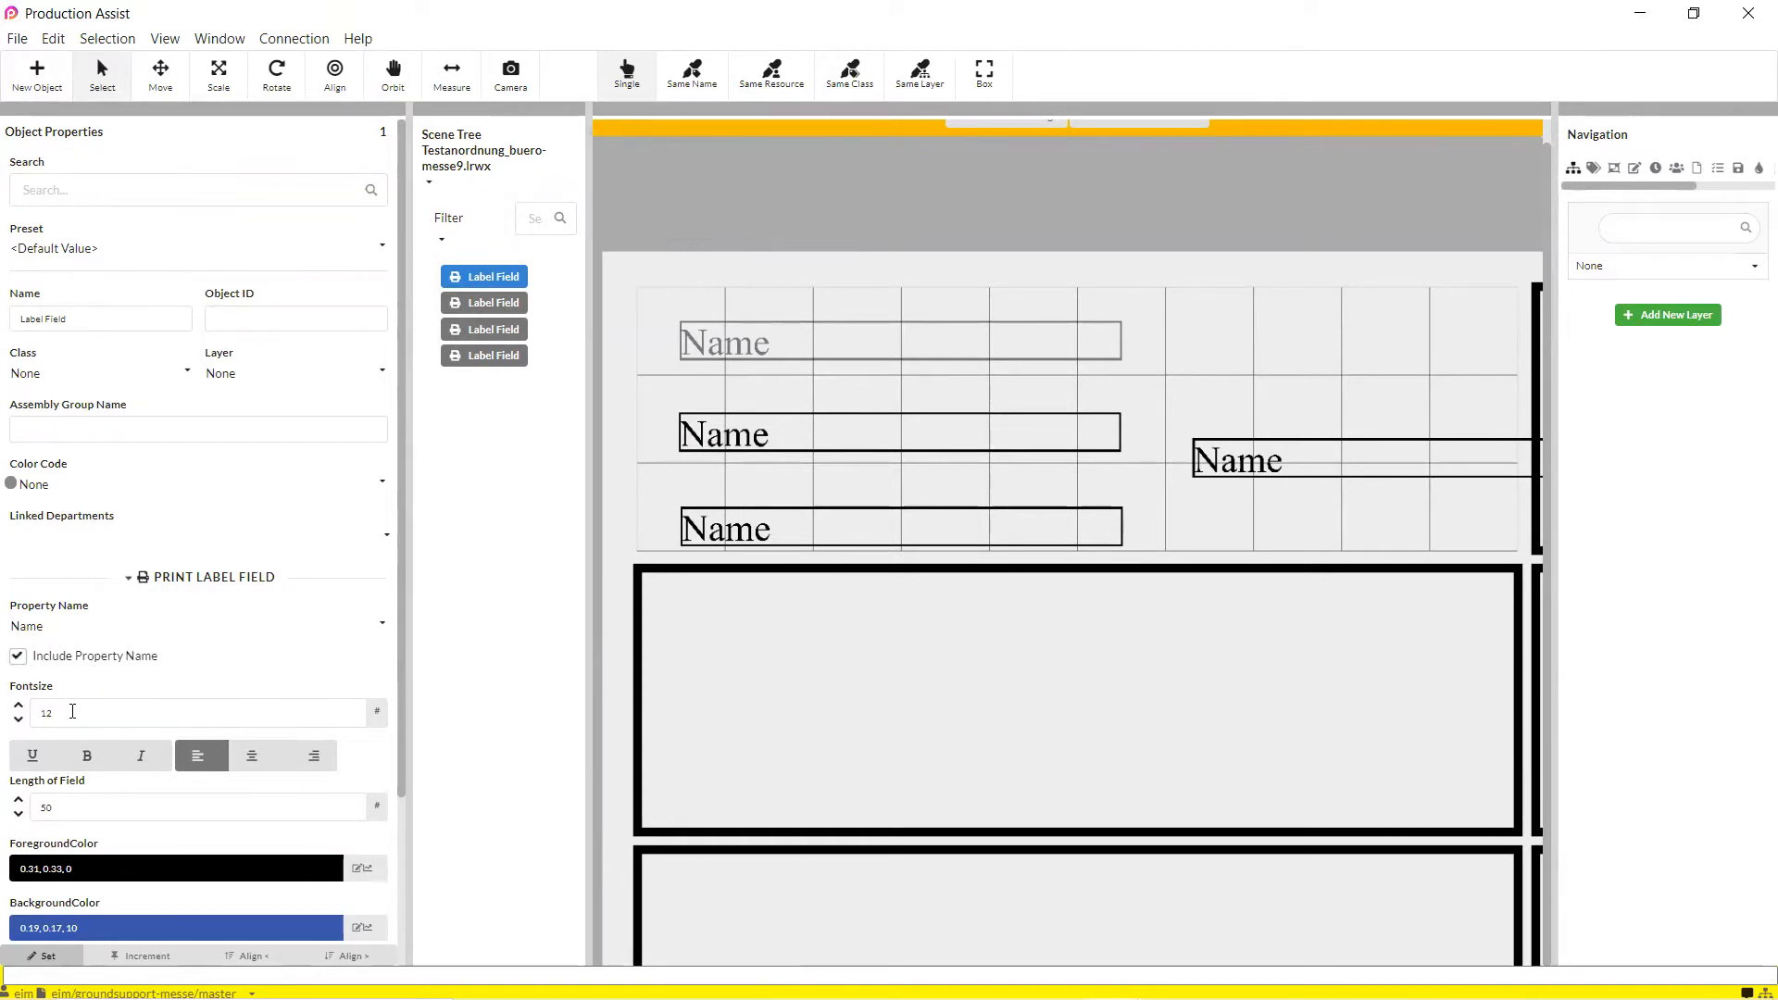
click(50, 624)
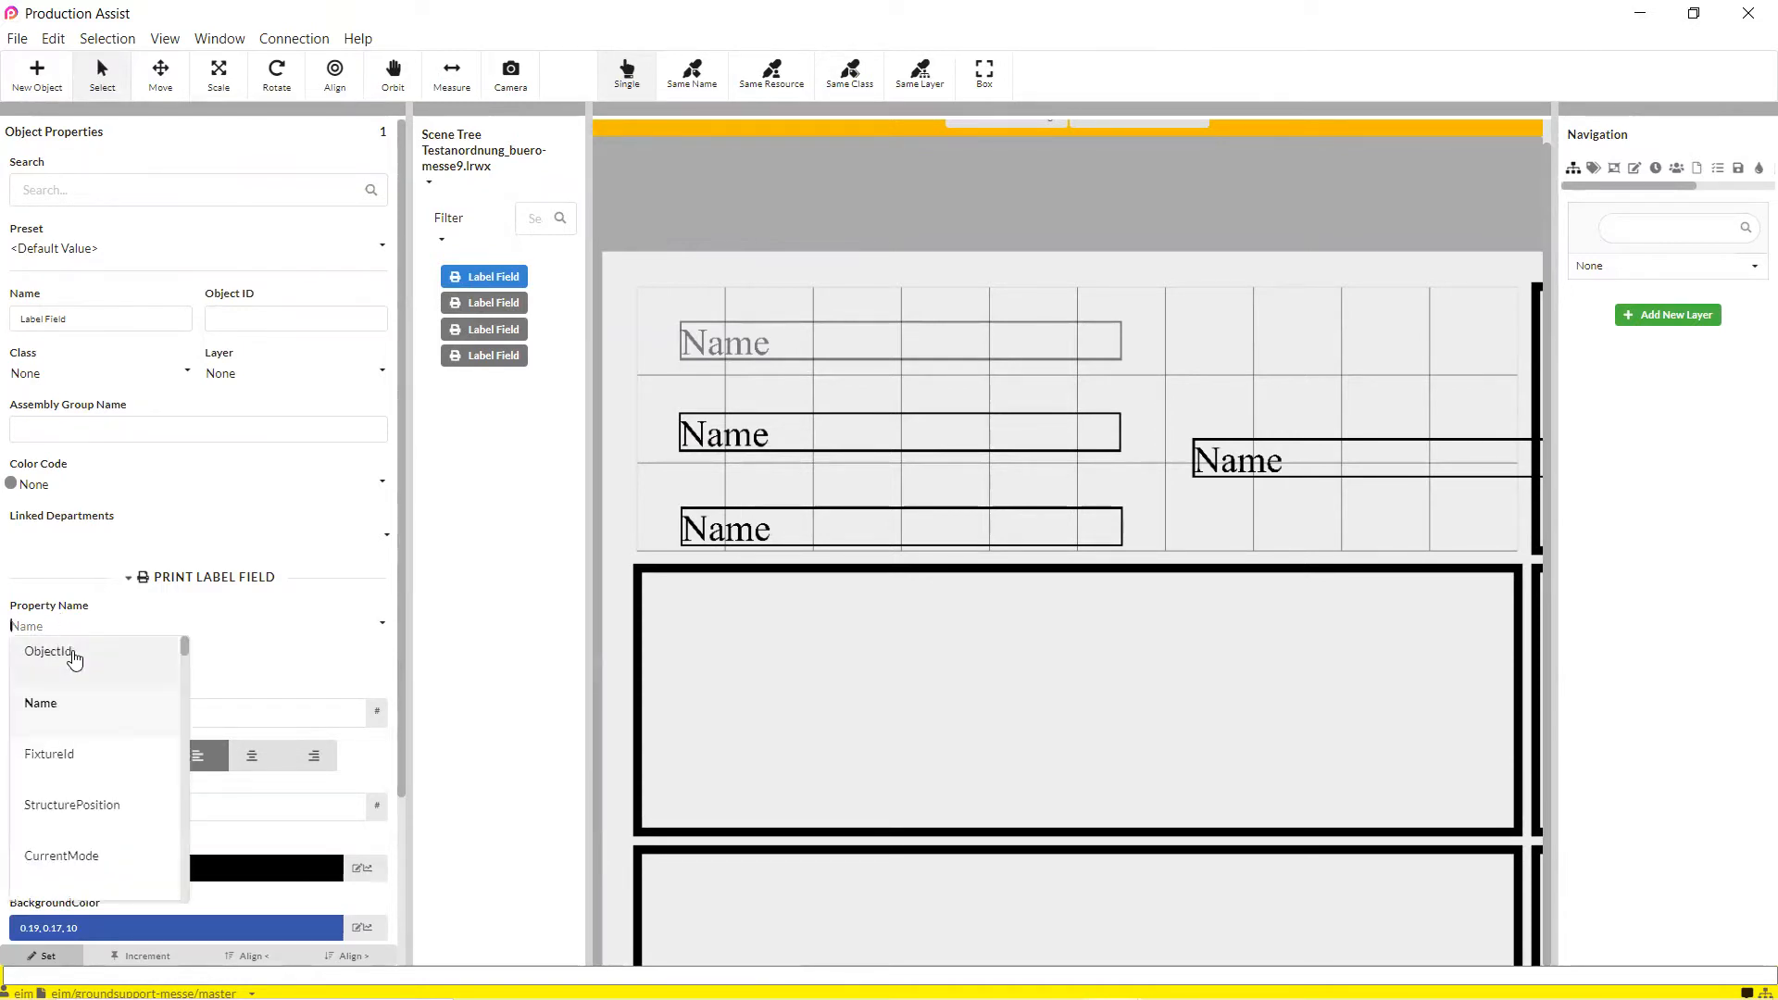
click(74, 660)
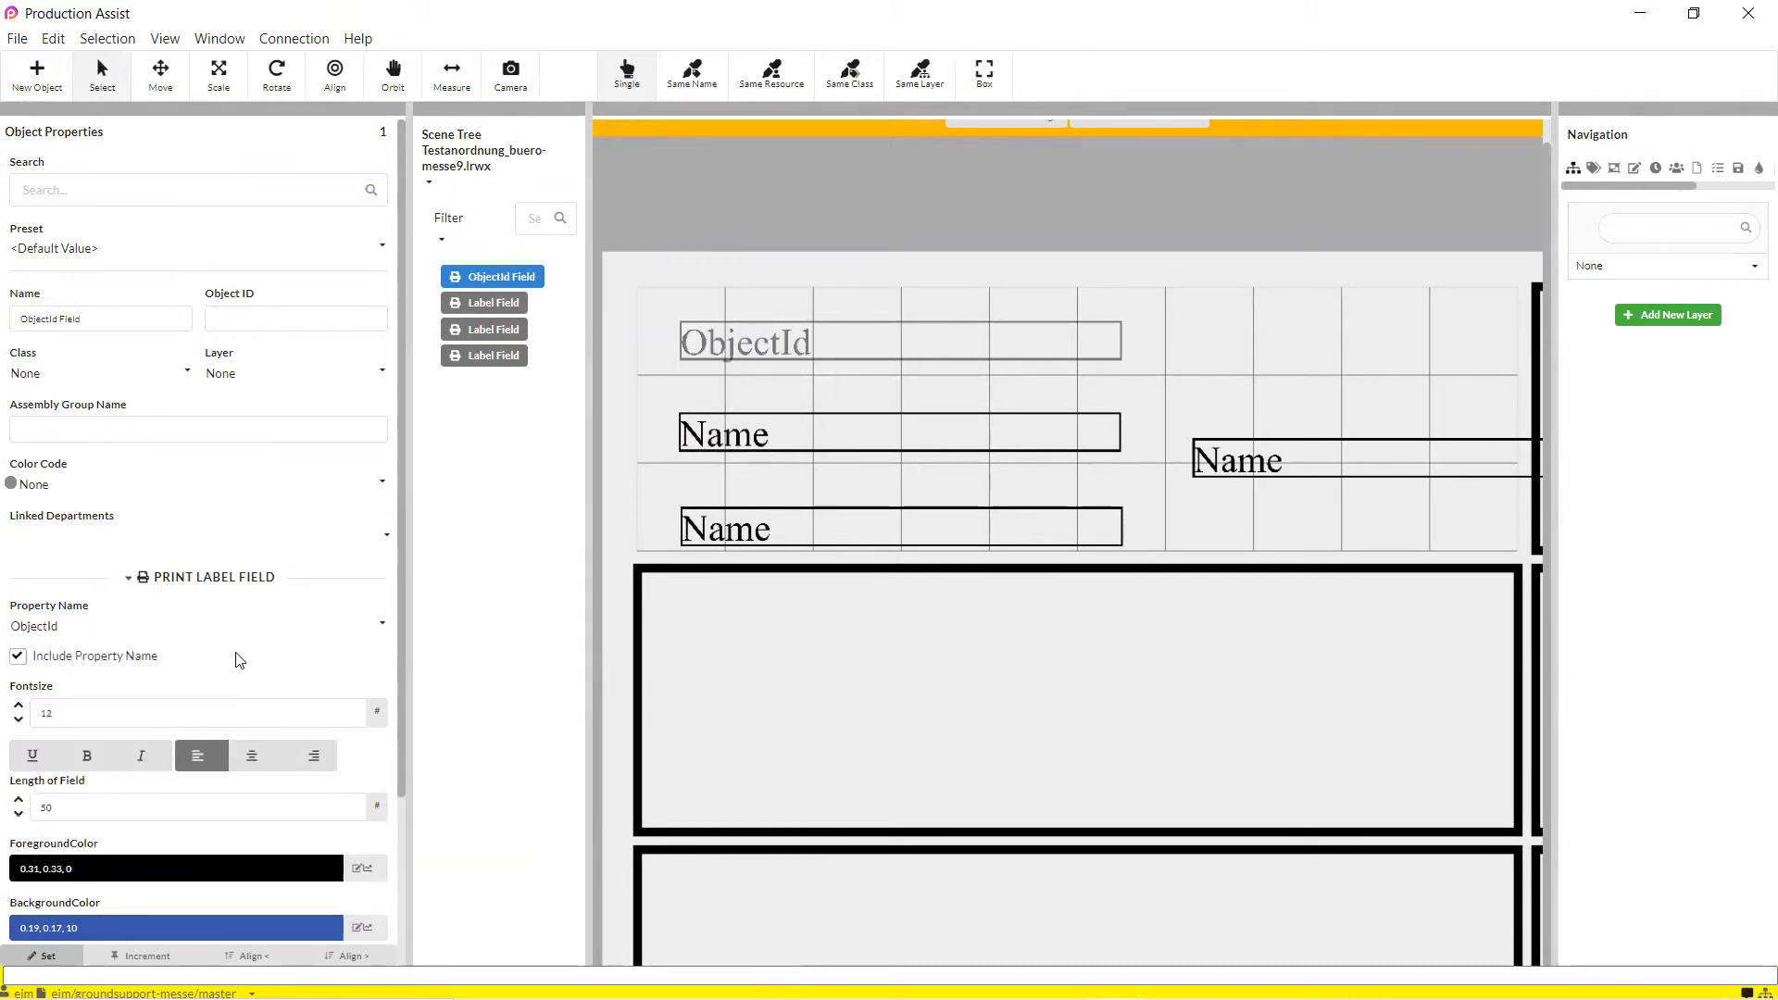
- Format the ObjectId field as bold, left-aligned text with a field length of 20
scroll(240, 659, down, 3)
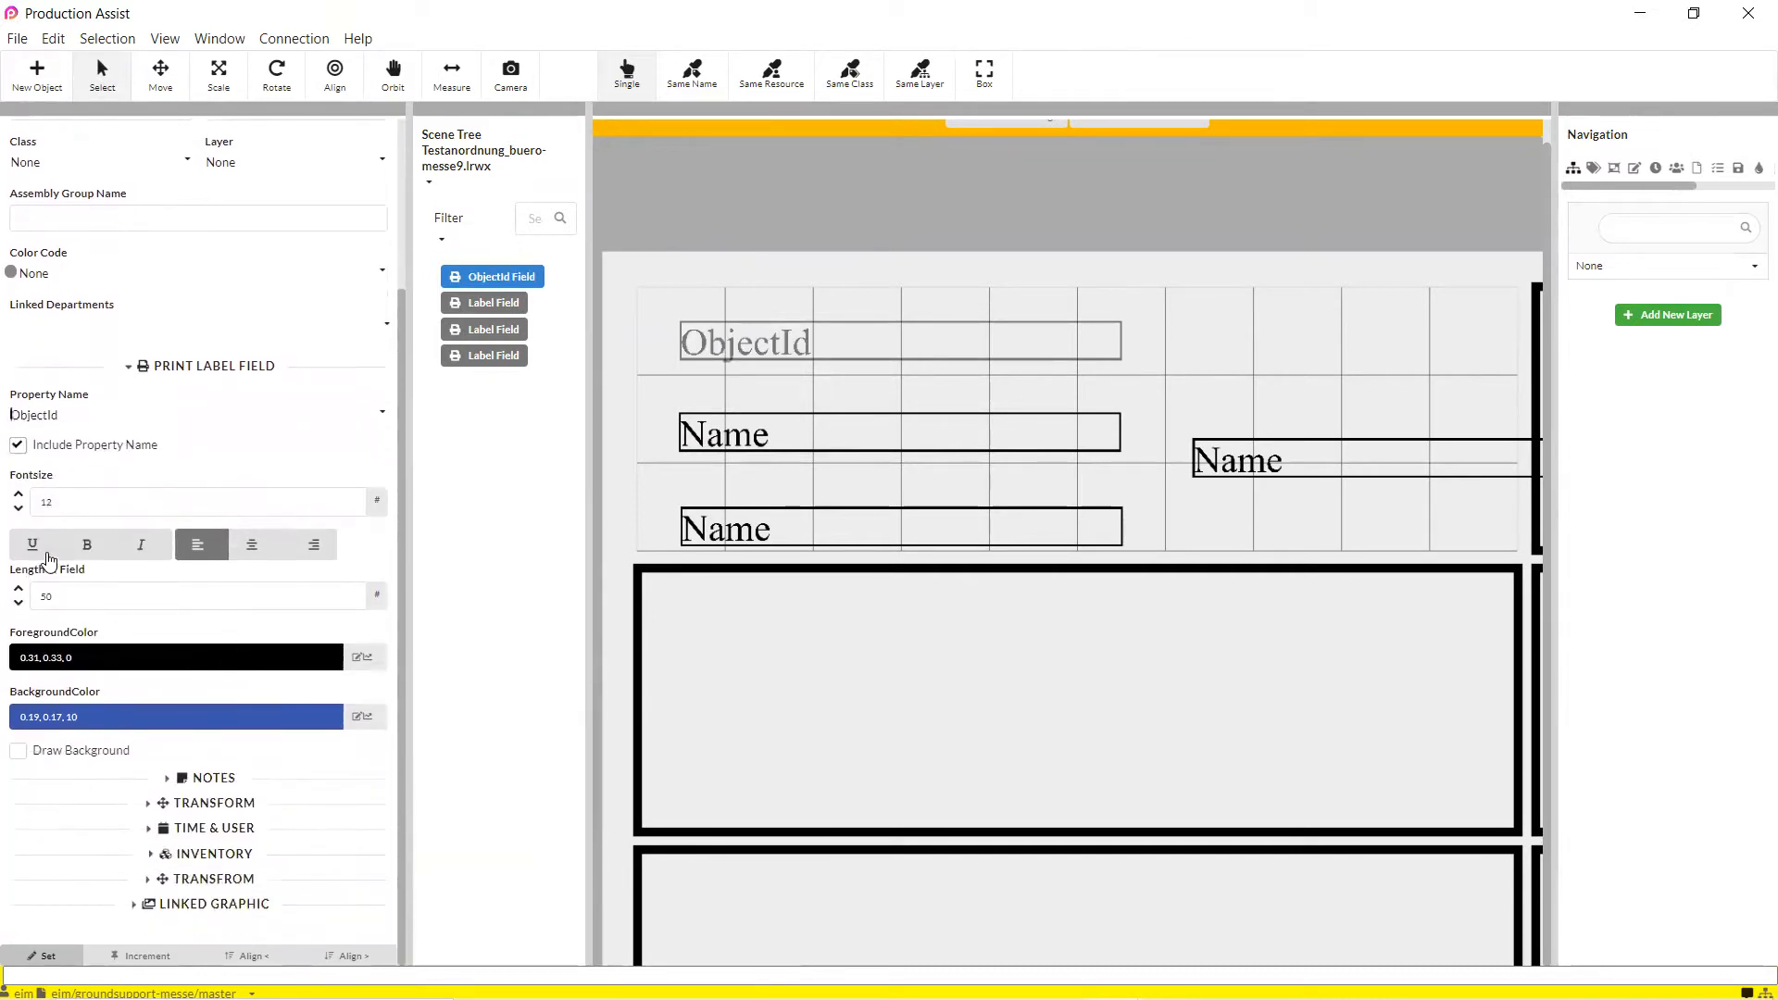
click(257, 547)
click(318, 549)
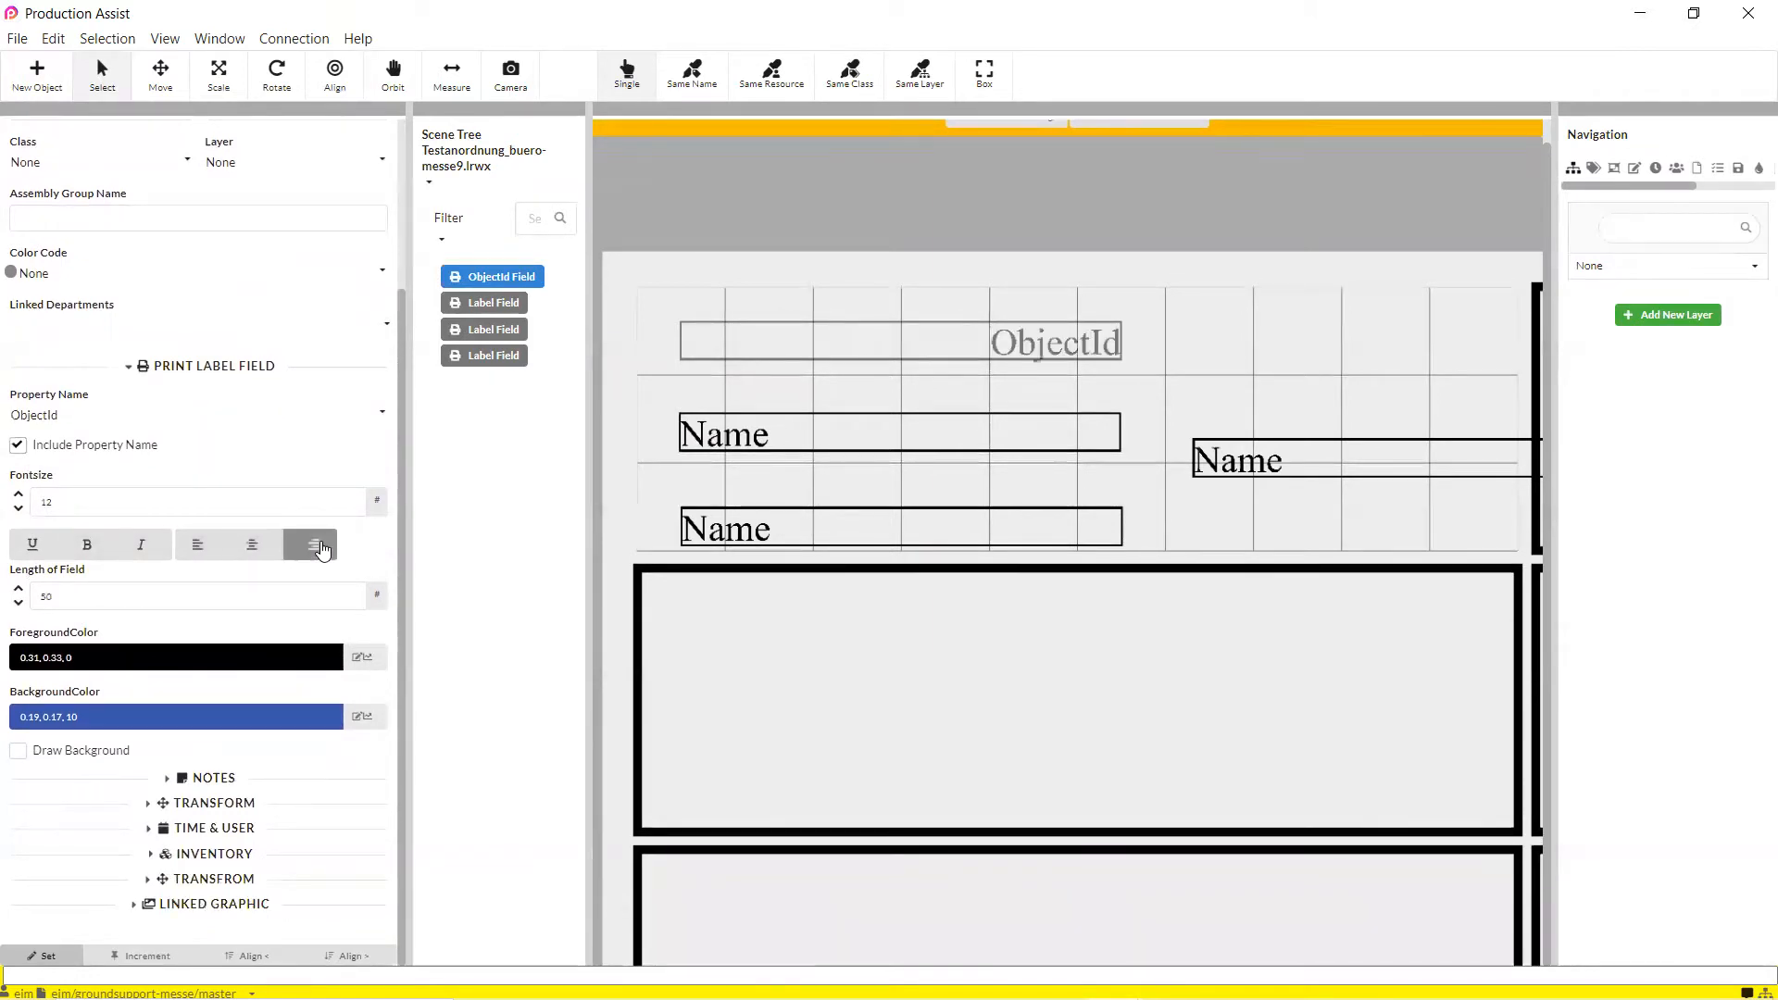
click(80, 549)
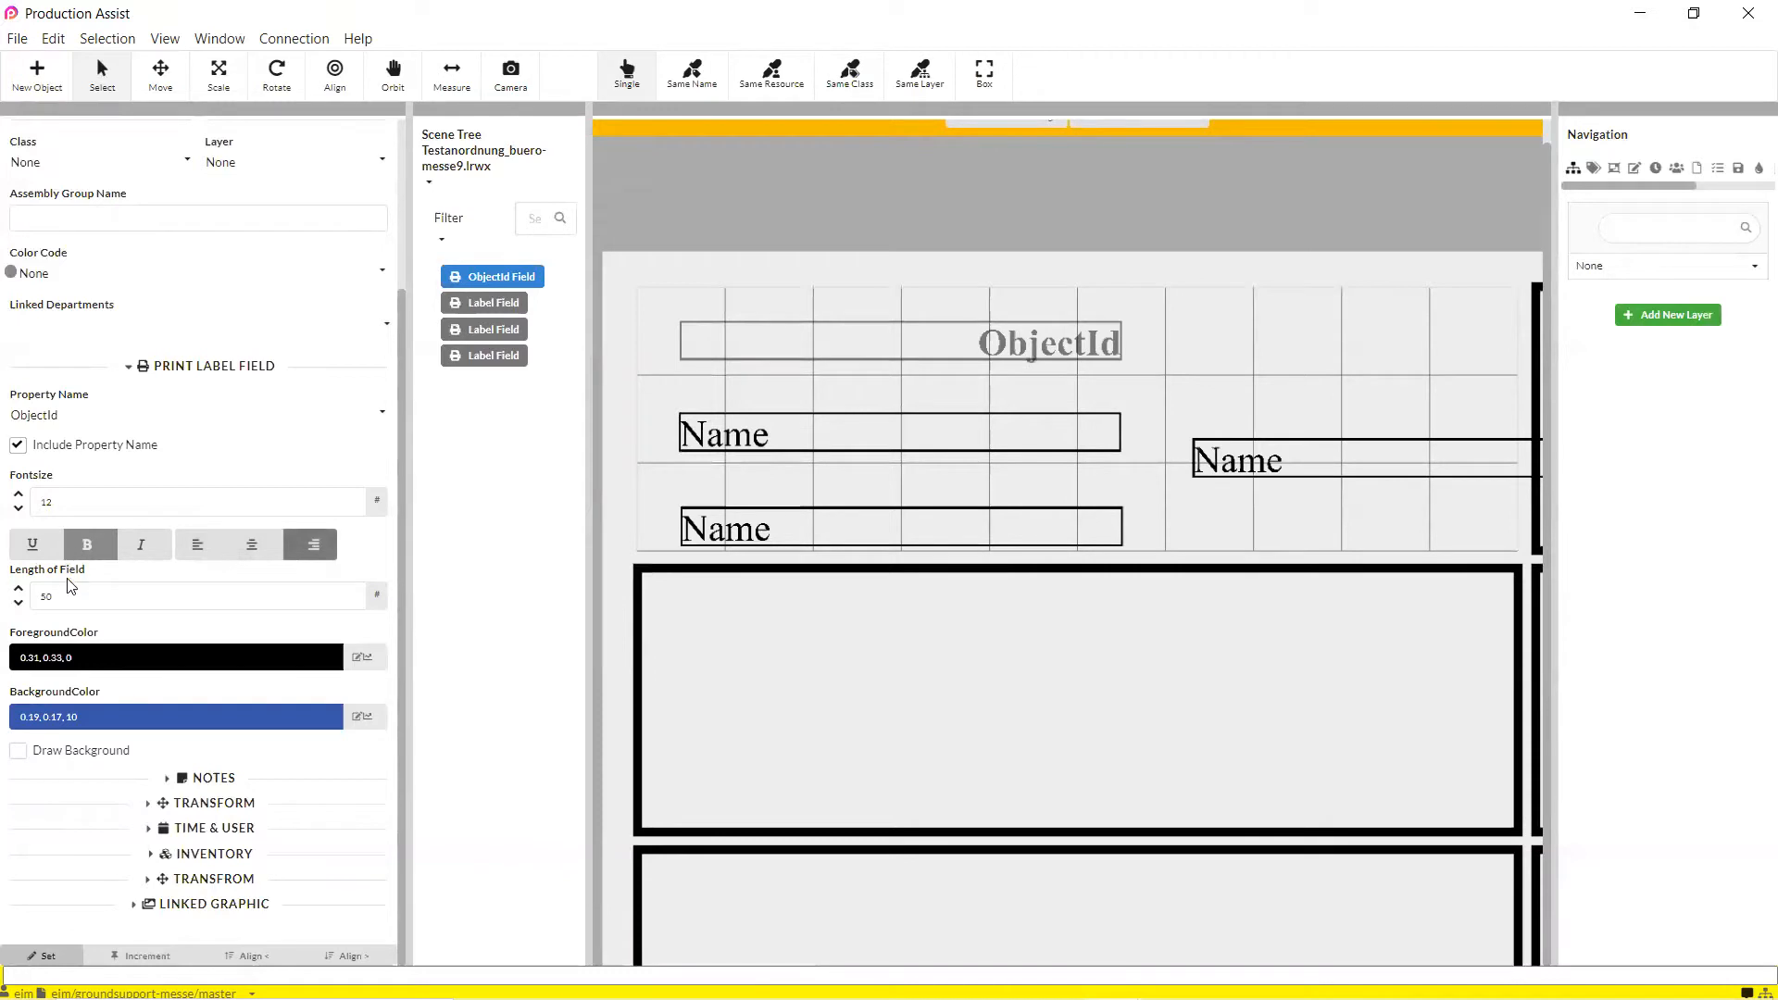
drag(173, 604, 25, 607)
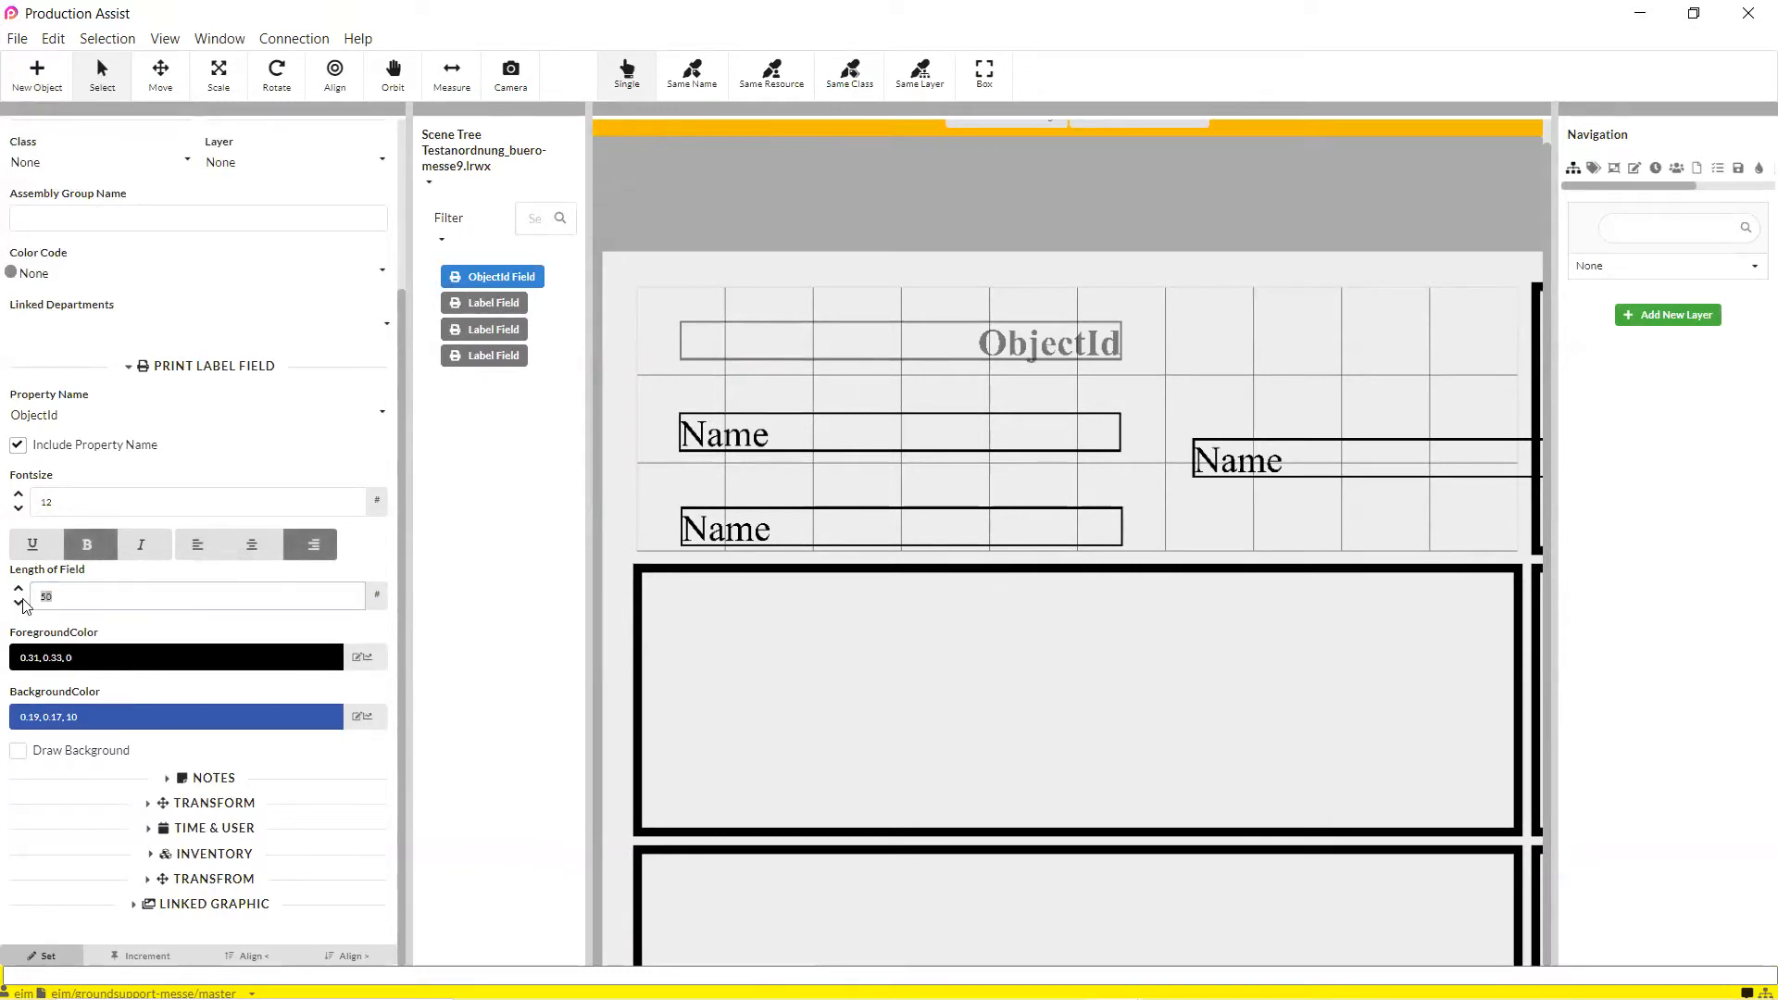
text(20)
key(Return)
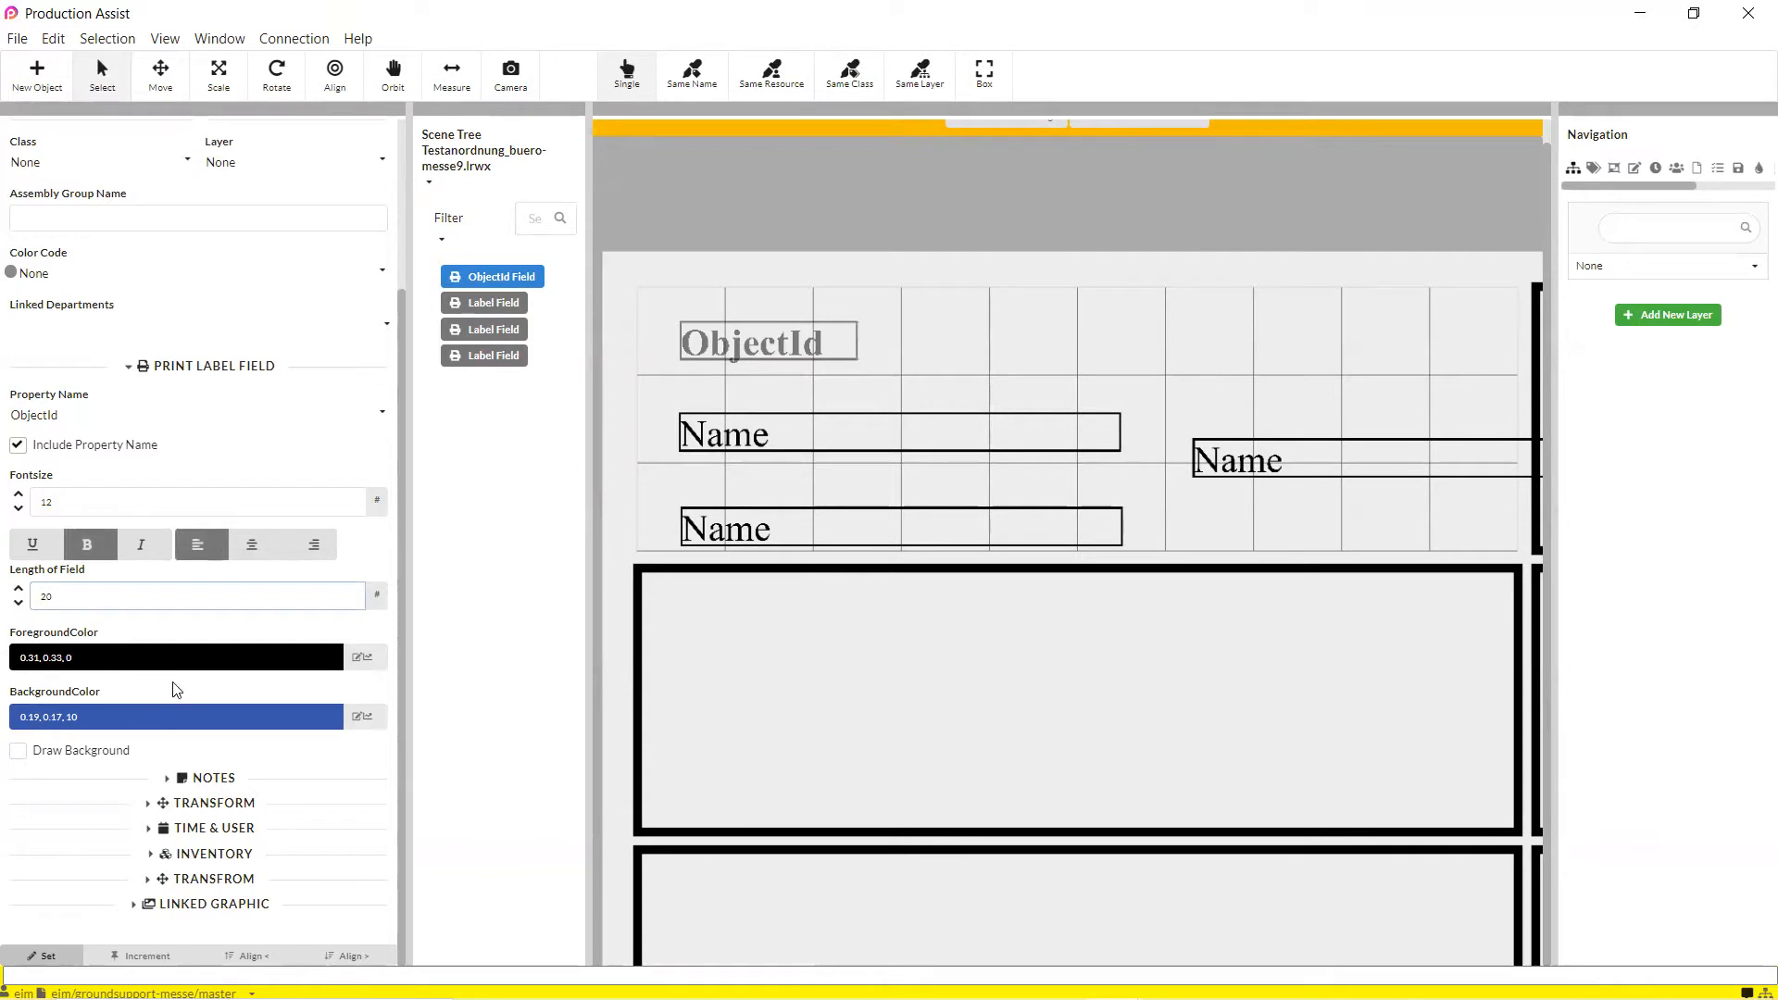
- Set the ObjectId field's foreground color to a very dark gray
click(364, 659)
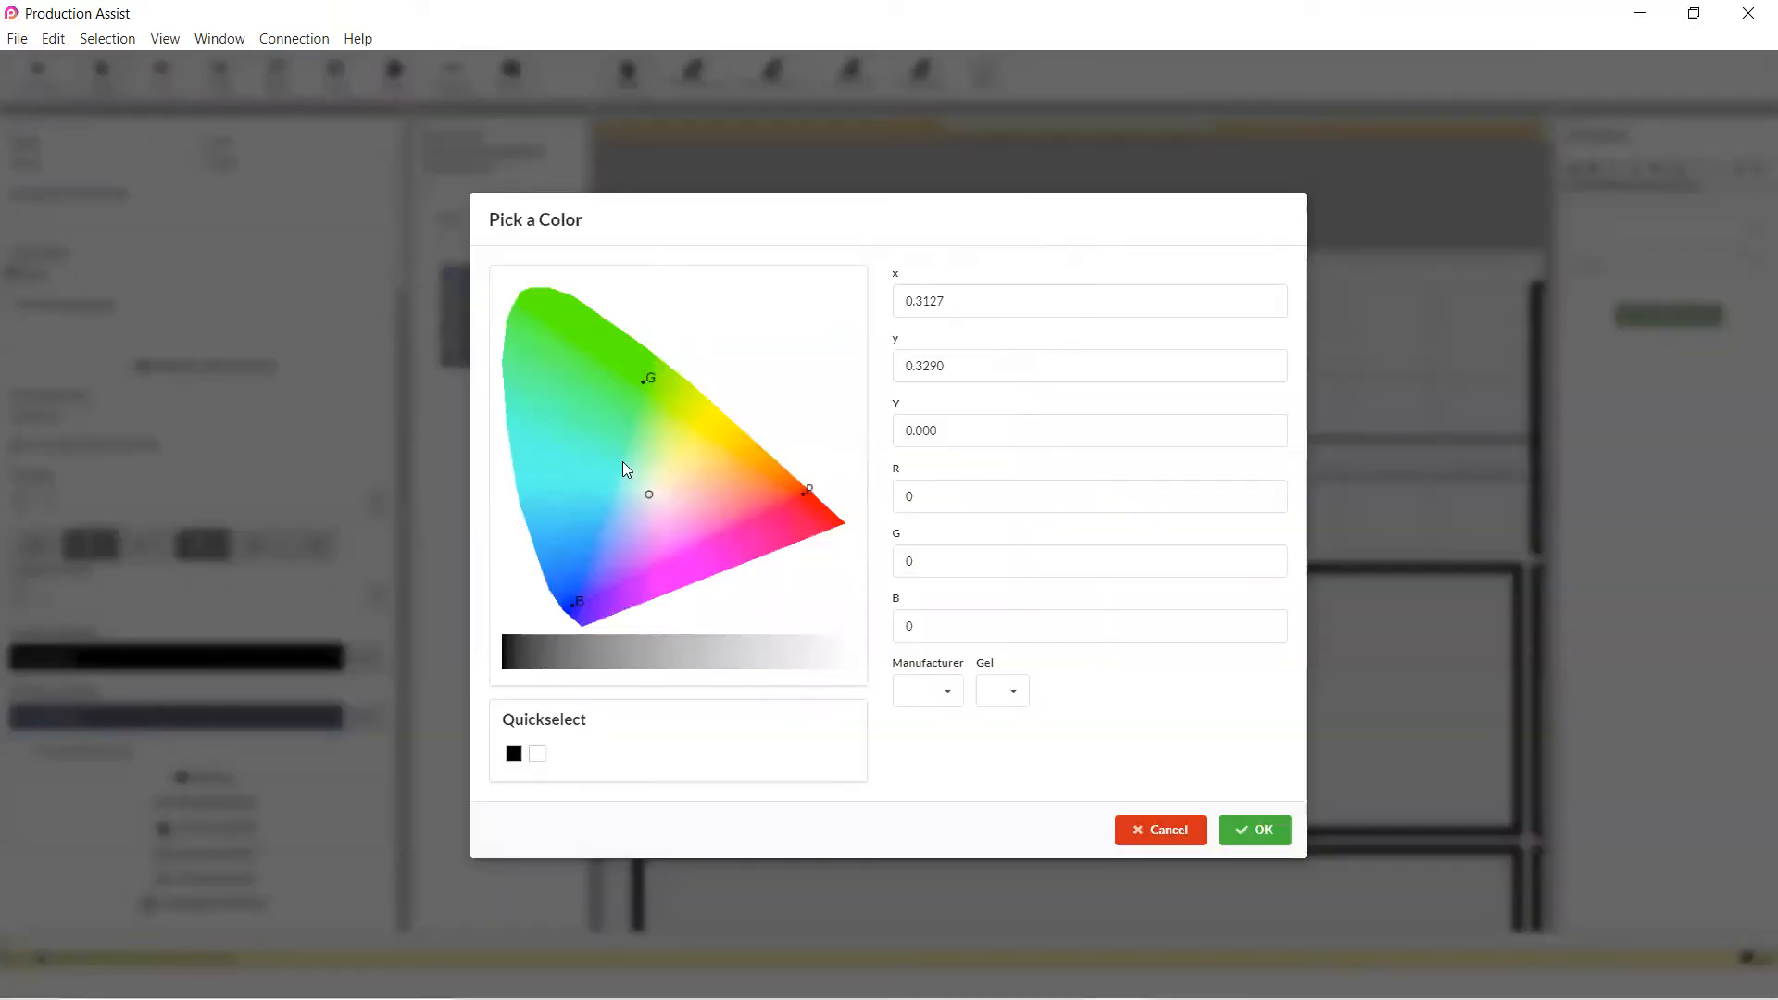
click(516, 661)
click(1252, 831)
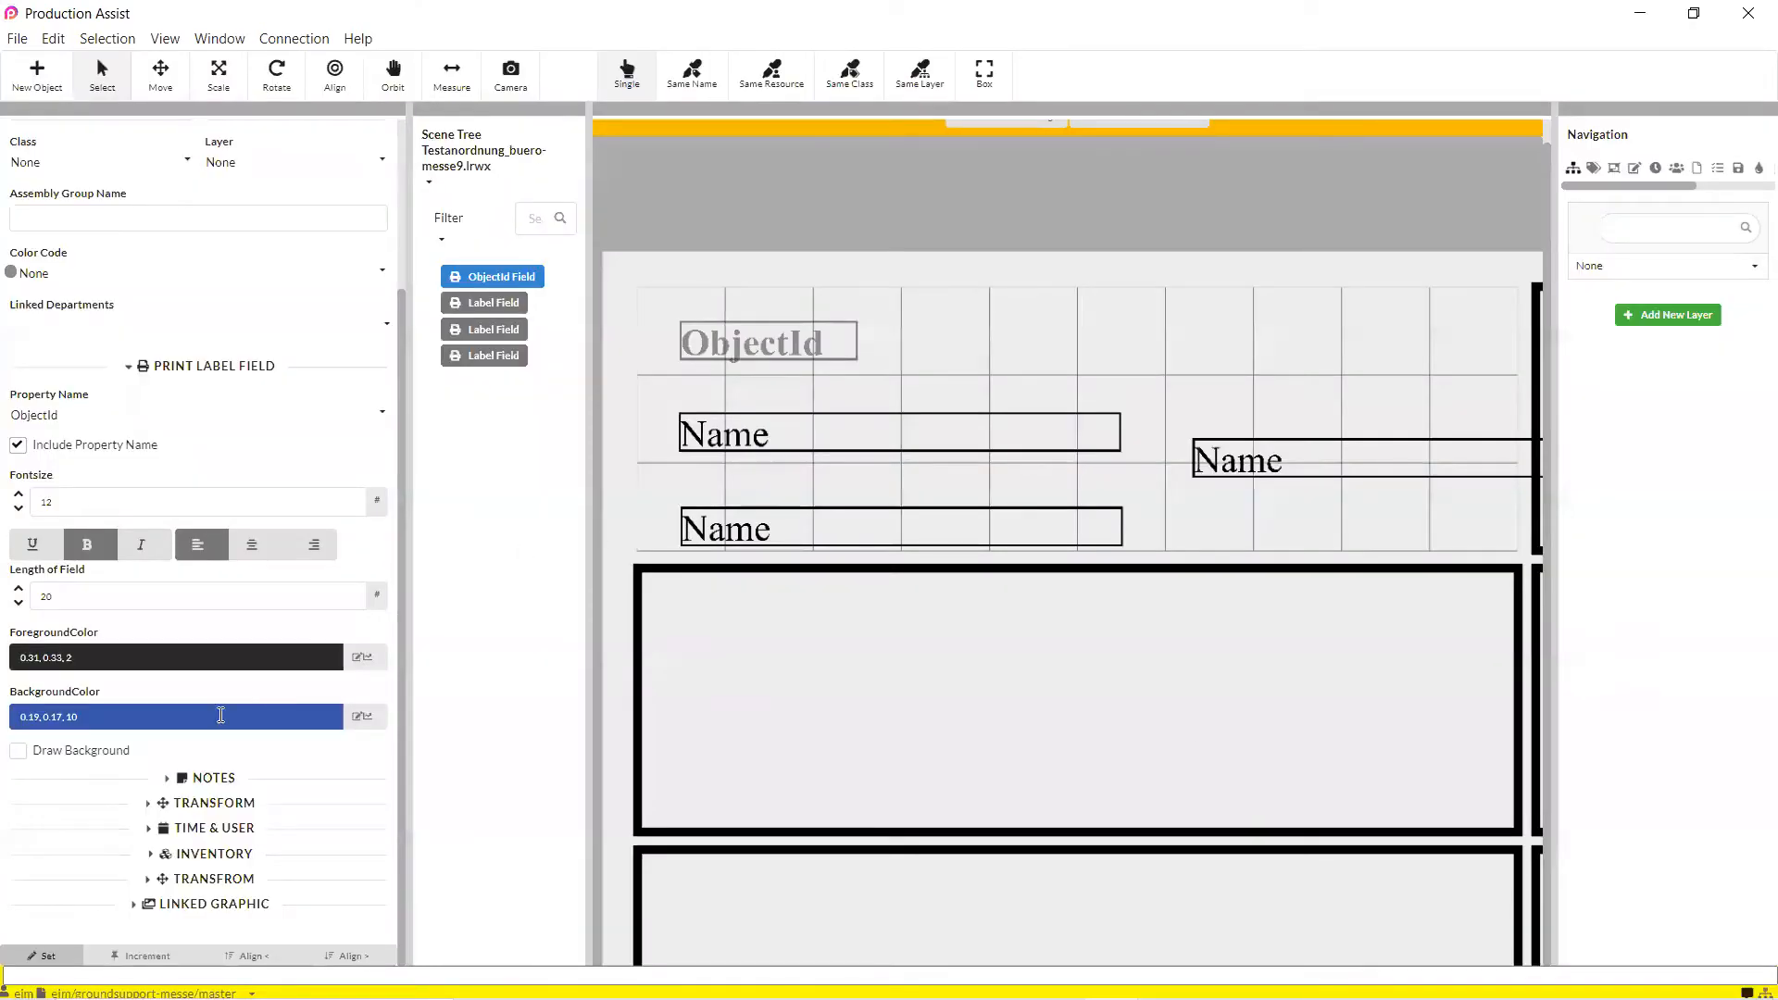
- Set the ObjectId field's background color to a light cyan of about RGB 47, 240, 252
click(364, 717)
click(608, 502)
click(748, 654)
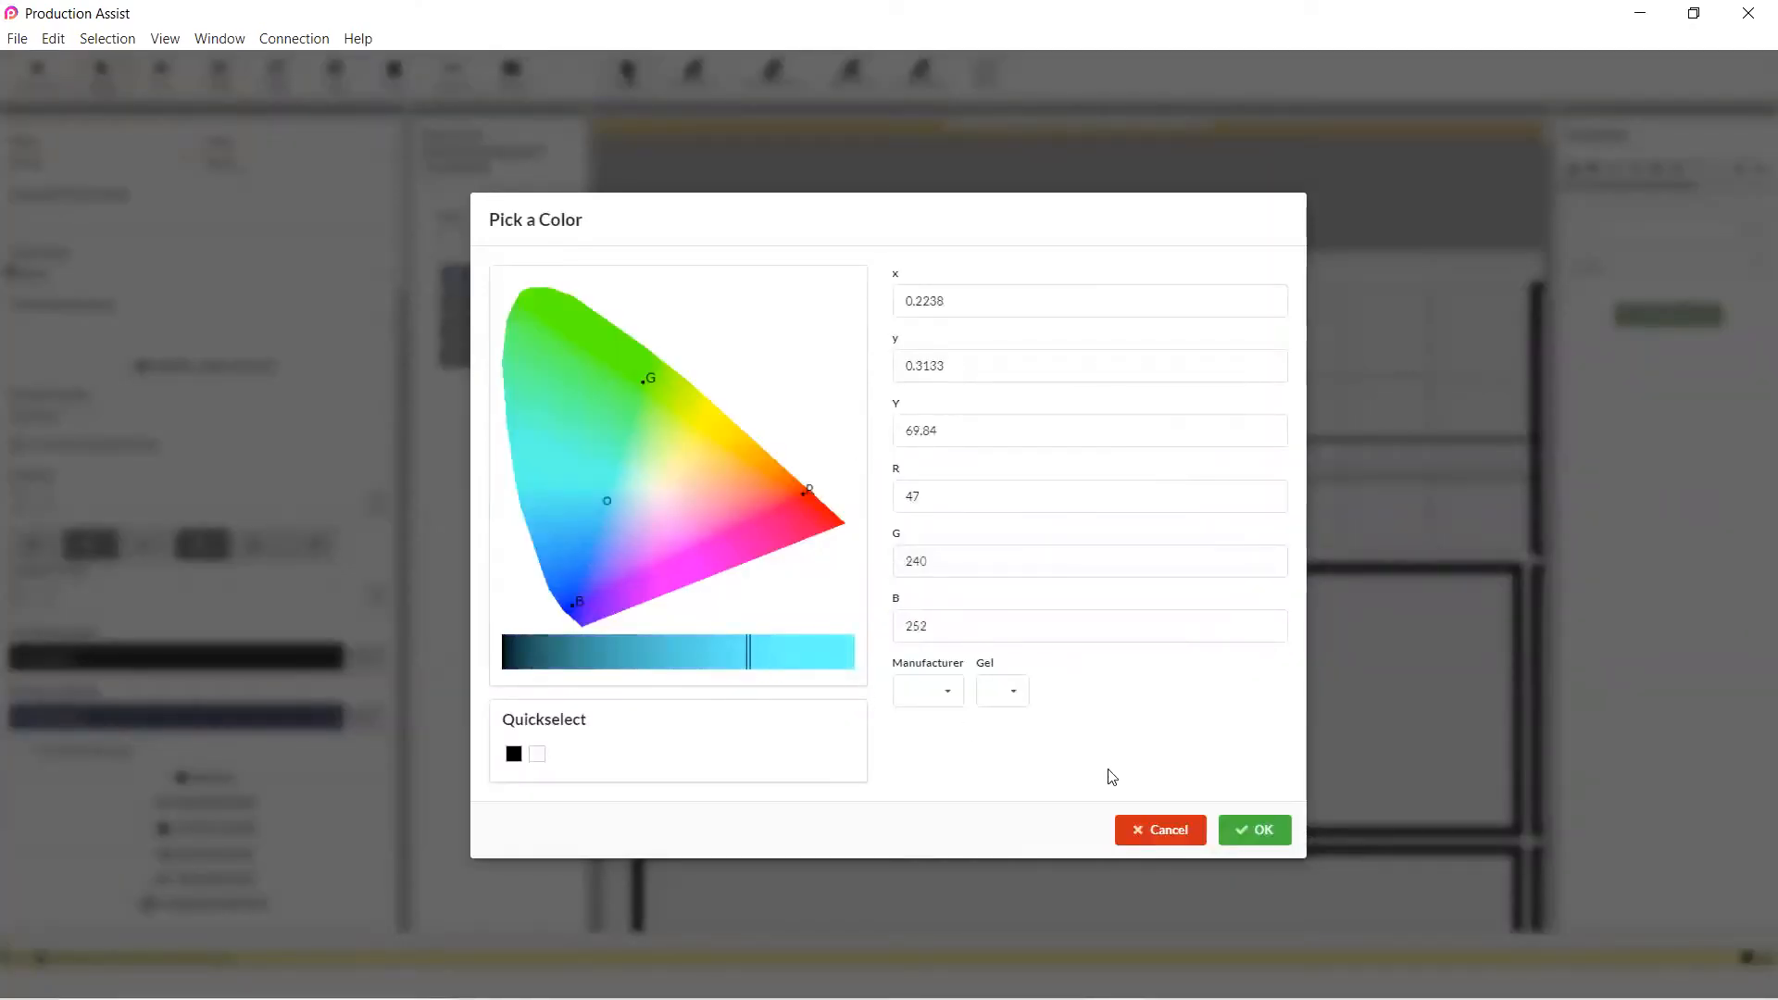
click(1275, 842)
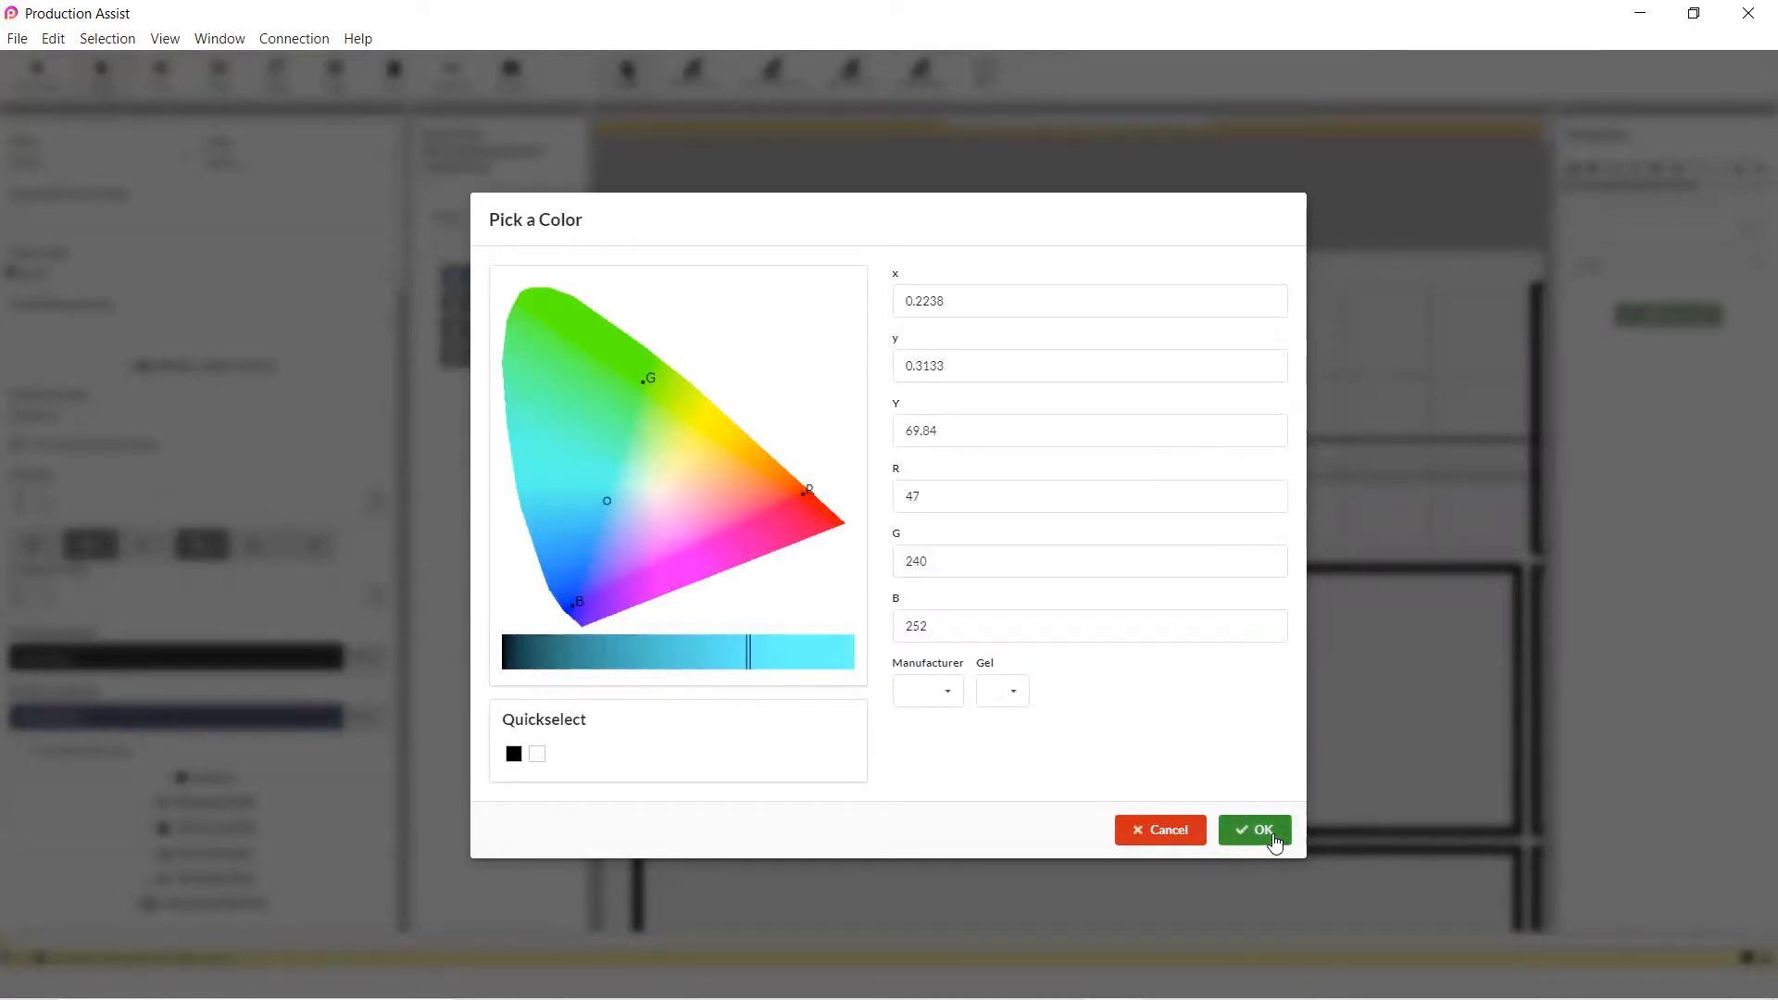
- Turn on Draw Background for the ObjectId field
click(21, 749)
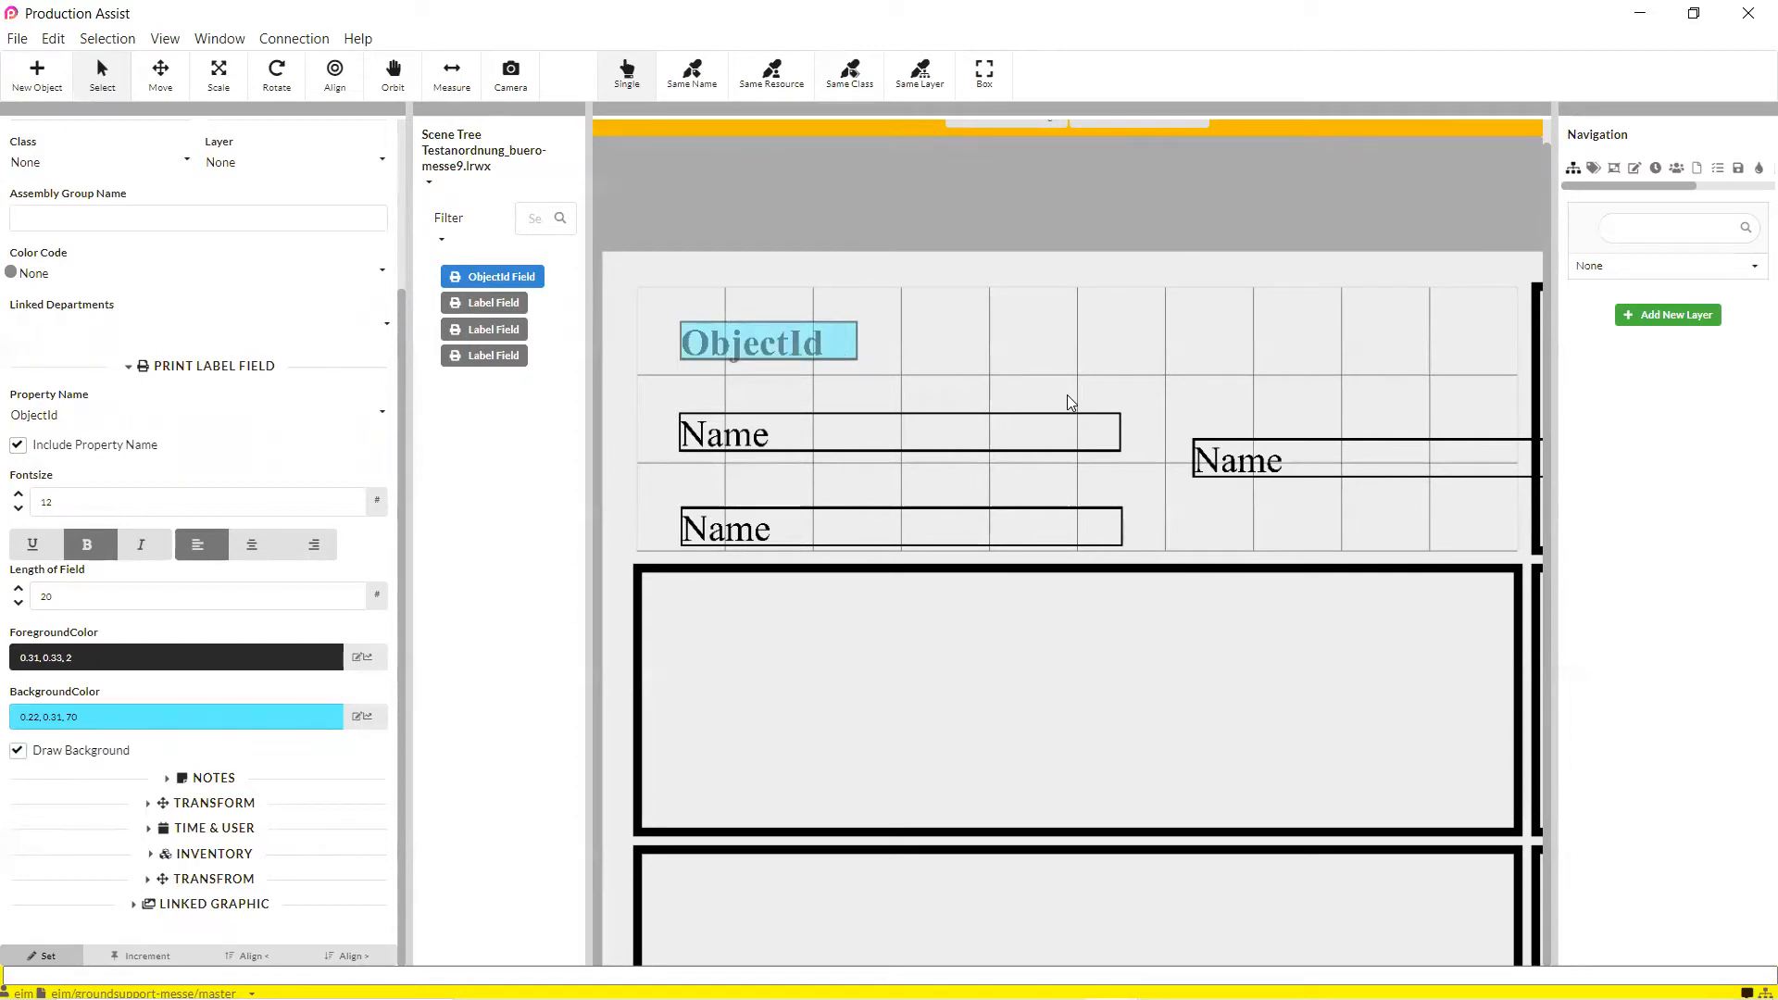
- Assign the QR-Code property to the separate label field beside the stacked fields
click(962, 433)
click(935, 519)
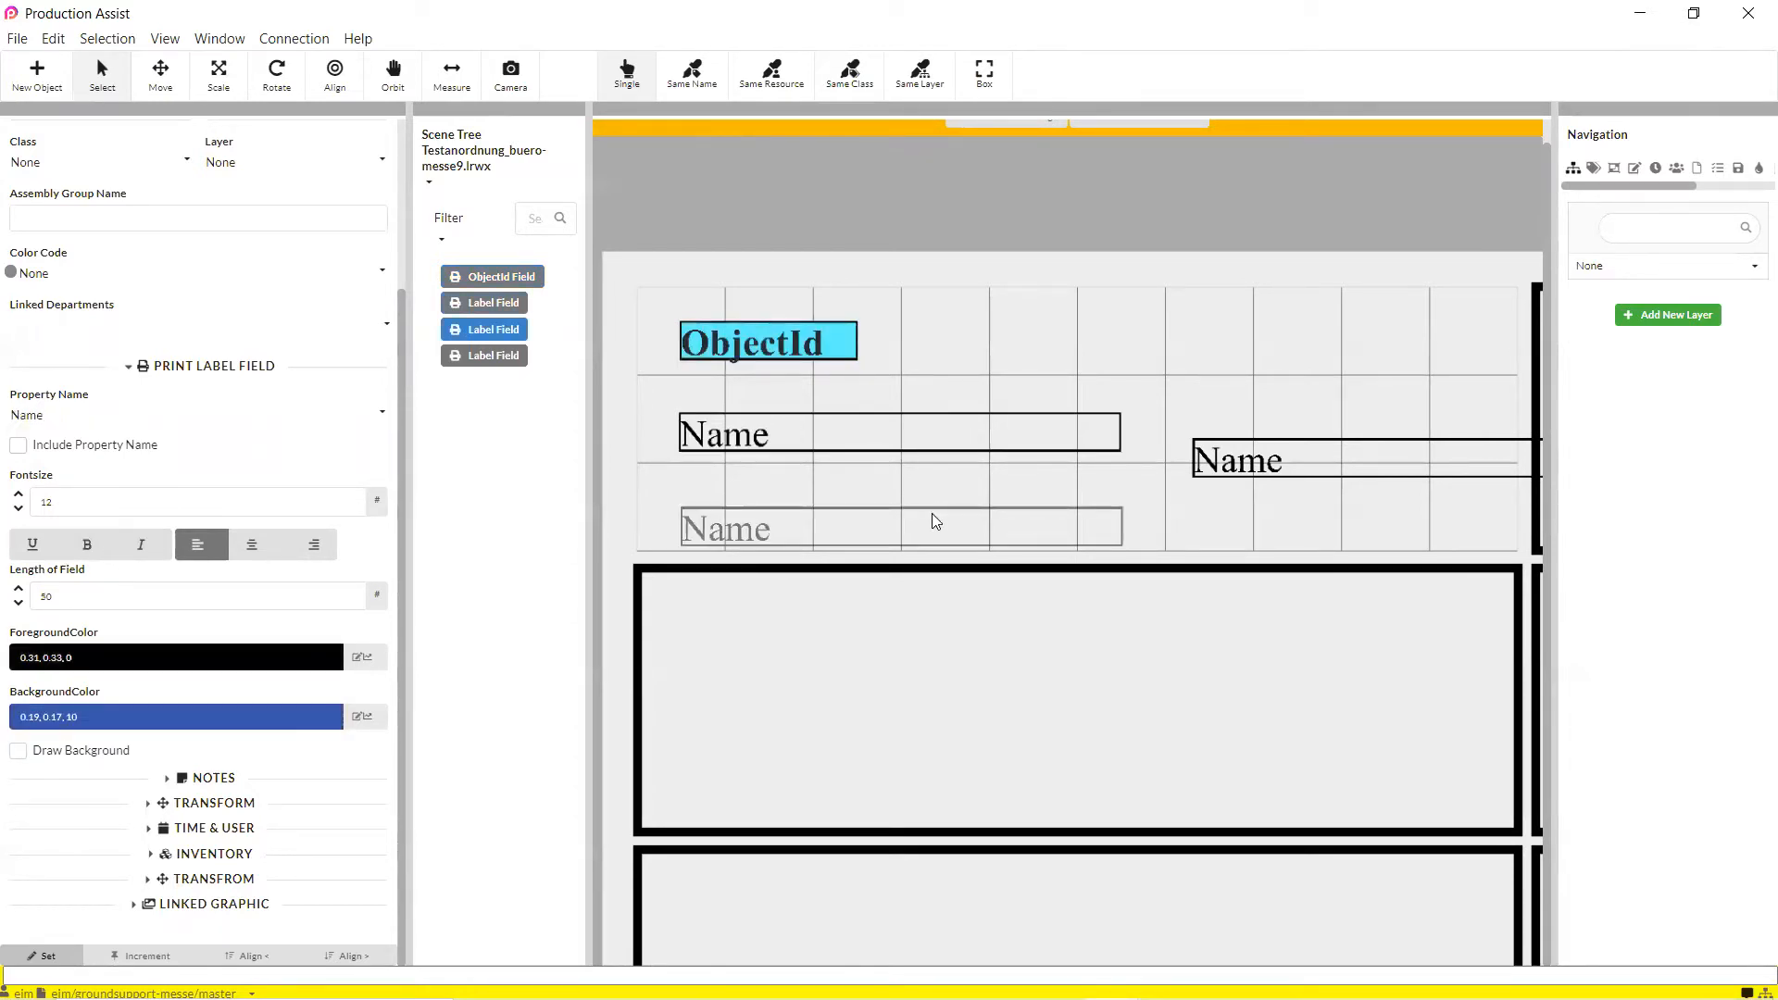
click(1225, 467)
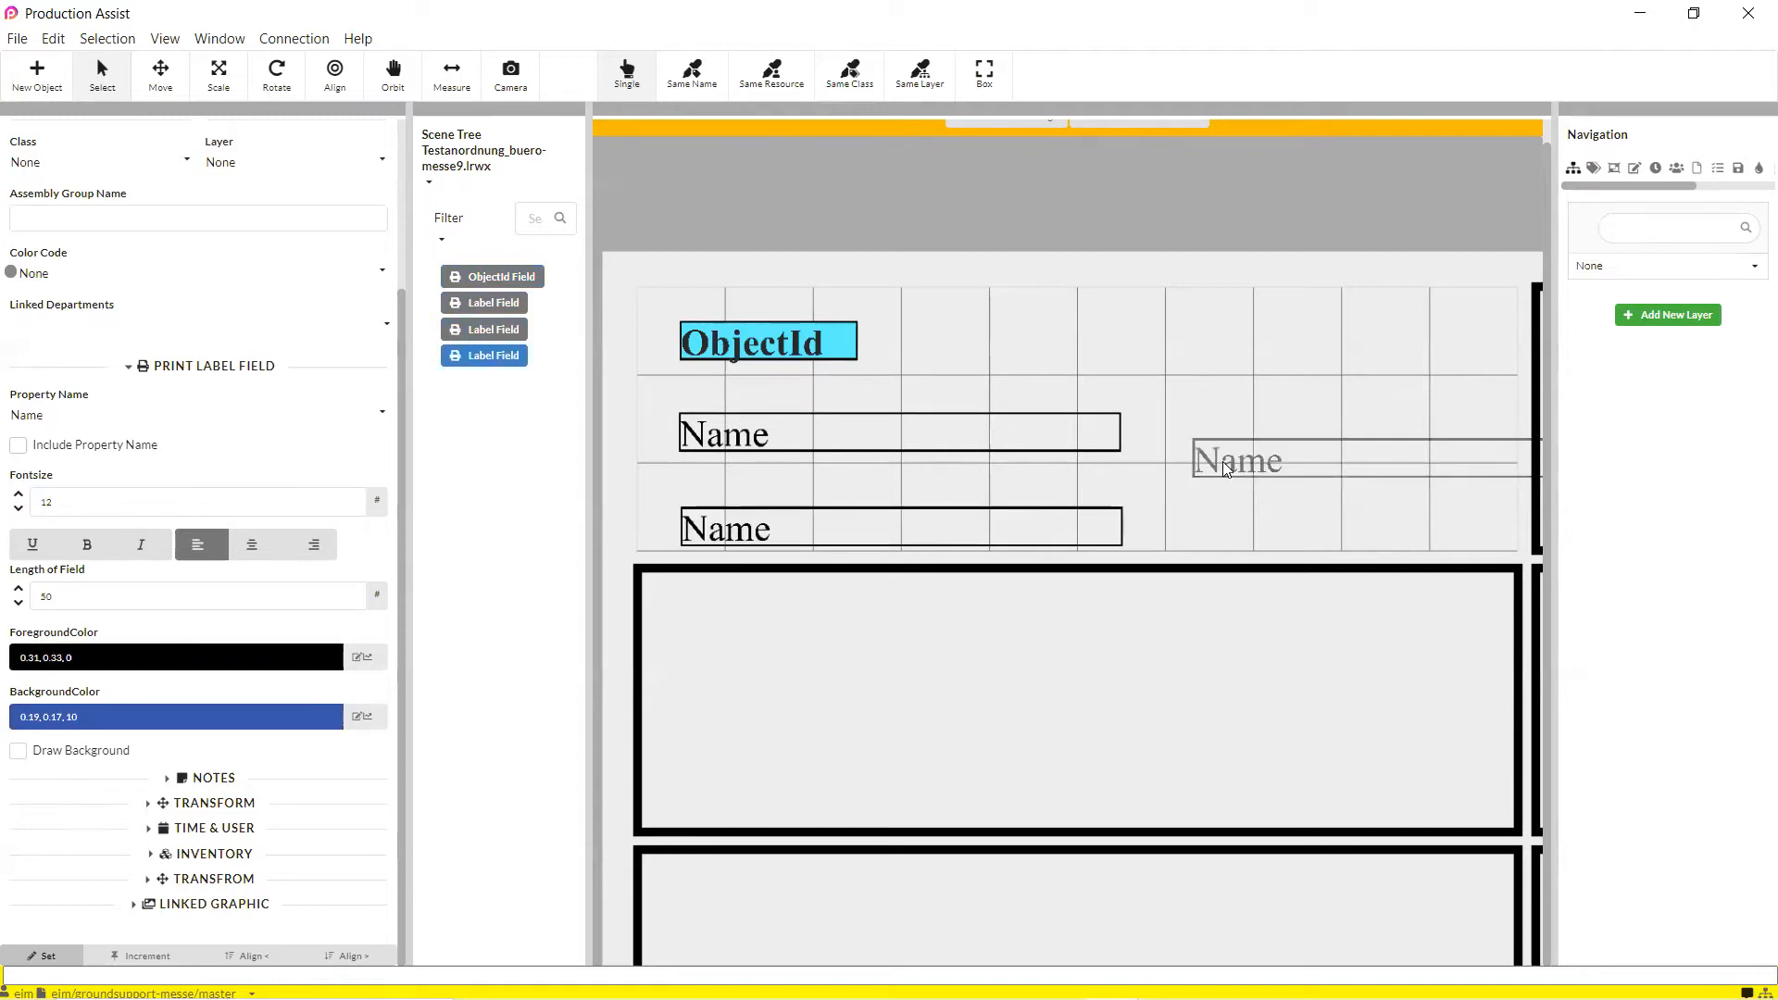
click(52, 417)
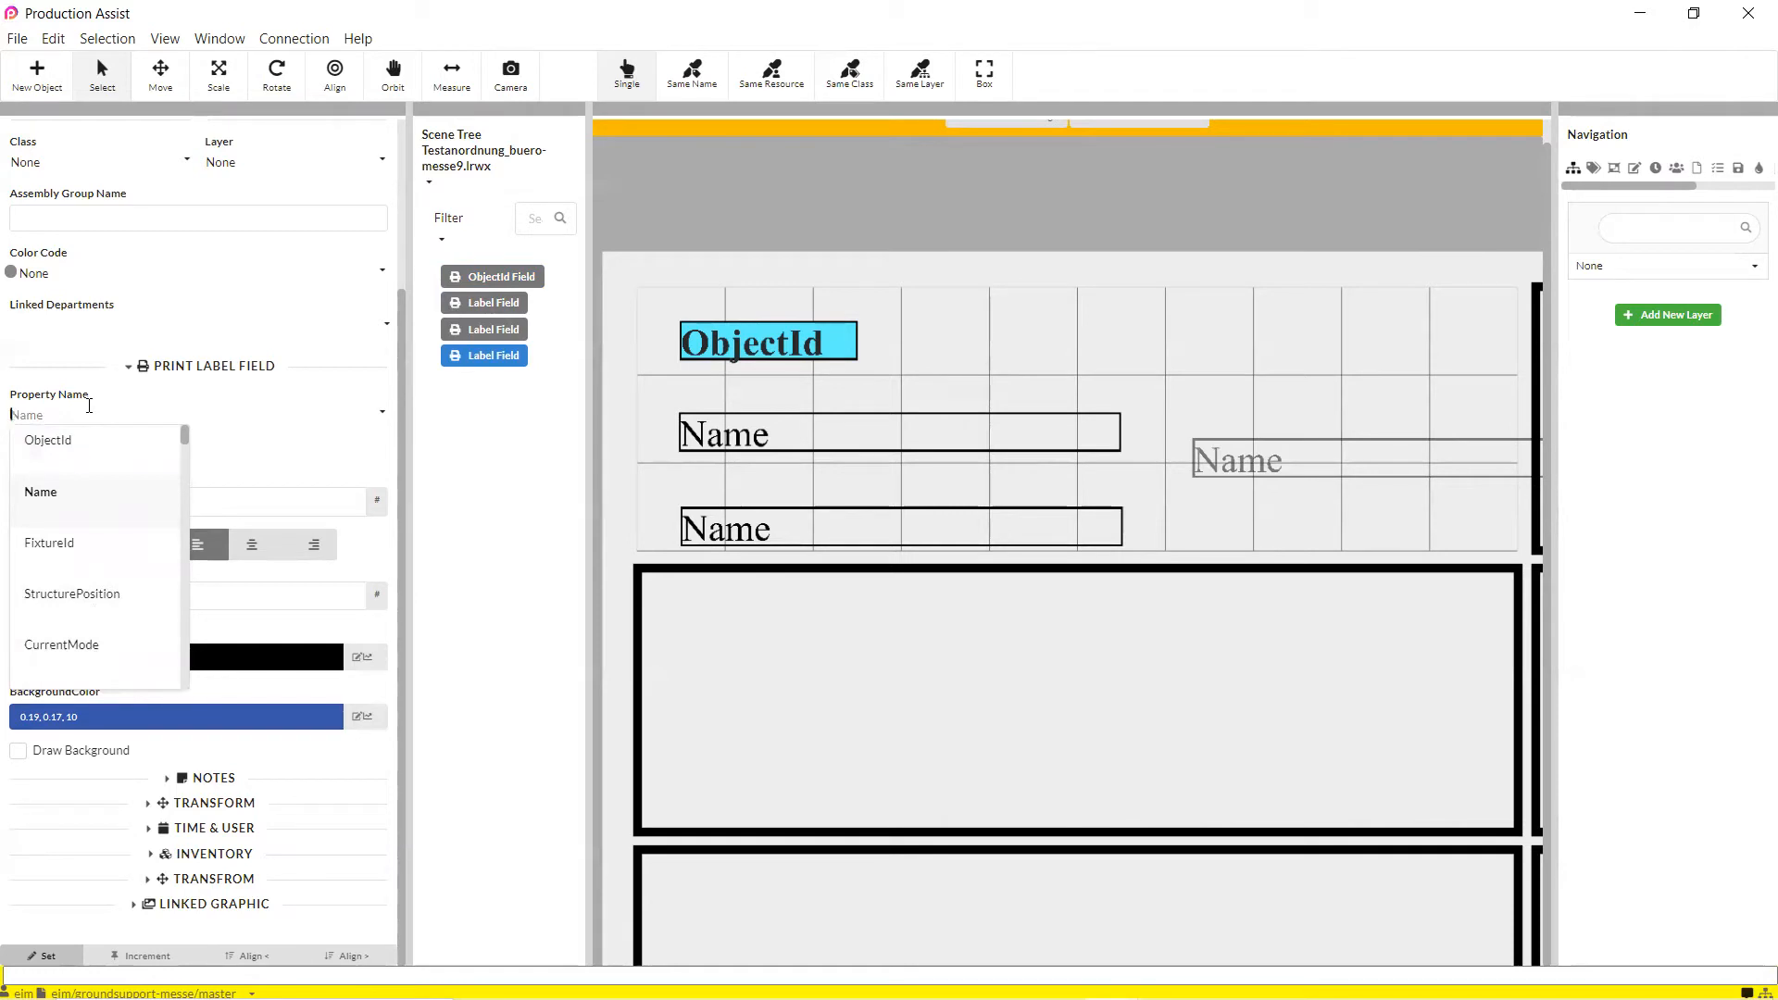
text(Q)
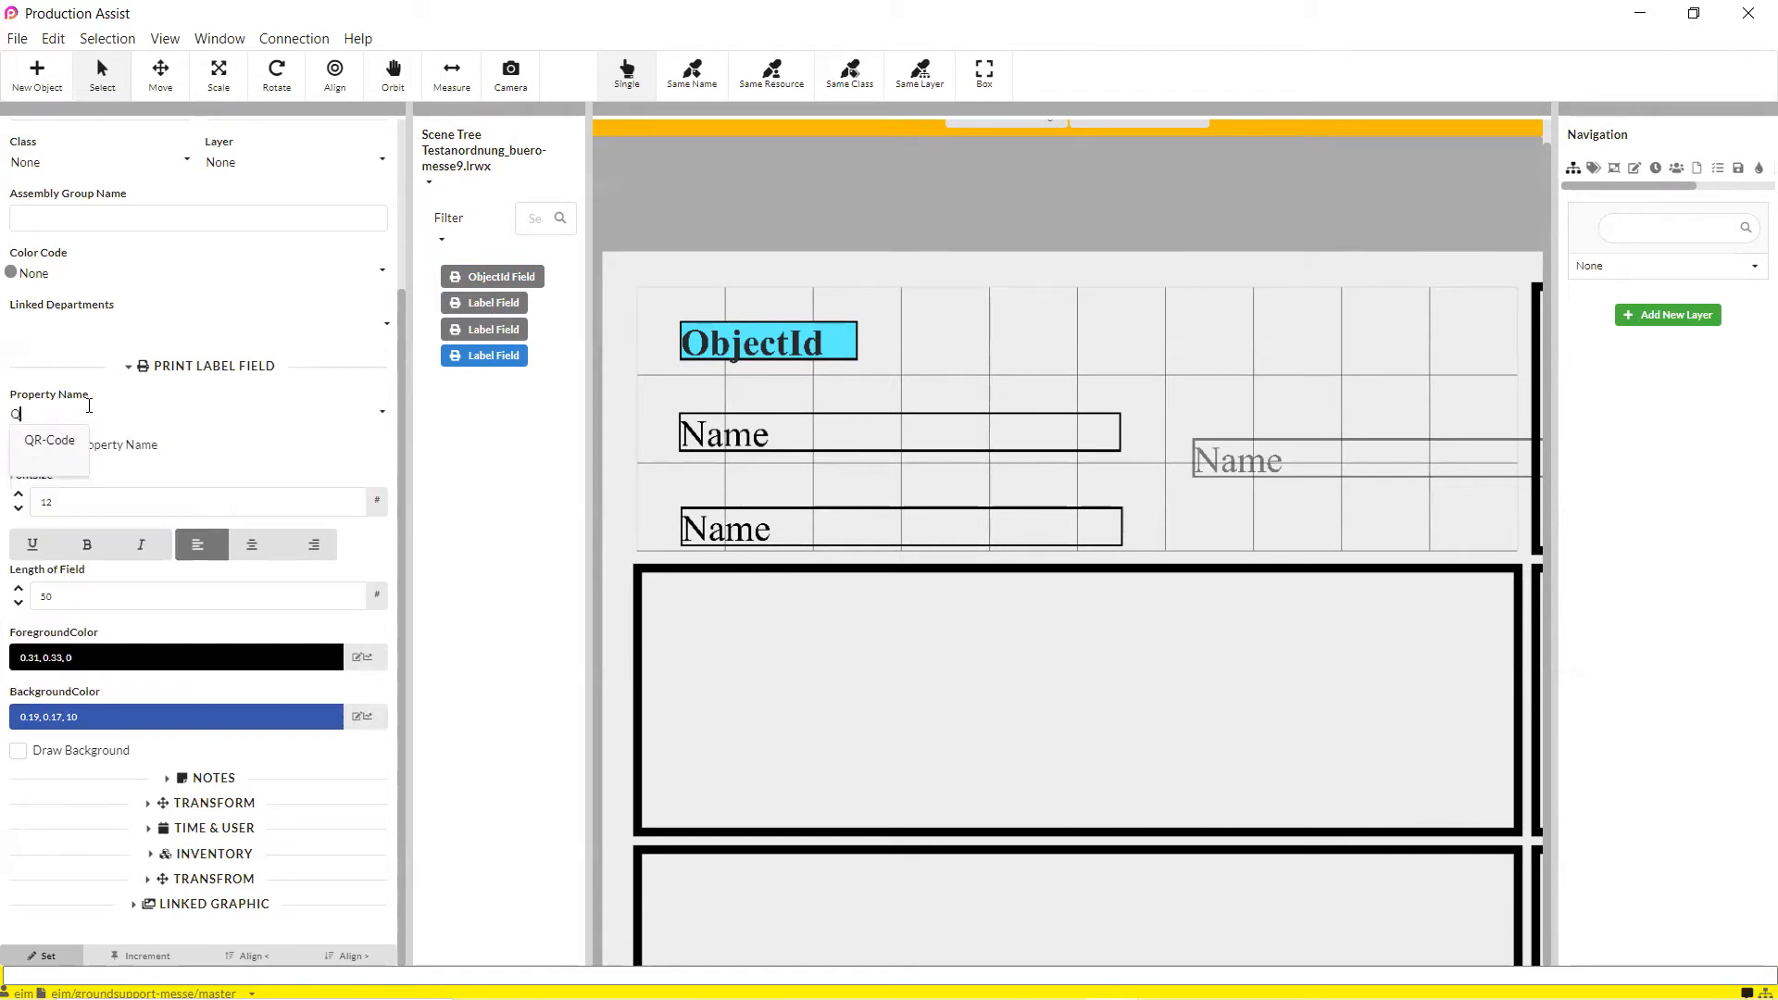
text(R)
click(57, 442)
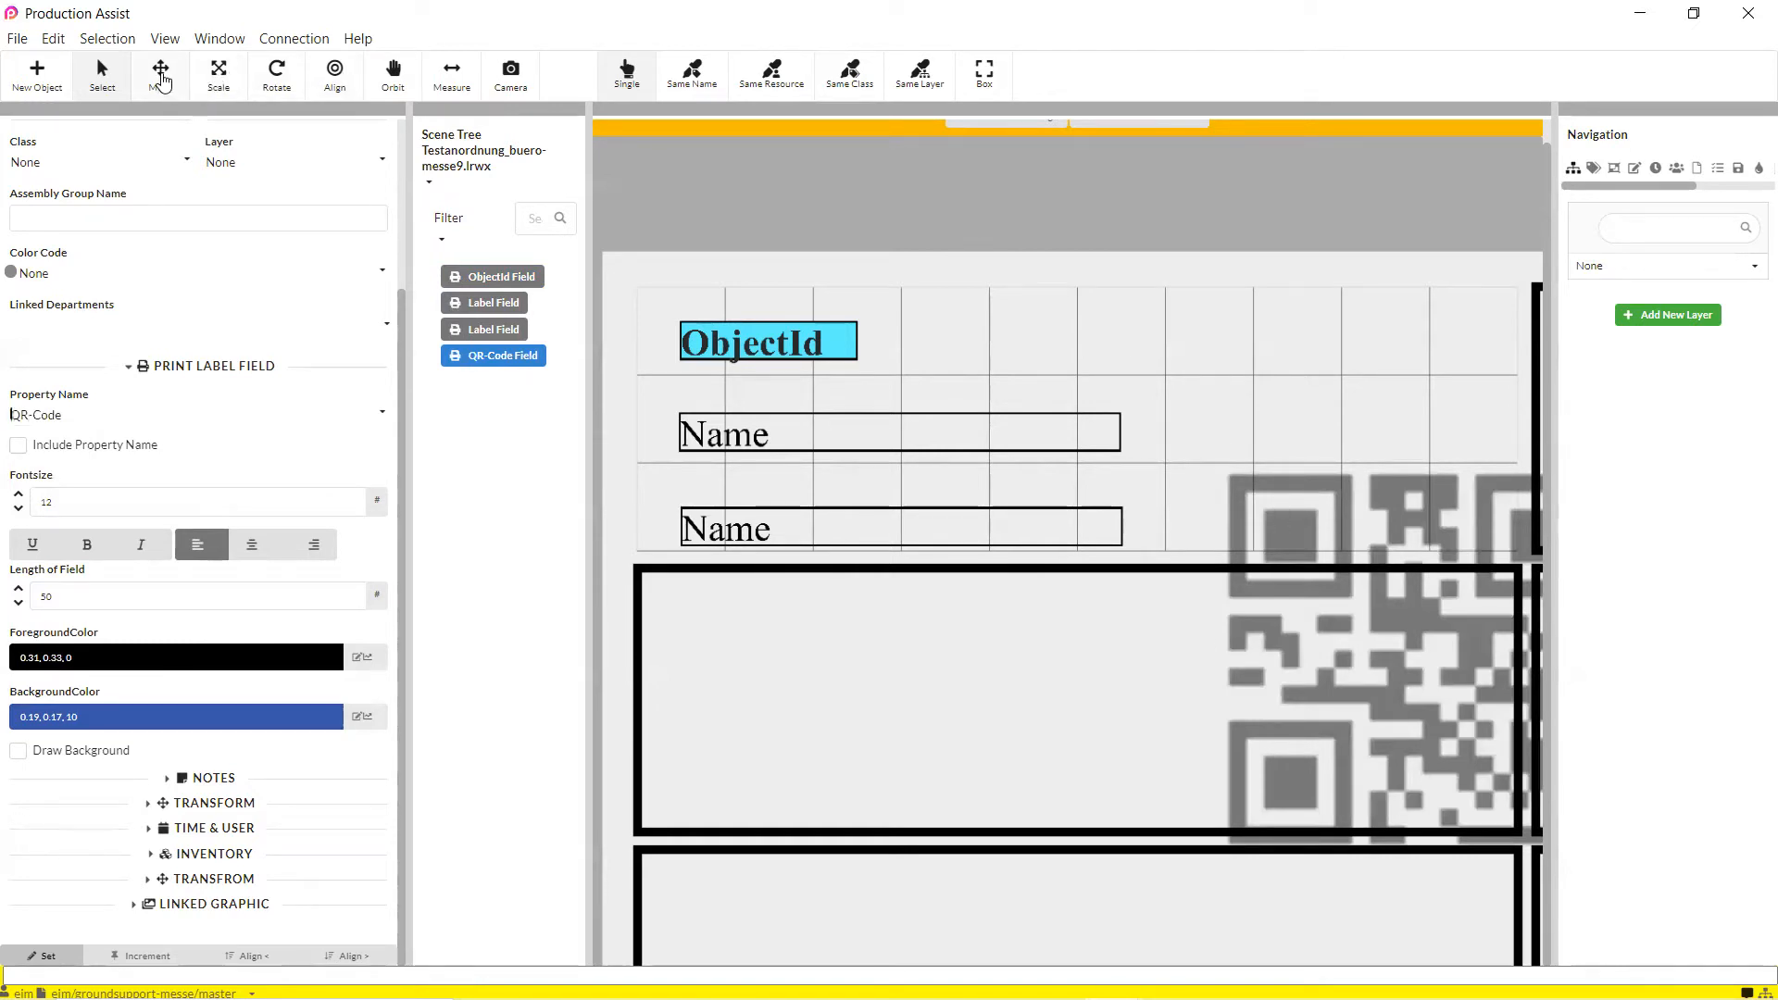
- Keep the Name property on the middle stacked label field and assign FixtureId to the lowest one
click(758, 443)
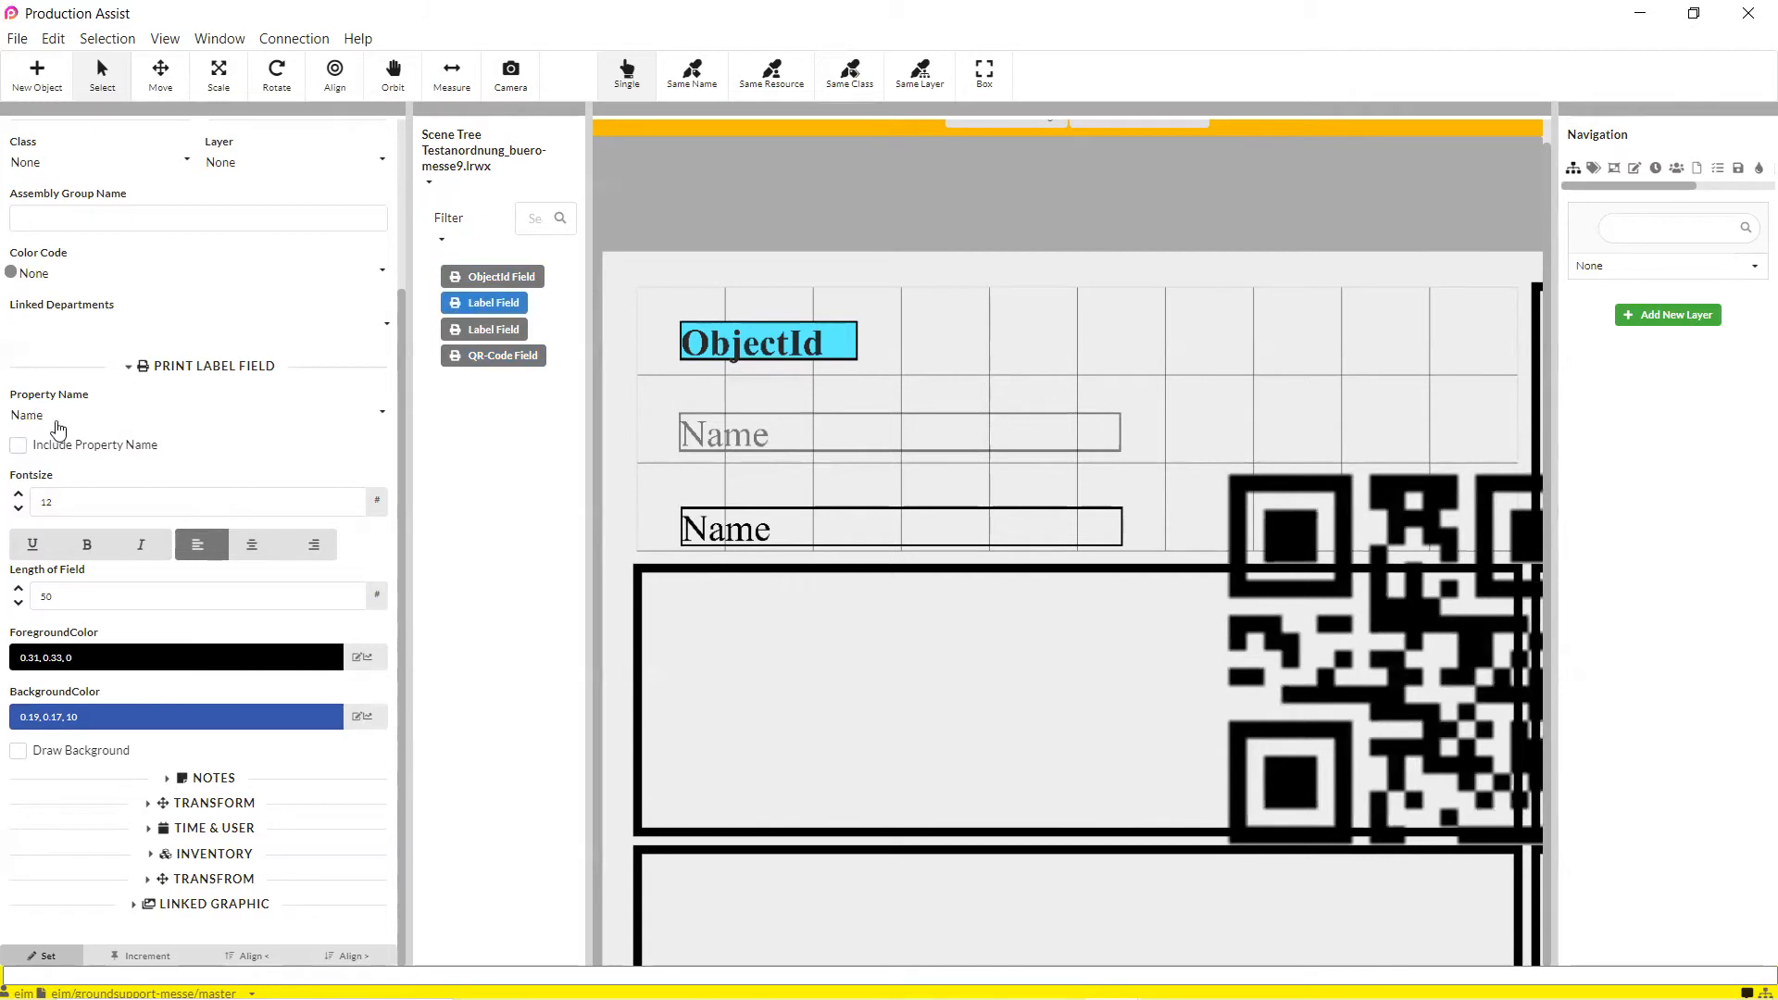
click(19, 416)
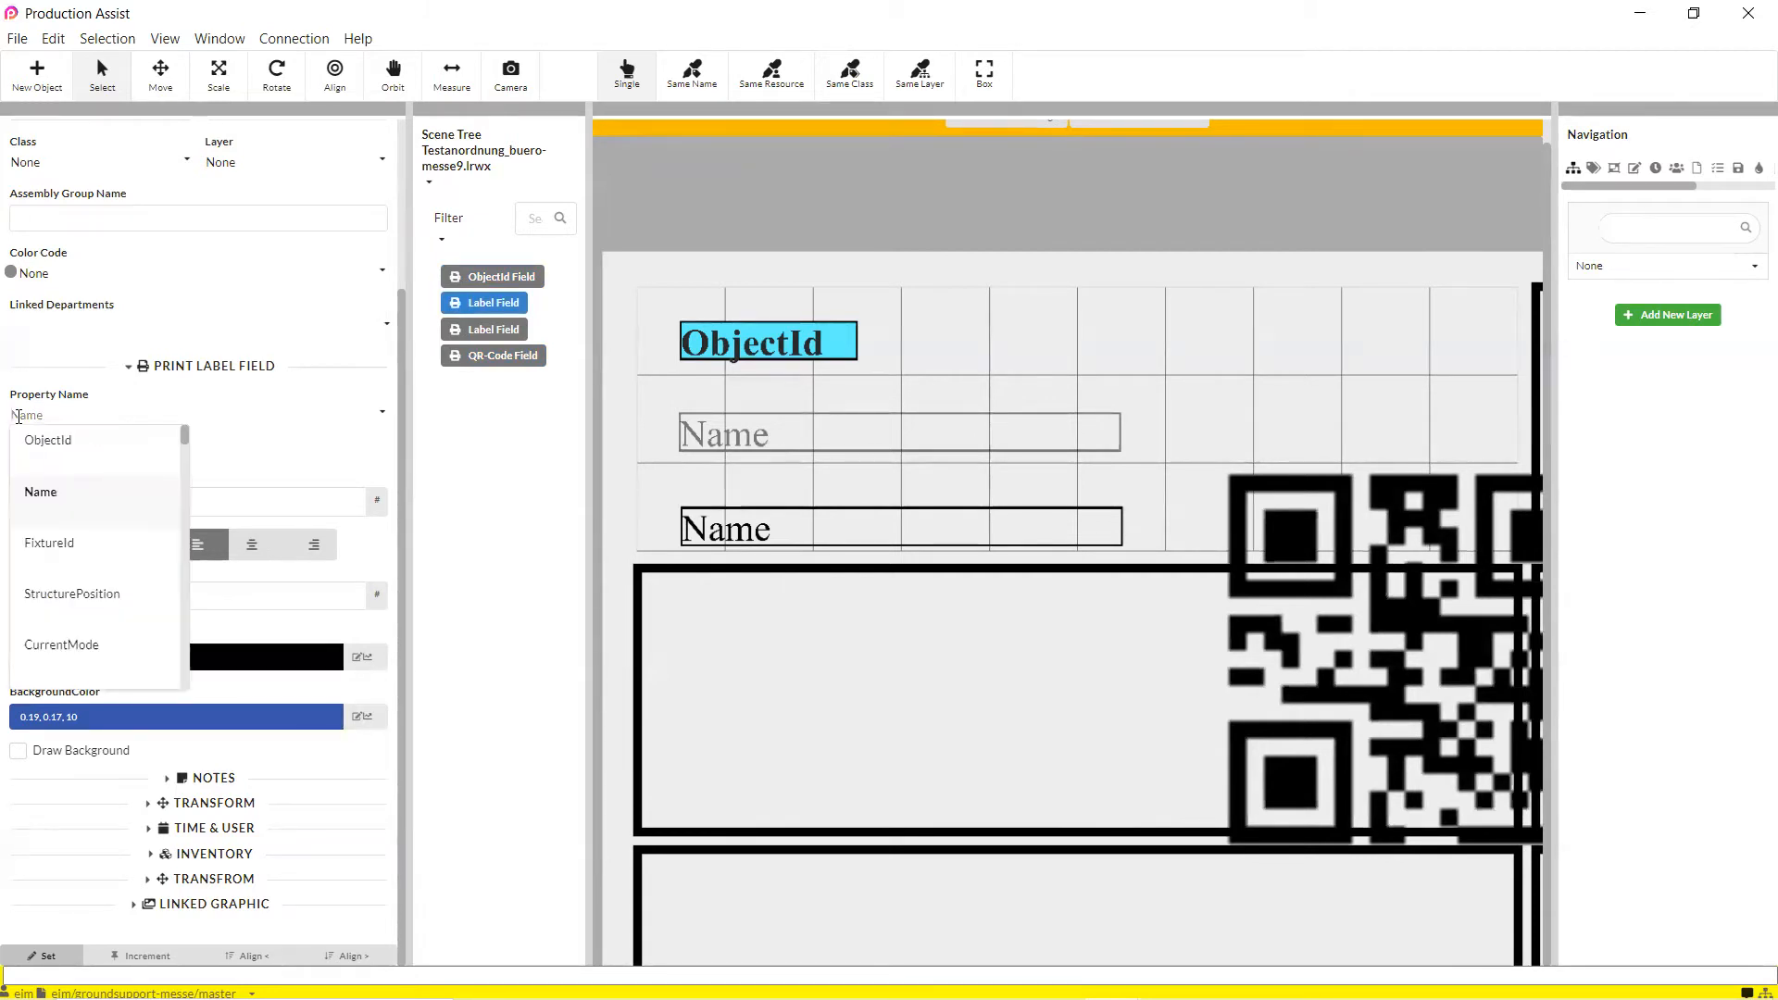
click(41, 491)
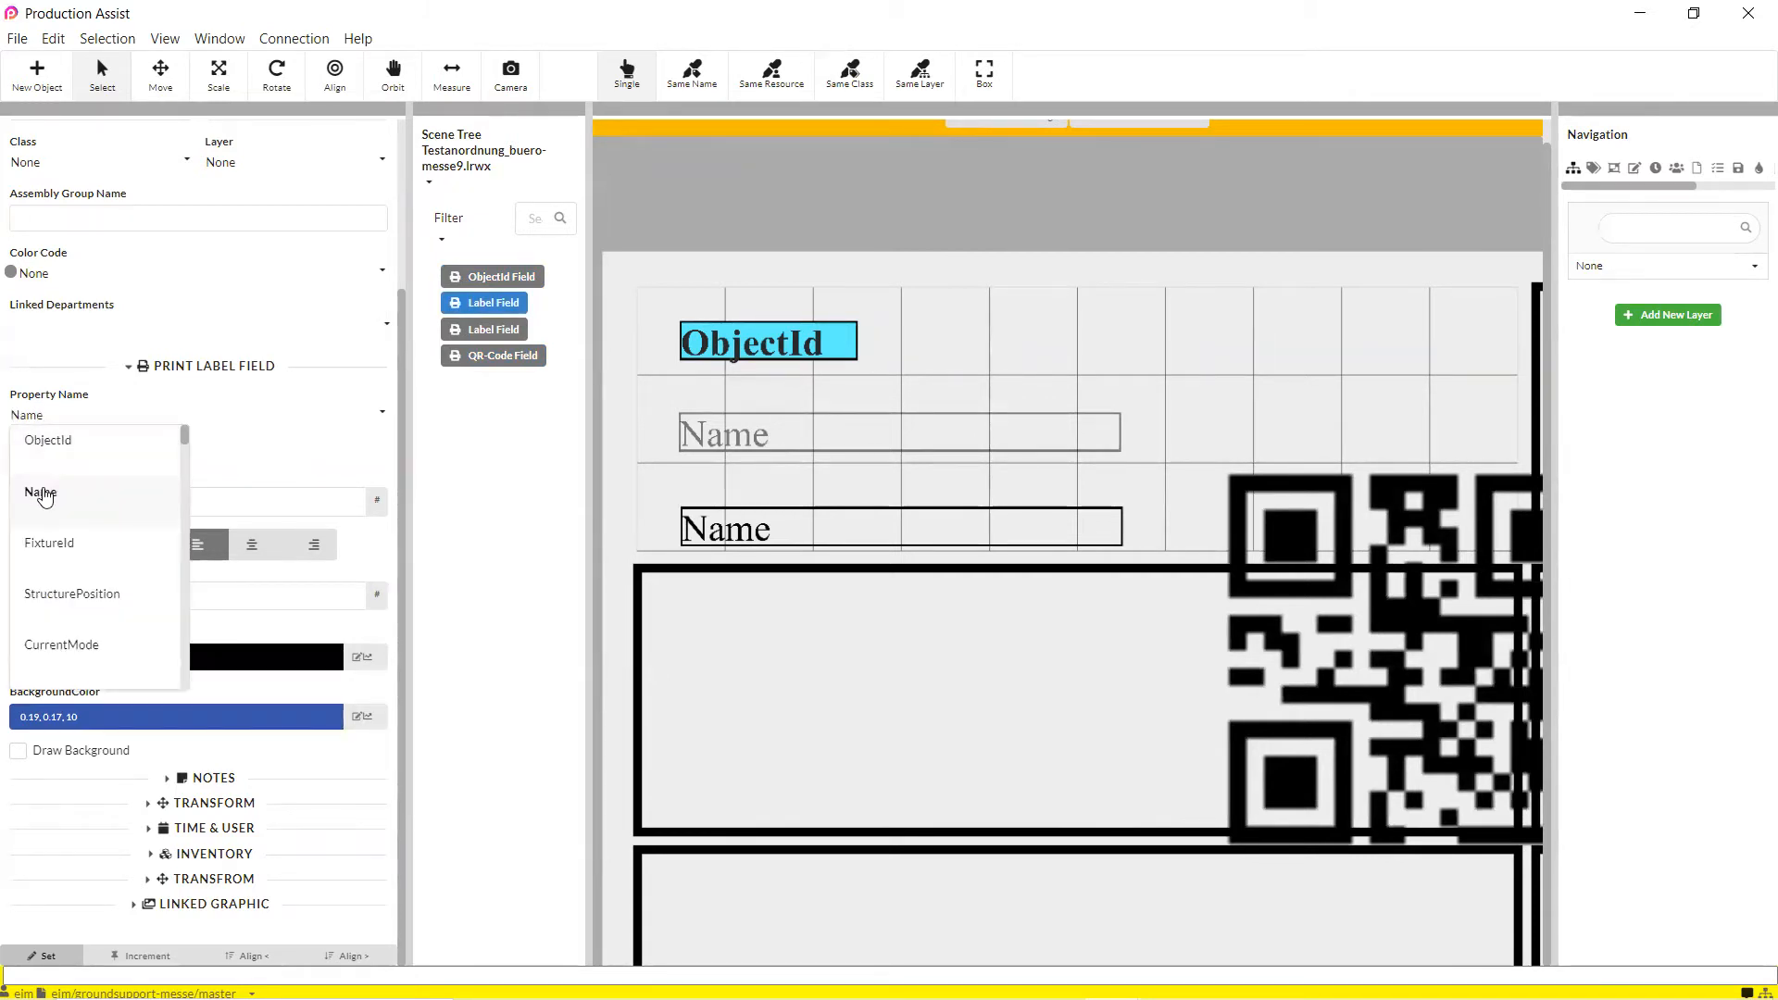
click(768, 536)
click(120, 424)
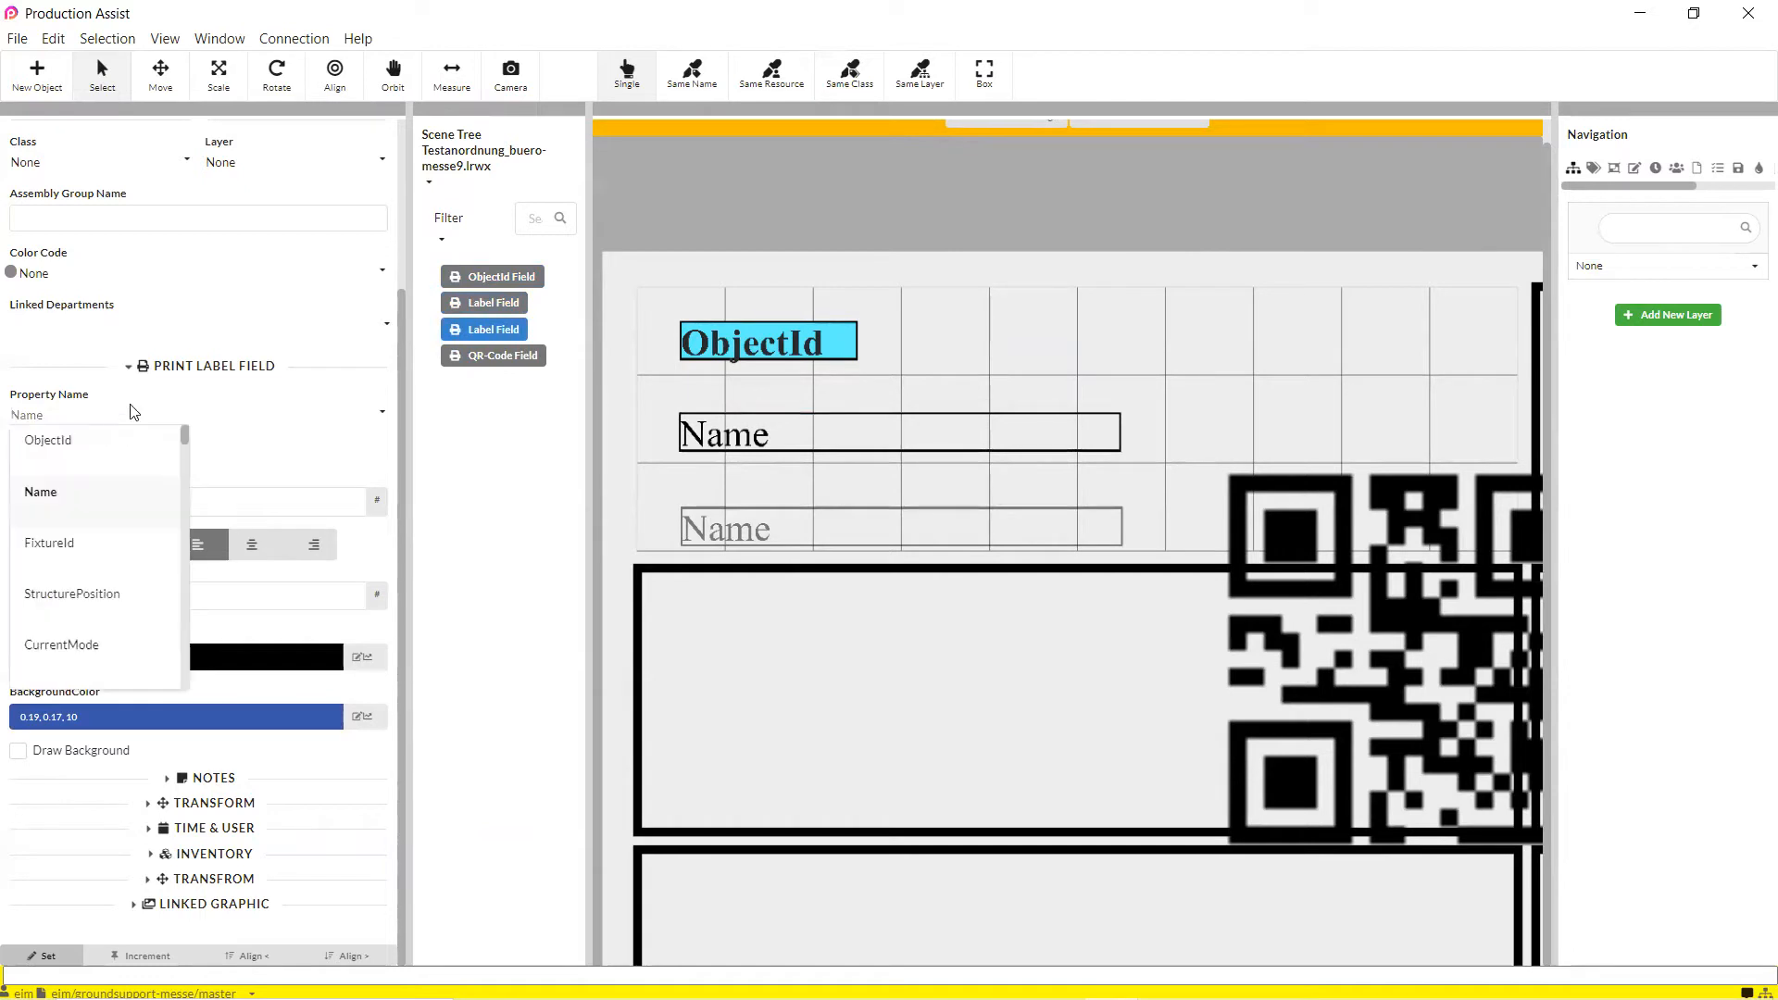
click(93, 561)
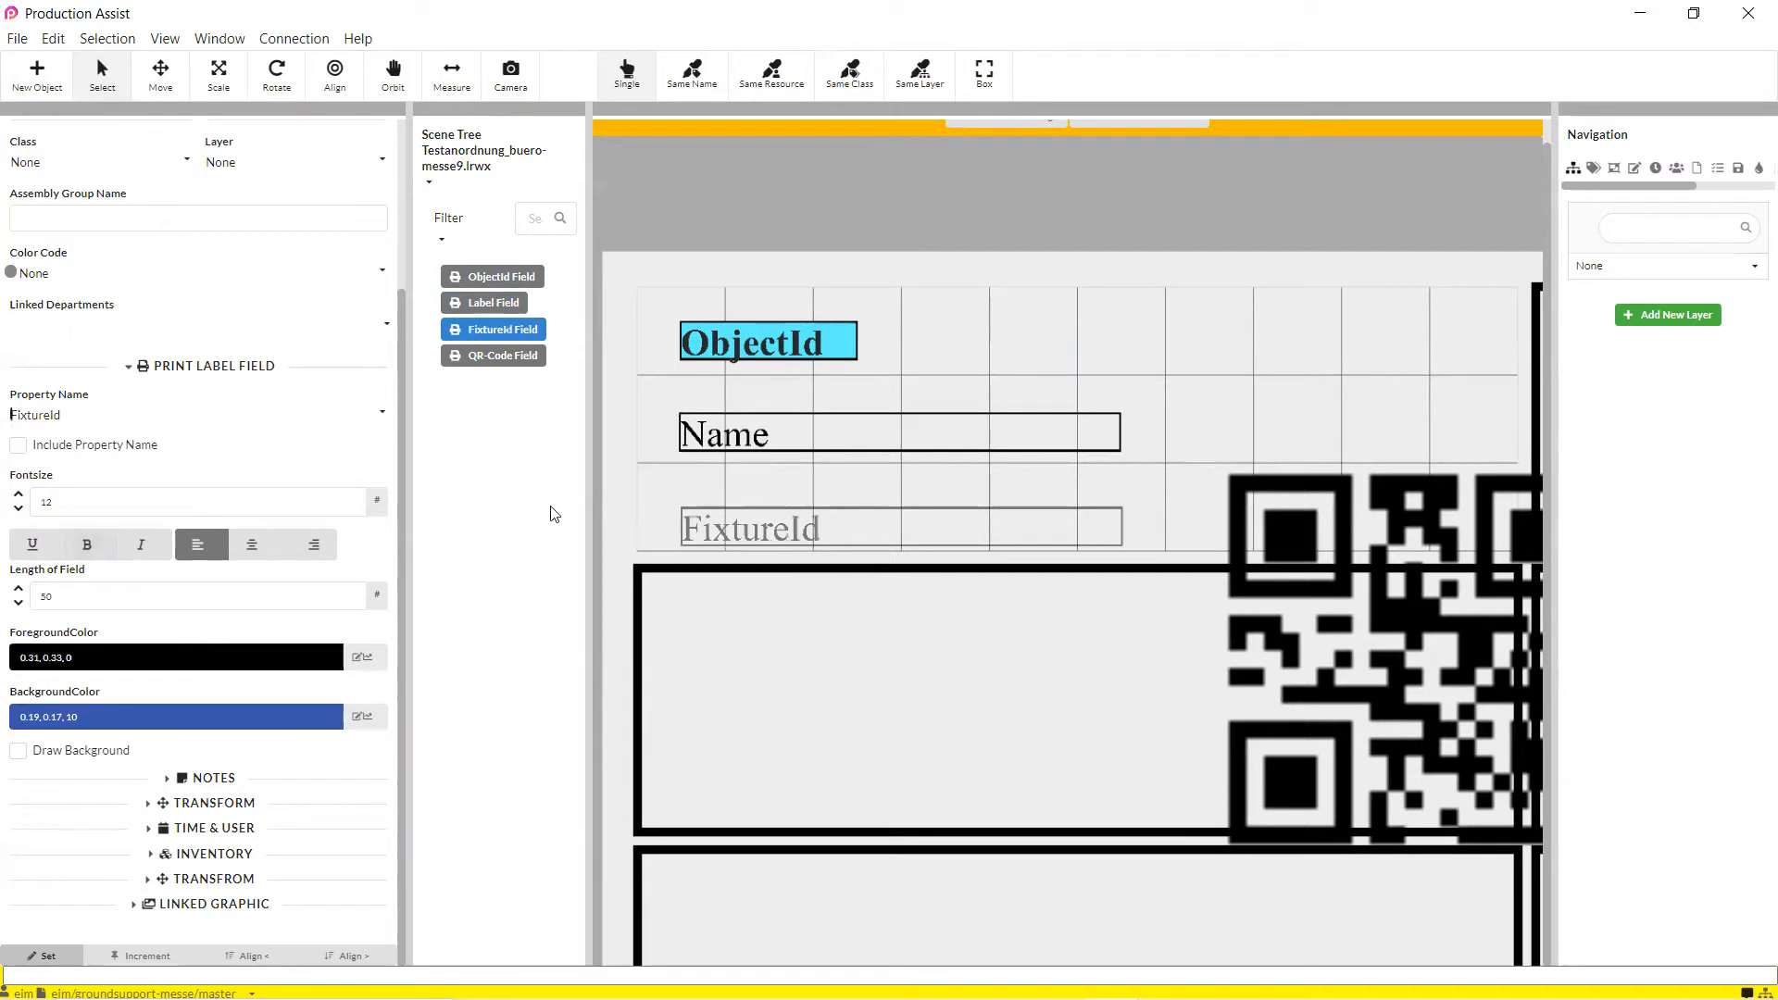
click(819, 510)
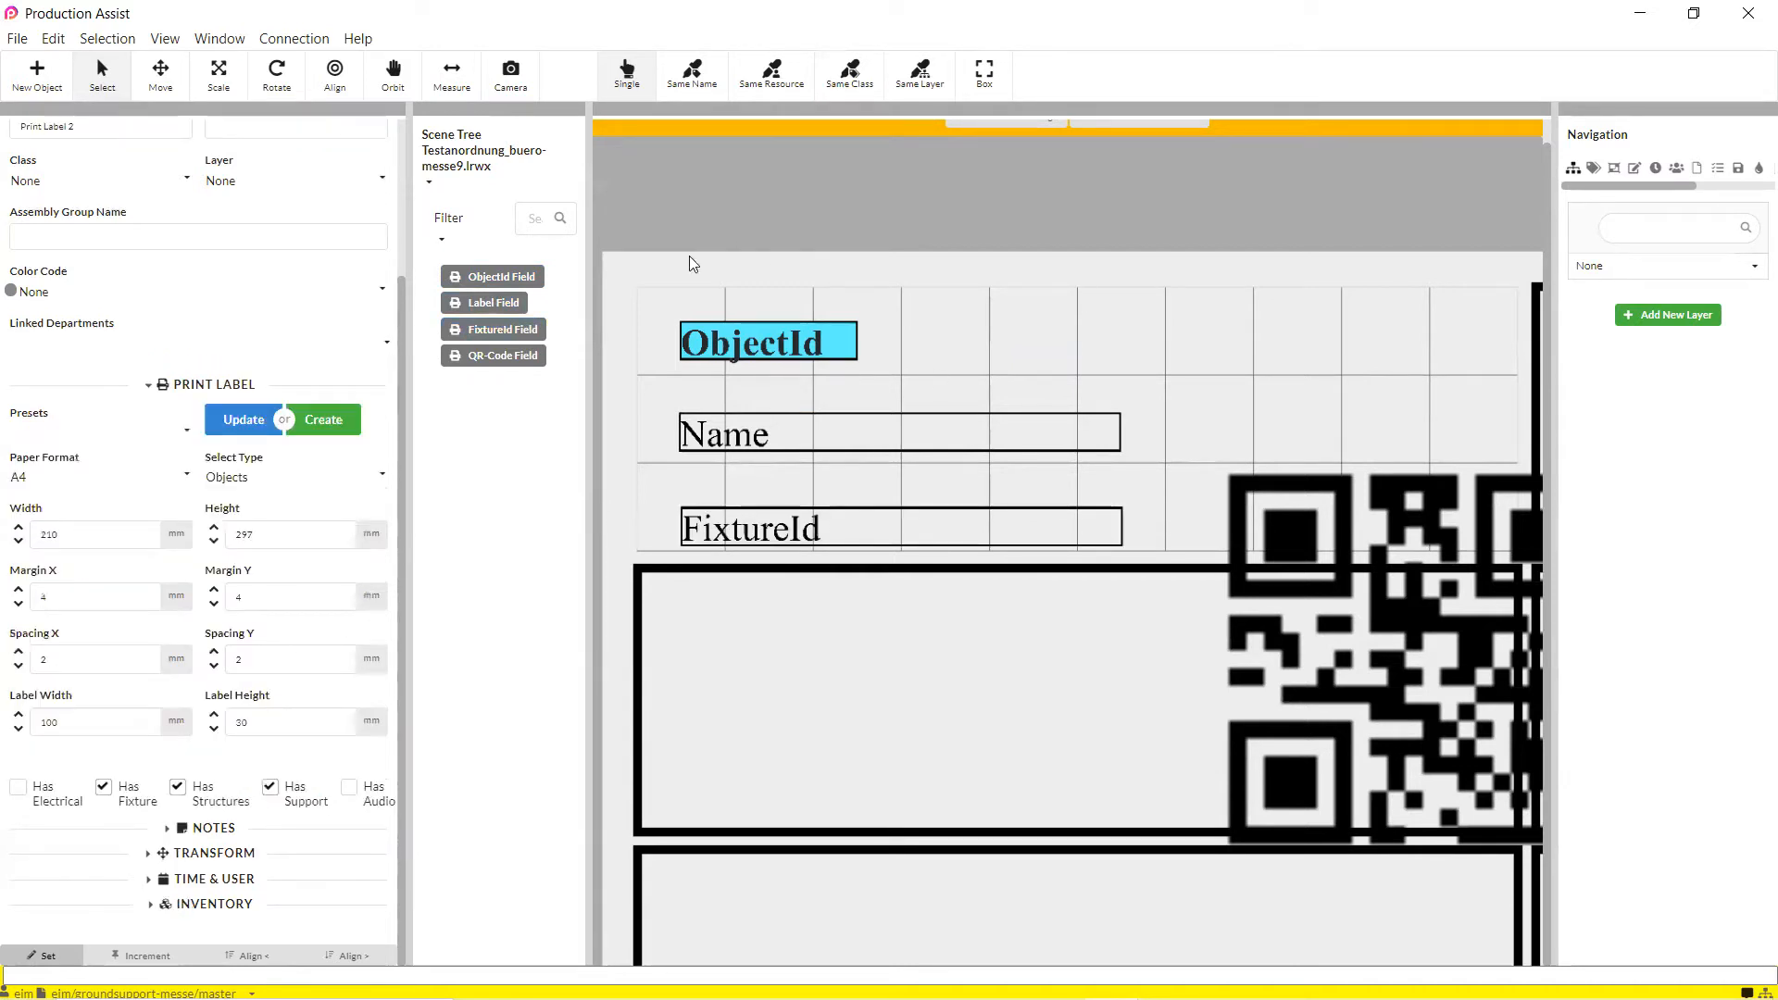
- Move the Name and FixtureId fields up so they stack closely beneath the ObjectId field
click(160, 74)
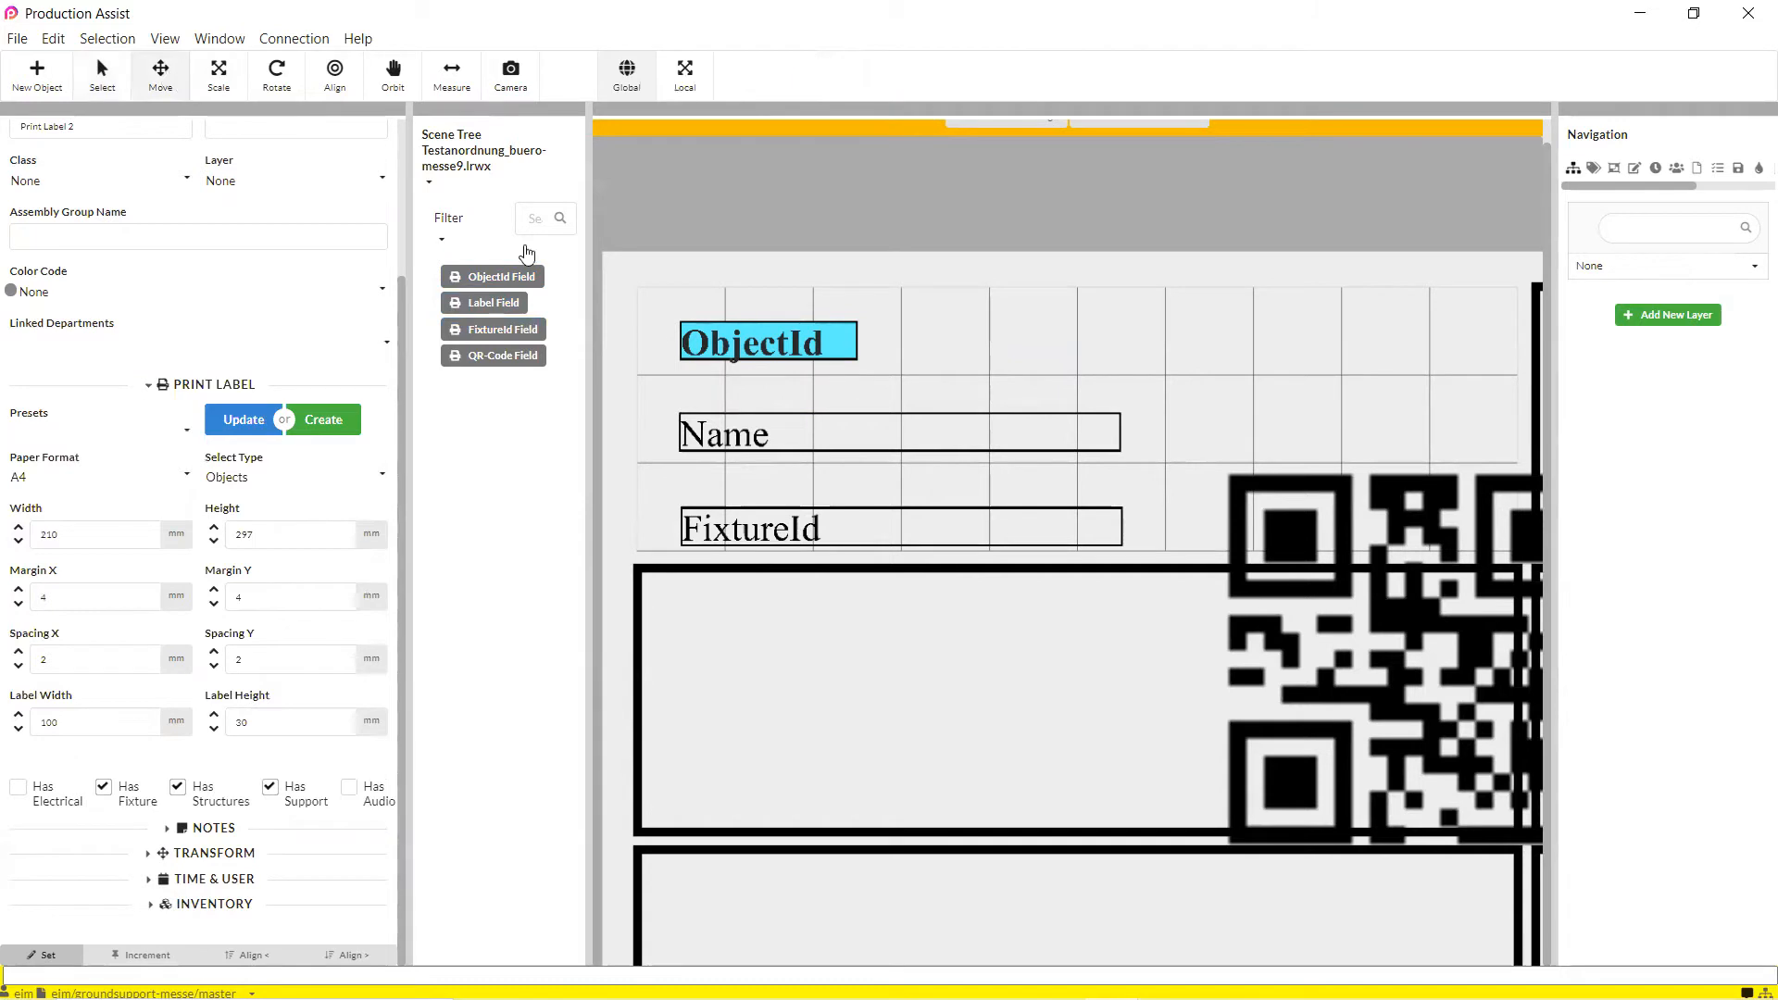
click(801, 415)
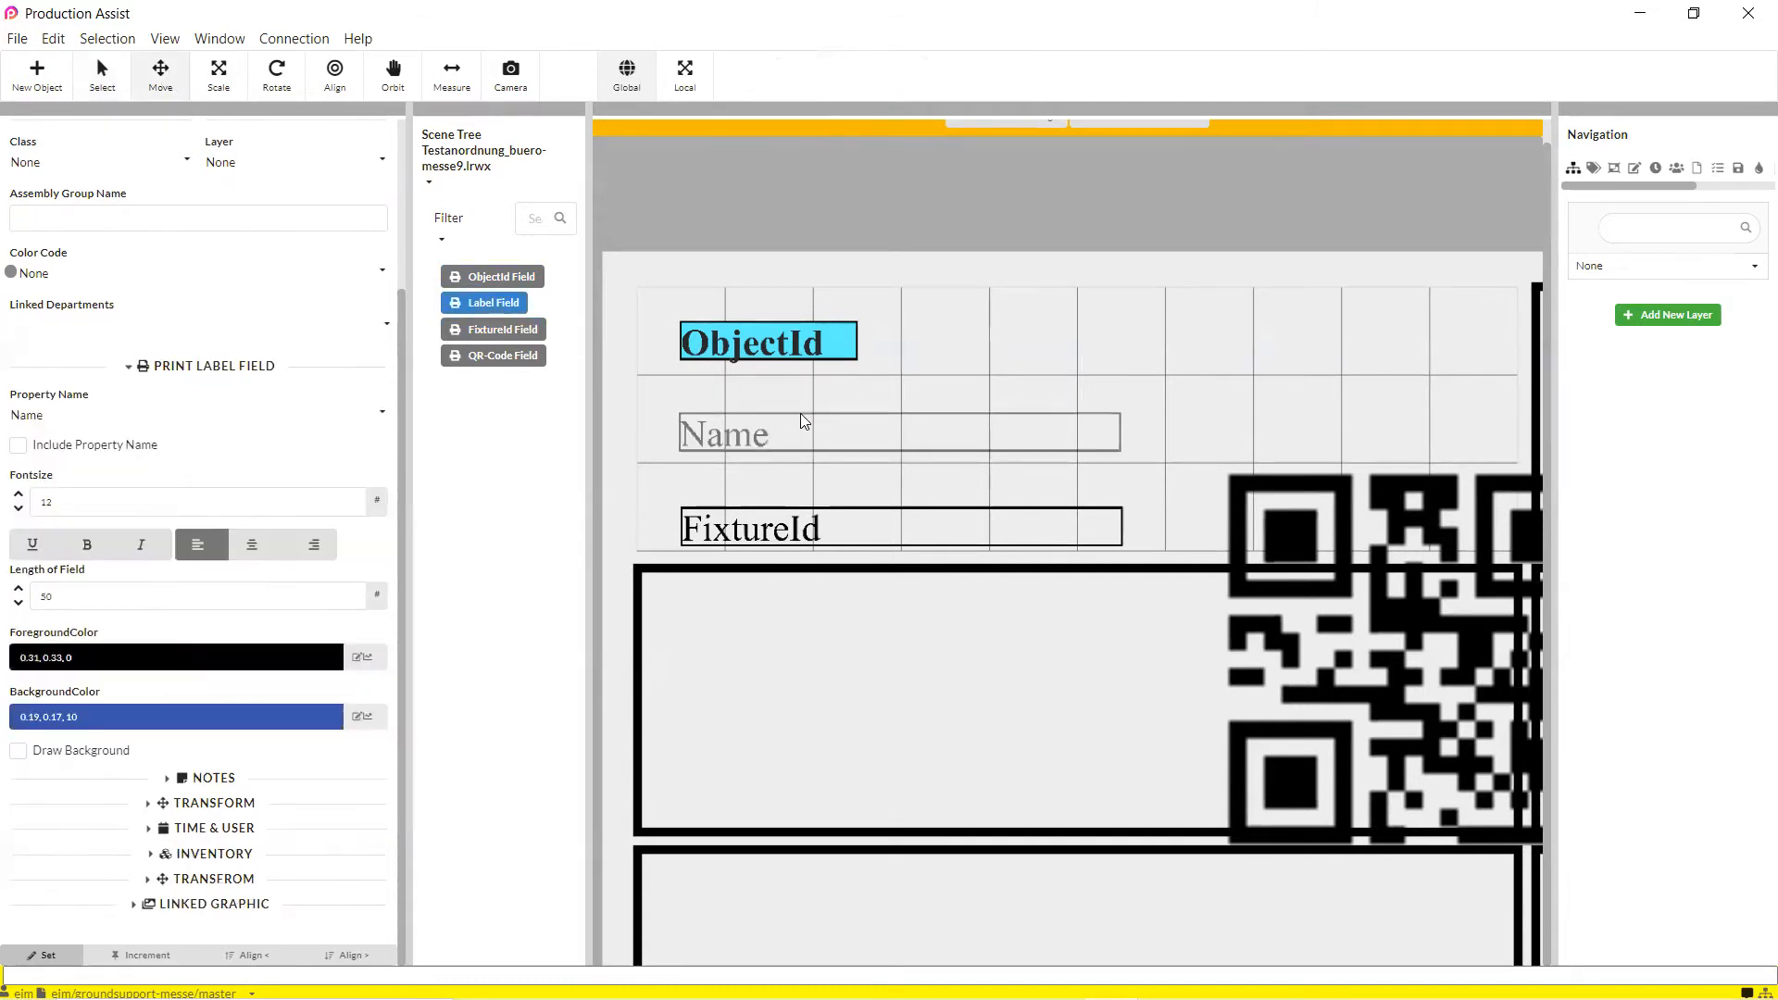
drag(801, 413, 802, 381)
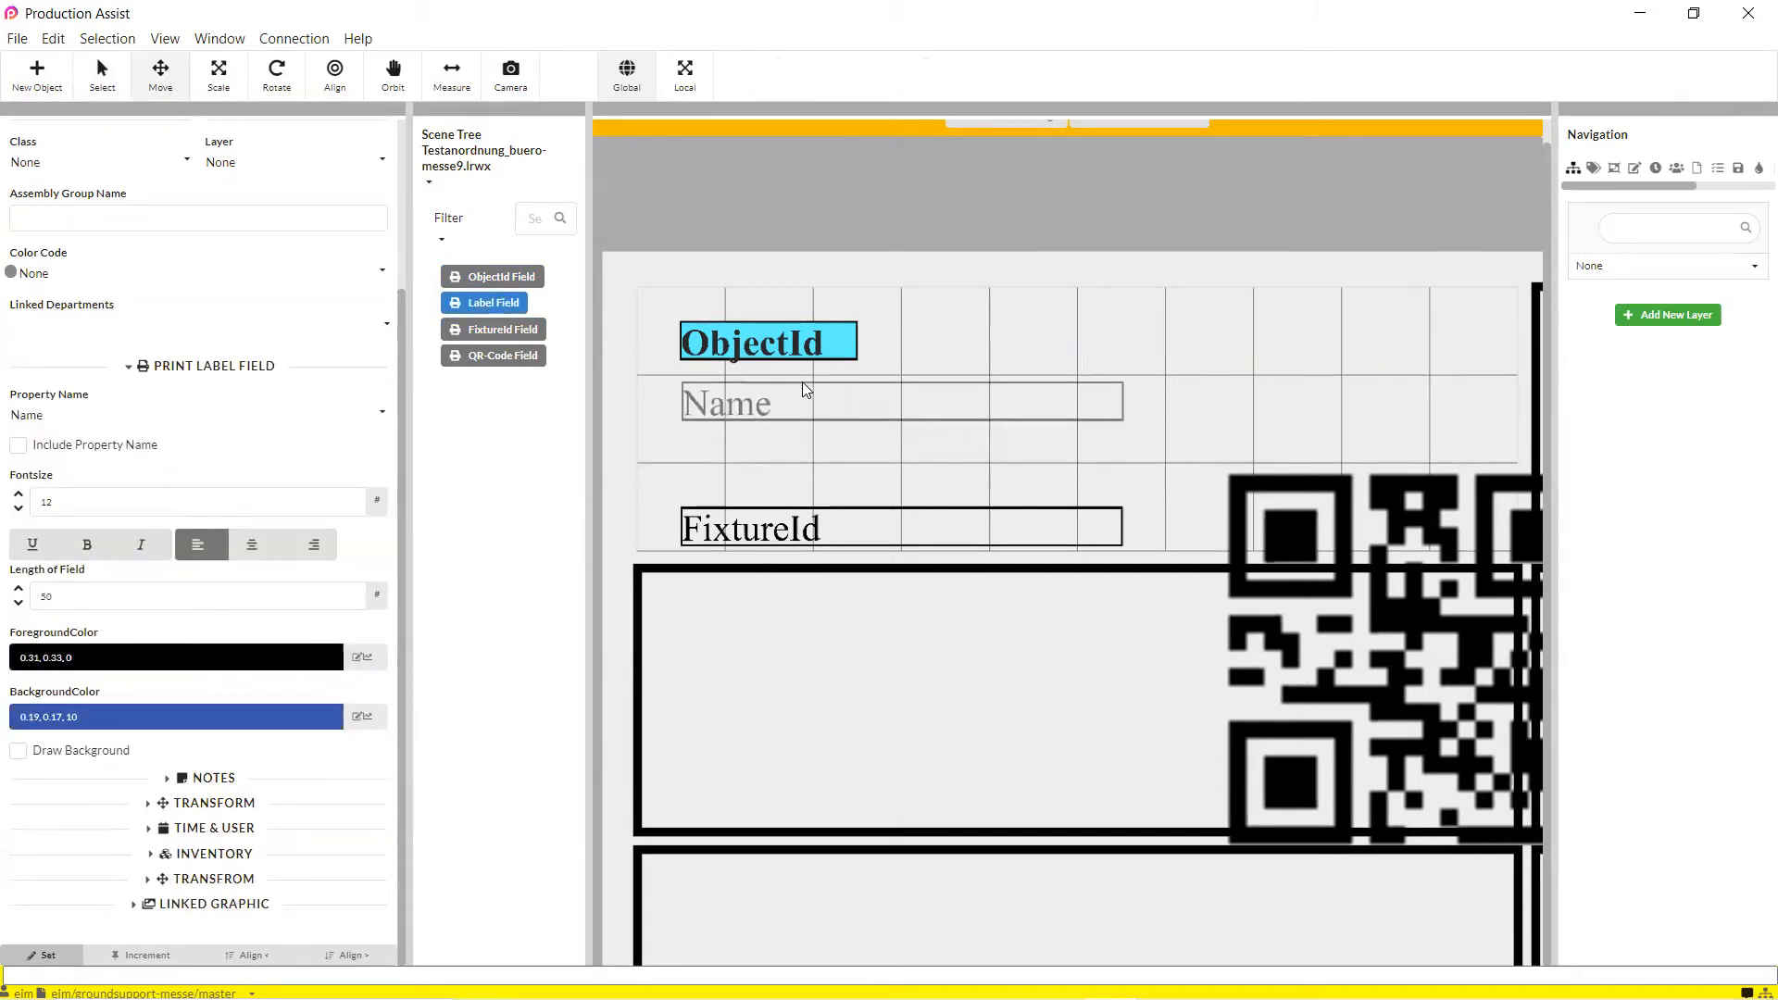
click(817, 519)
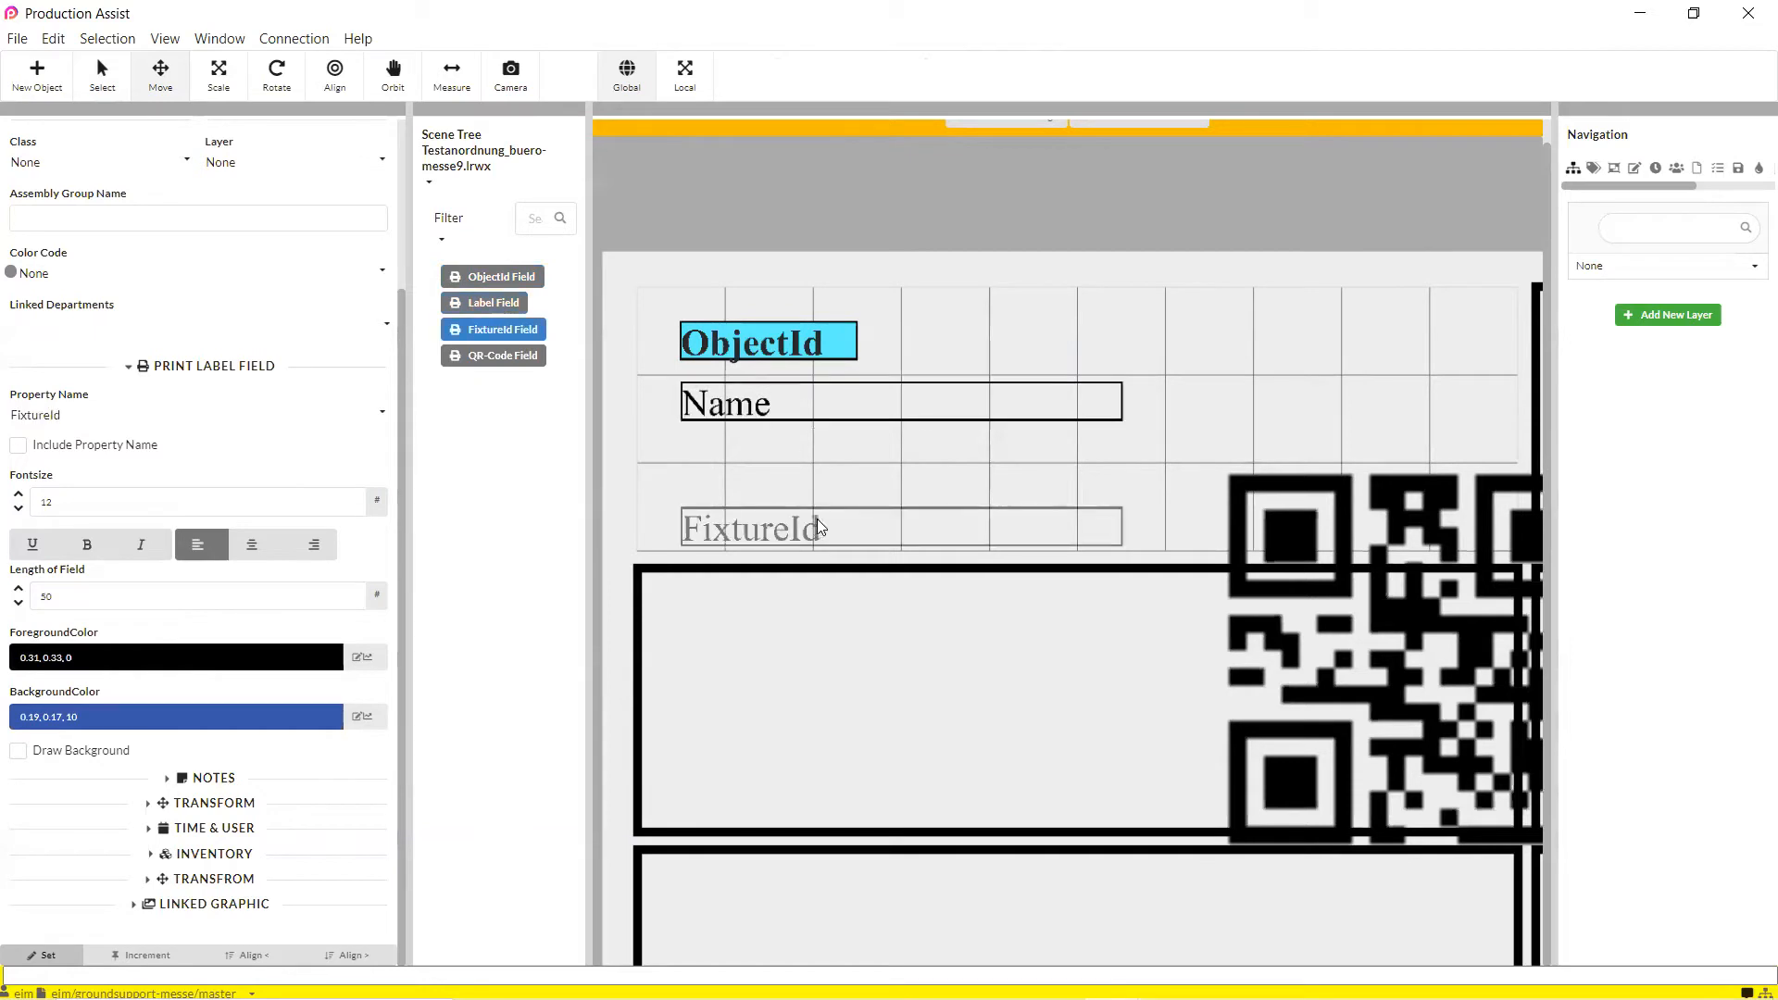
drag(824, 516, 828, 450)
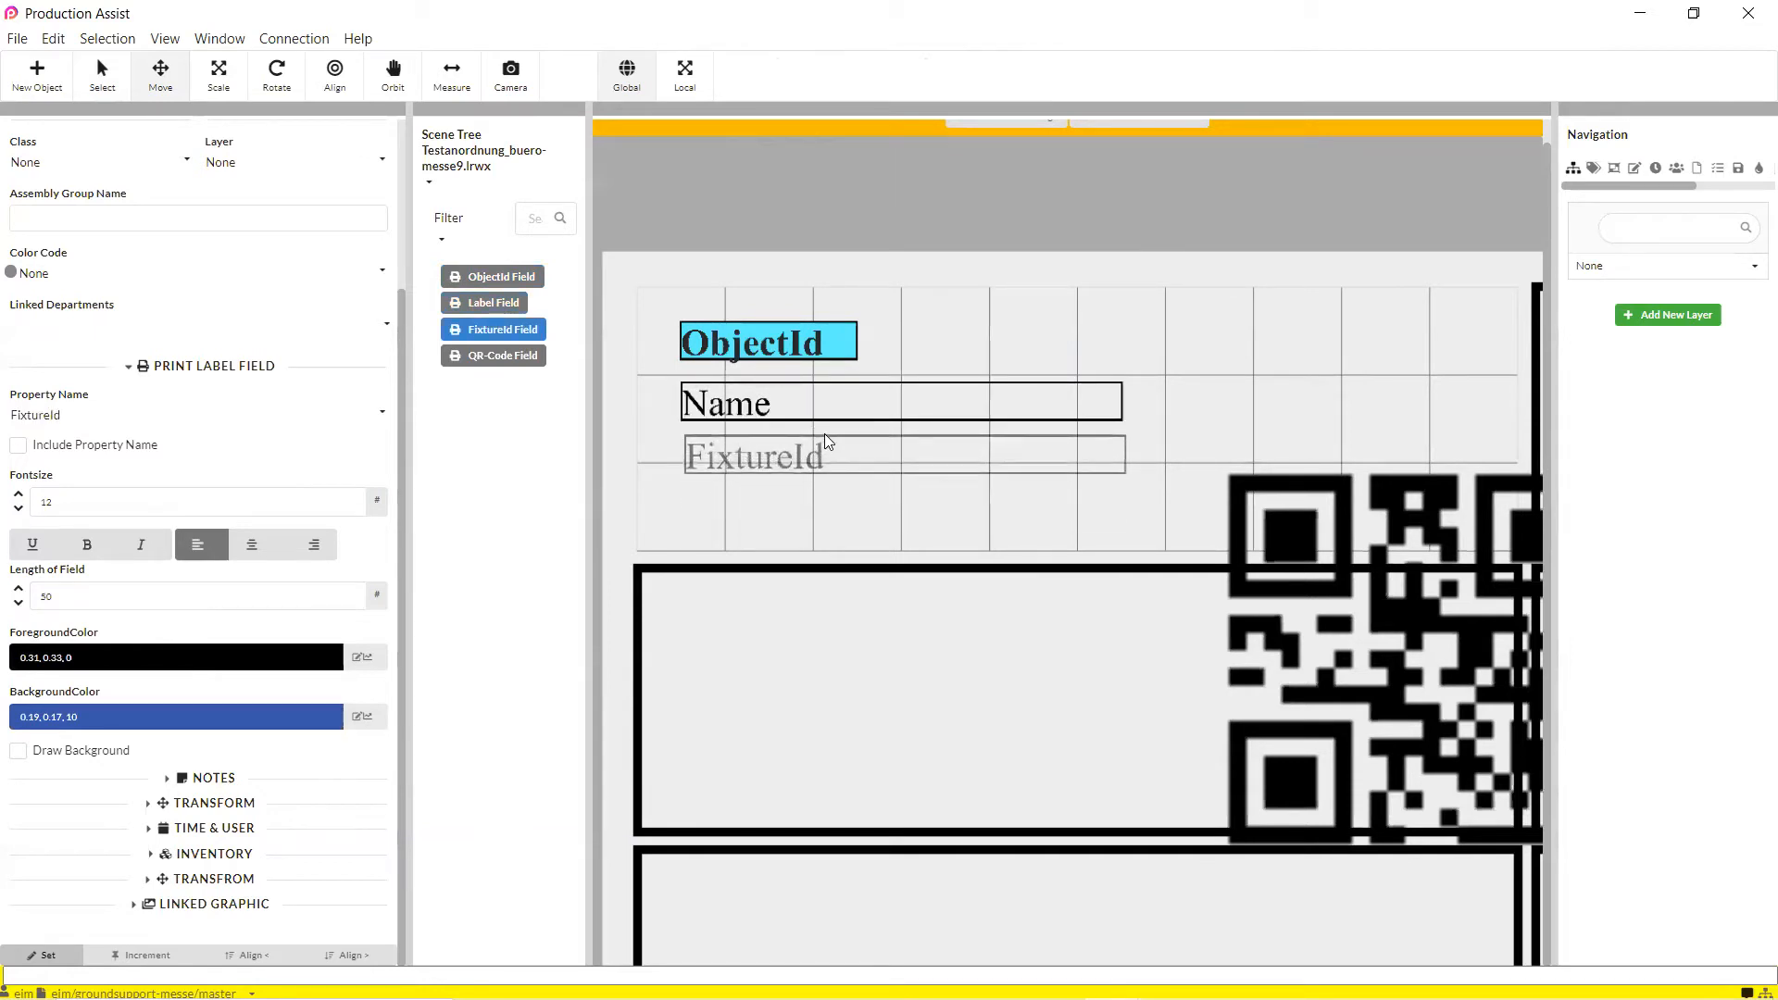
drag(827, 441, 824, 441)
- Set the QR-Code field's length to 25 and move the code to the right end of the first label
drag(1336, 524, 1249, 334)
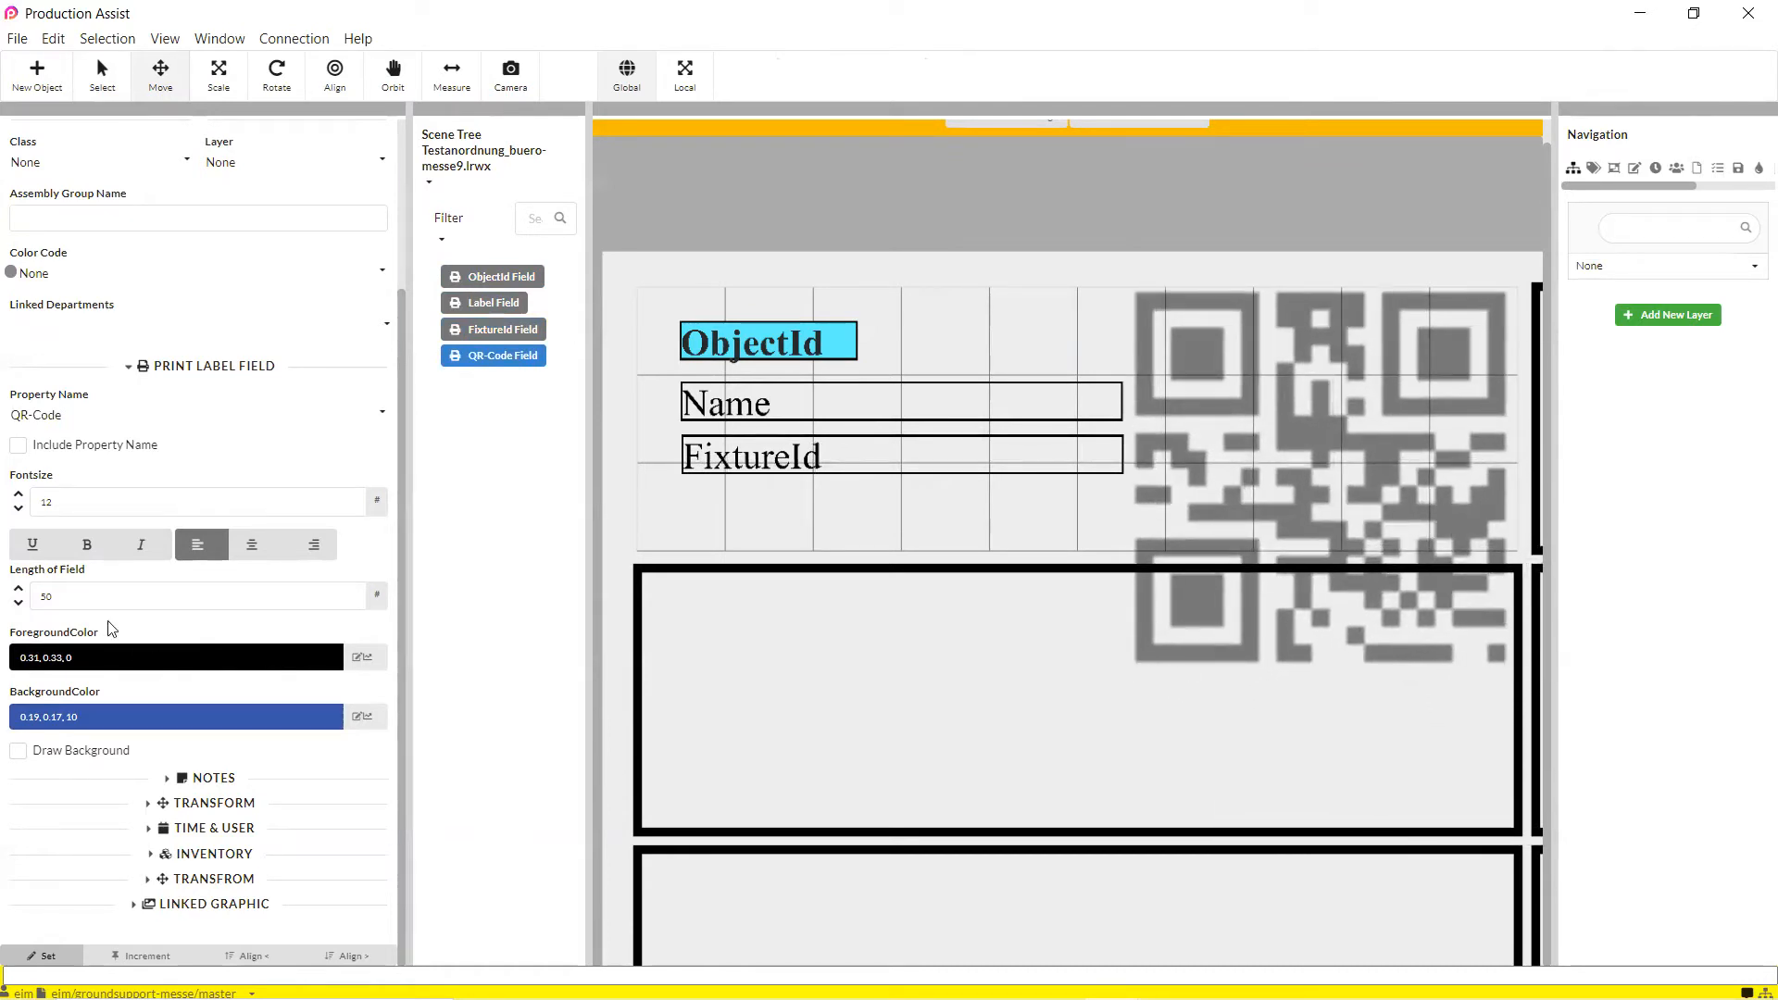
drag(91, 605, 26, 607)
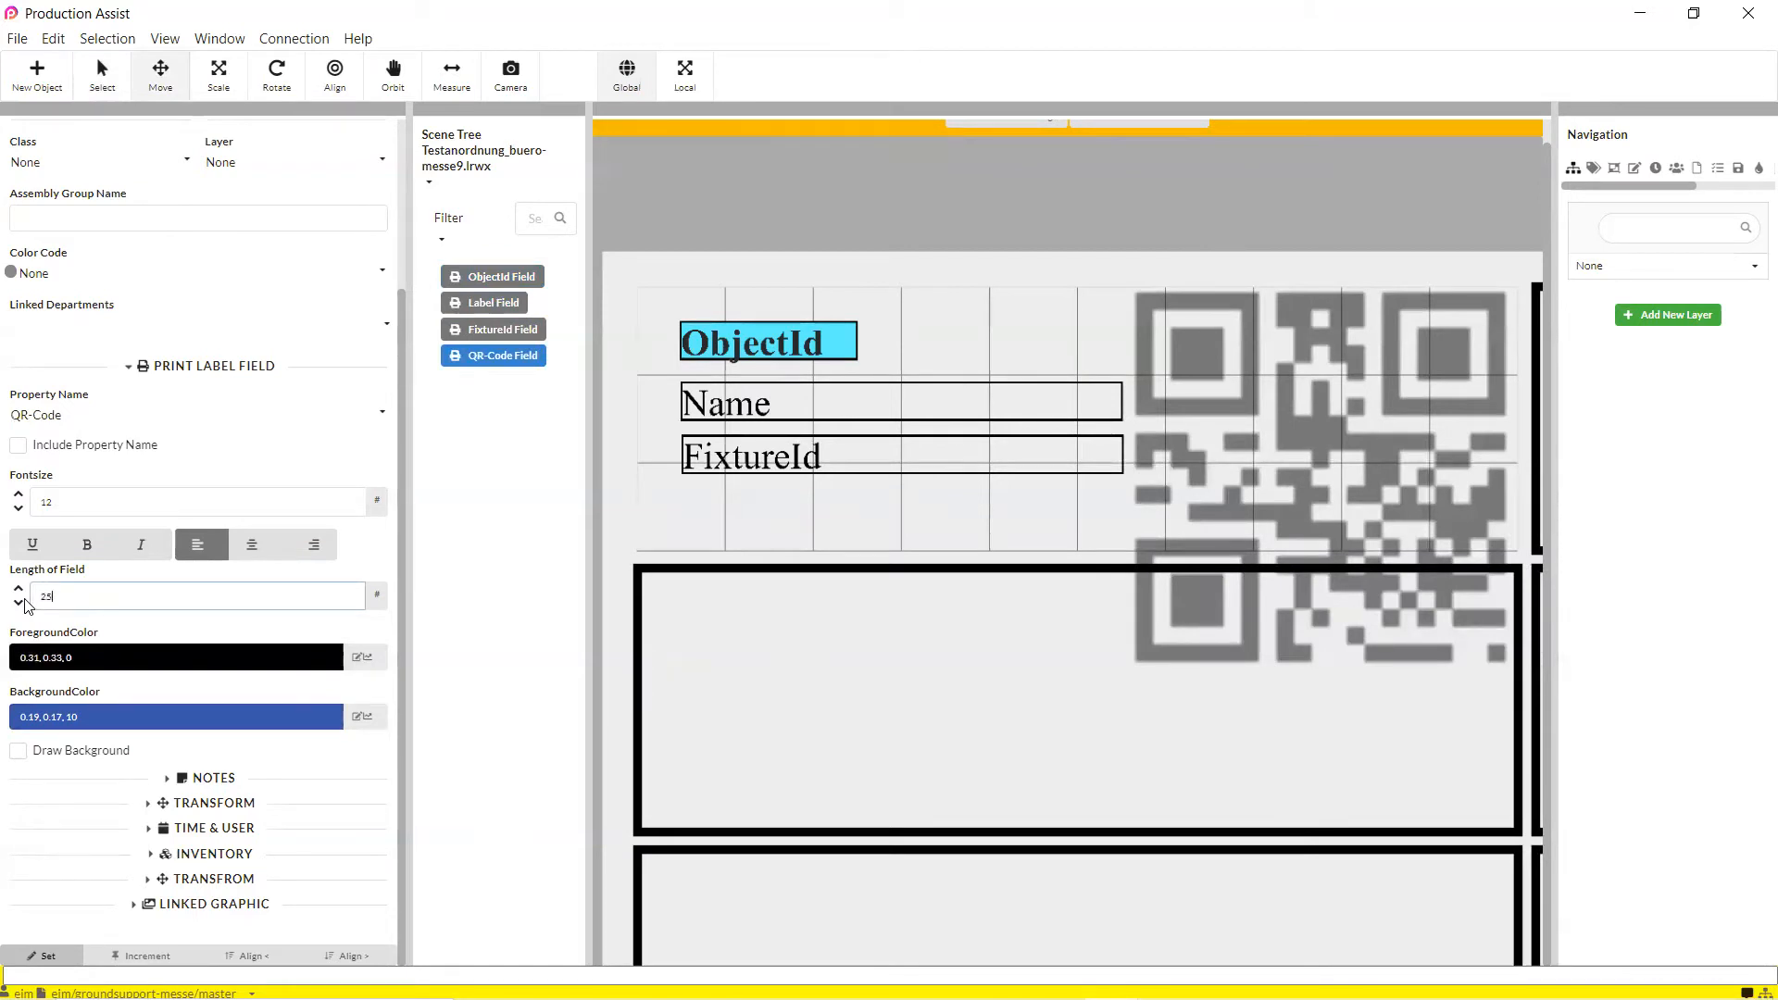
key(Return)
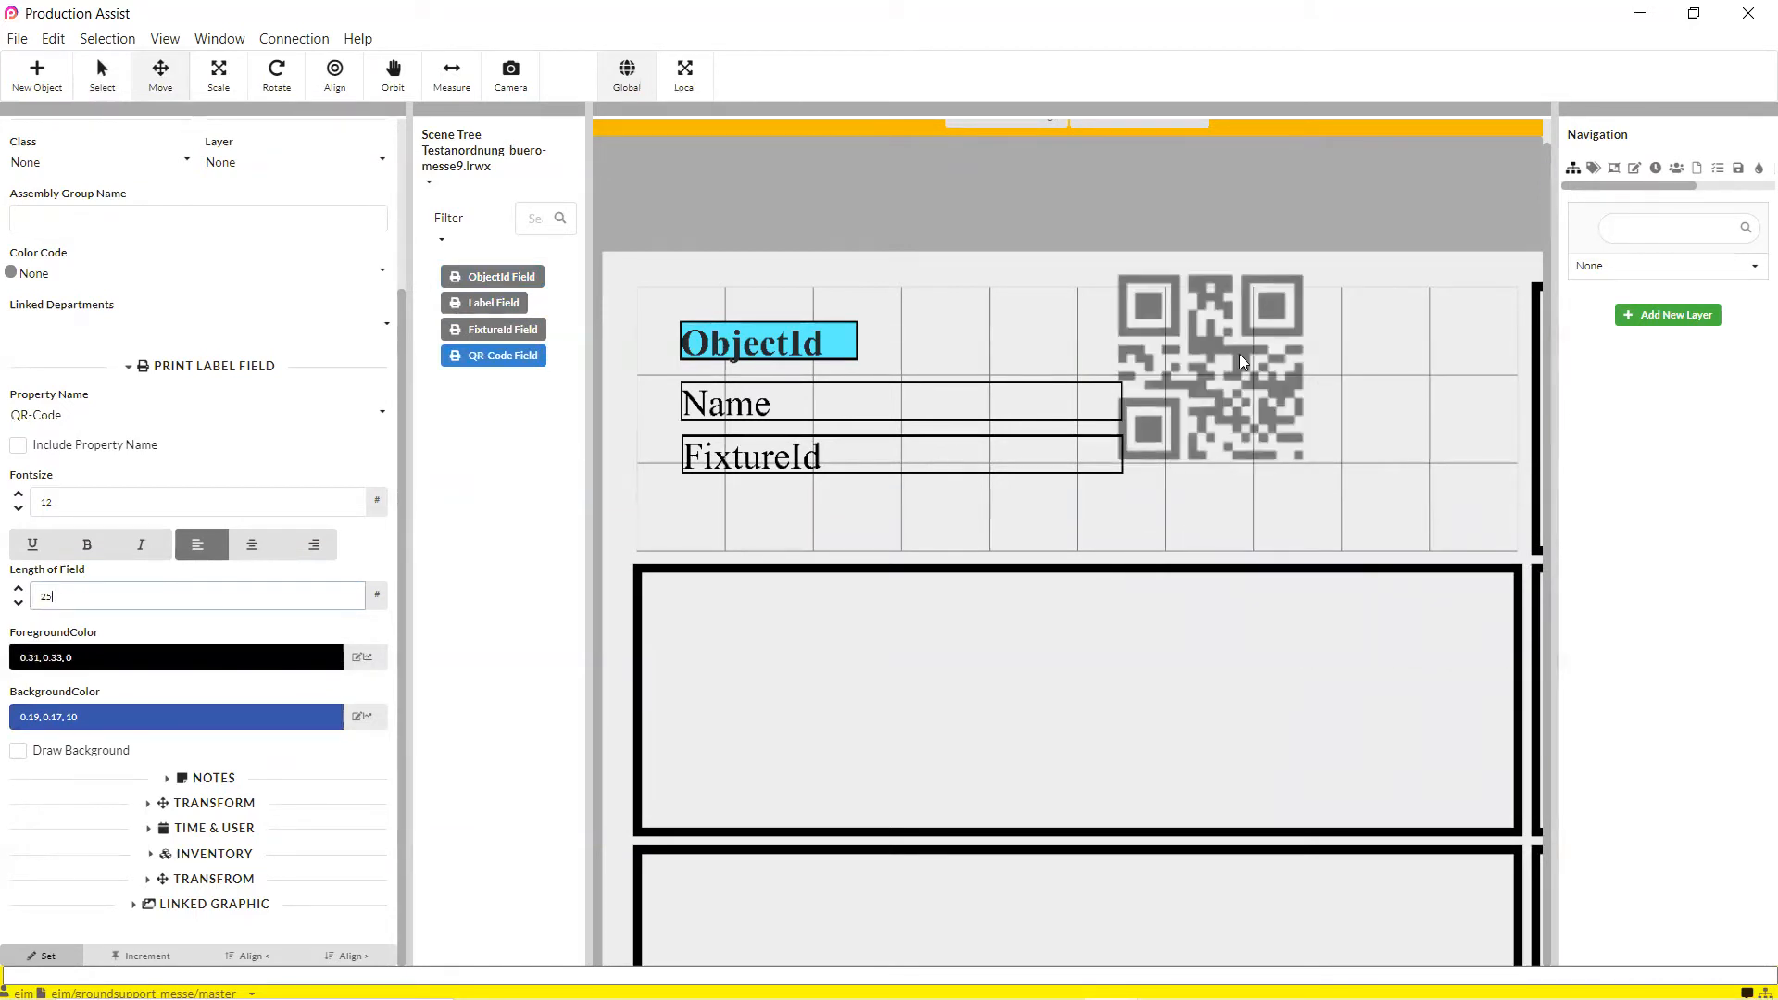
drag(1169, 337, 1369, 359)
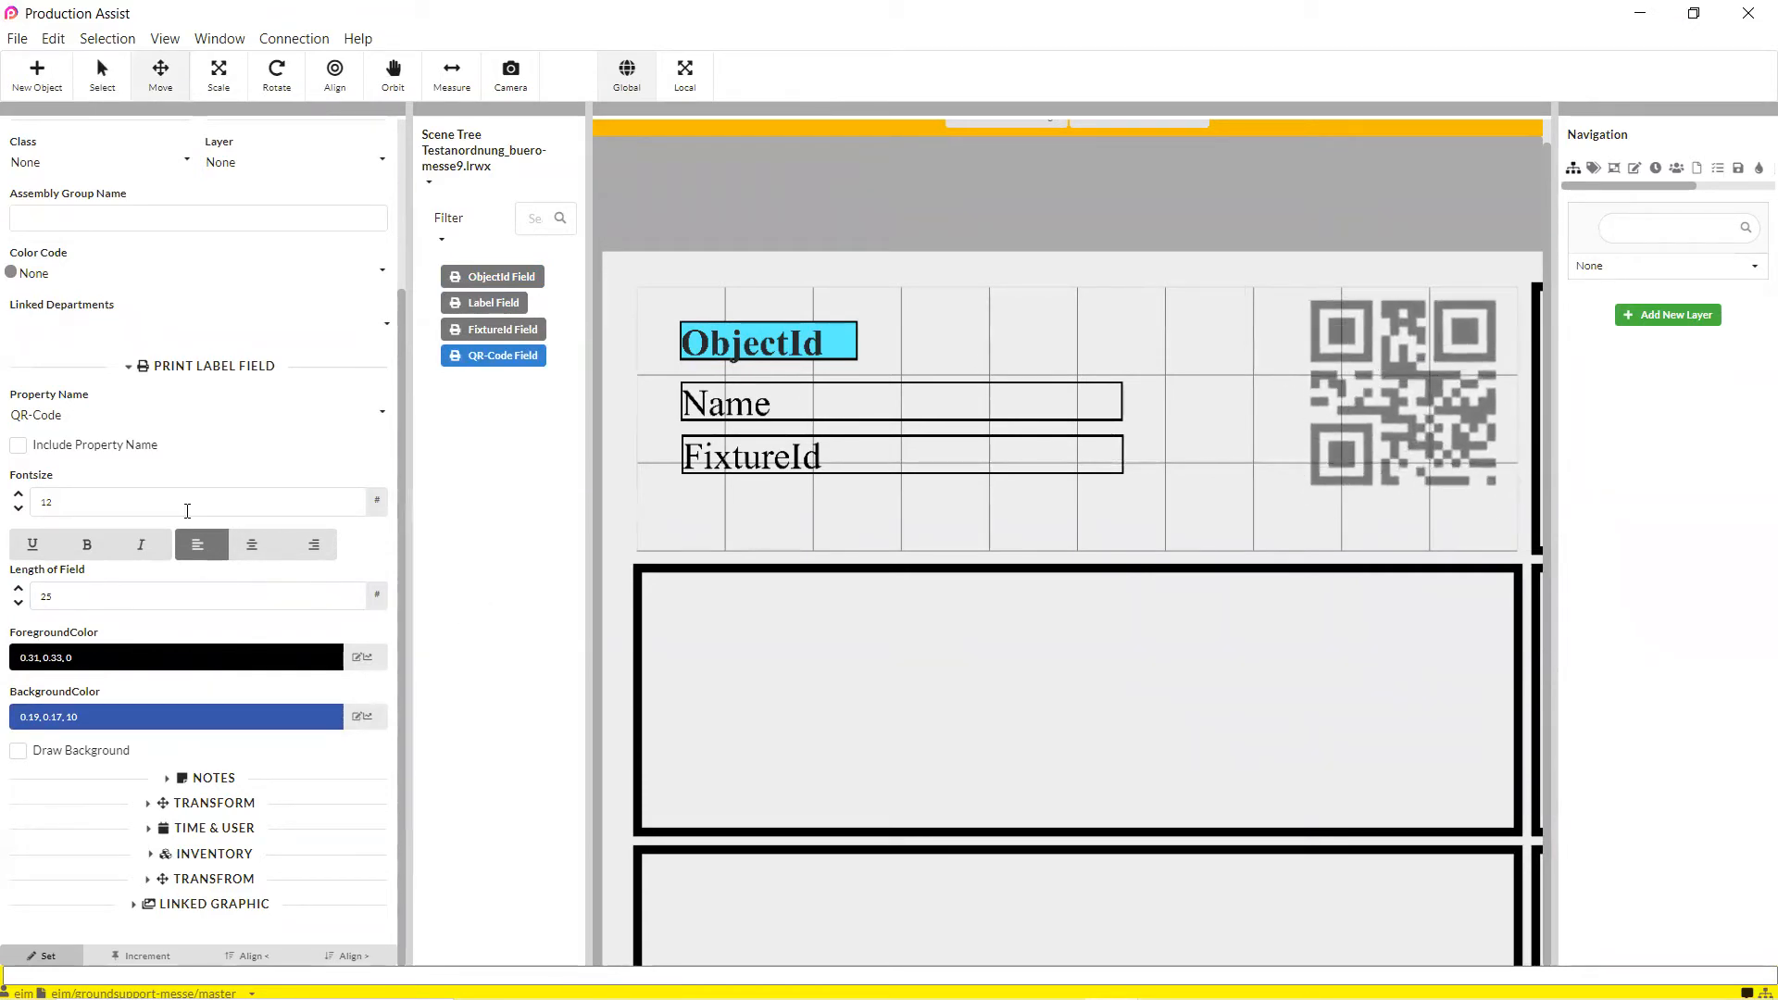
drag(113, 591, 7, 601)
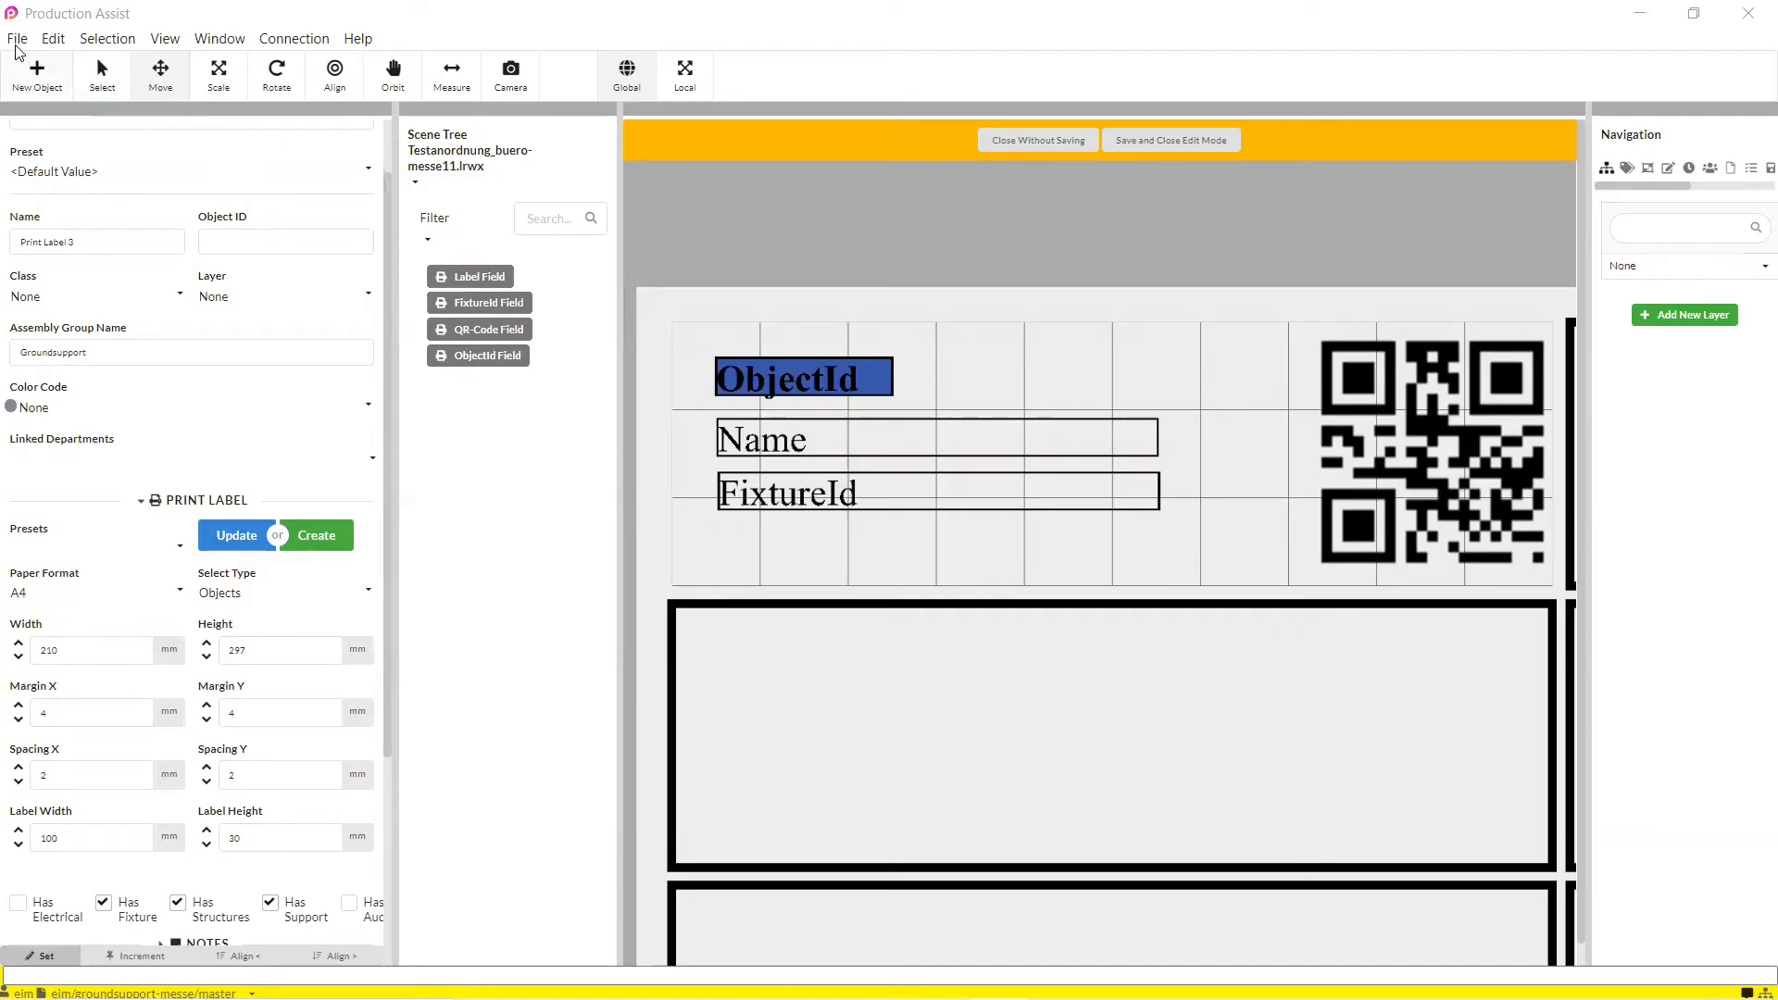
- Import the image Logo_mit Schweif_jpg from the Videos folder
click(18, 41)
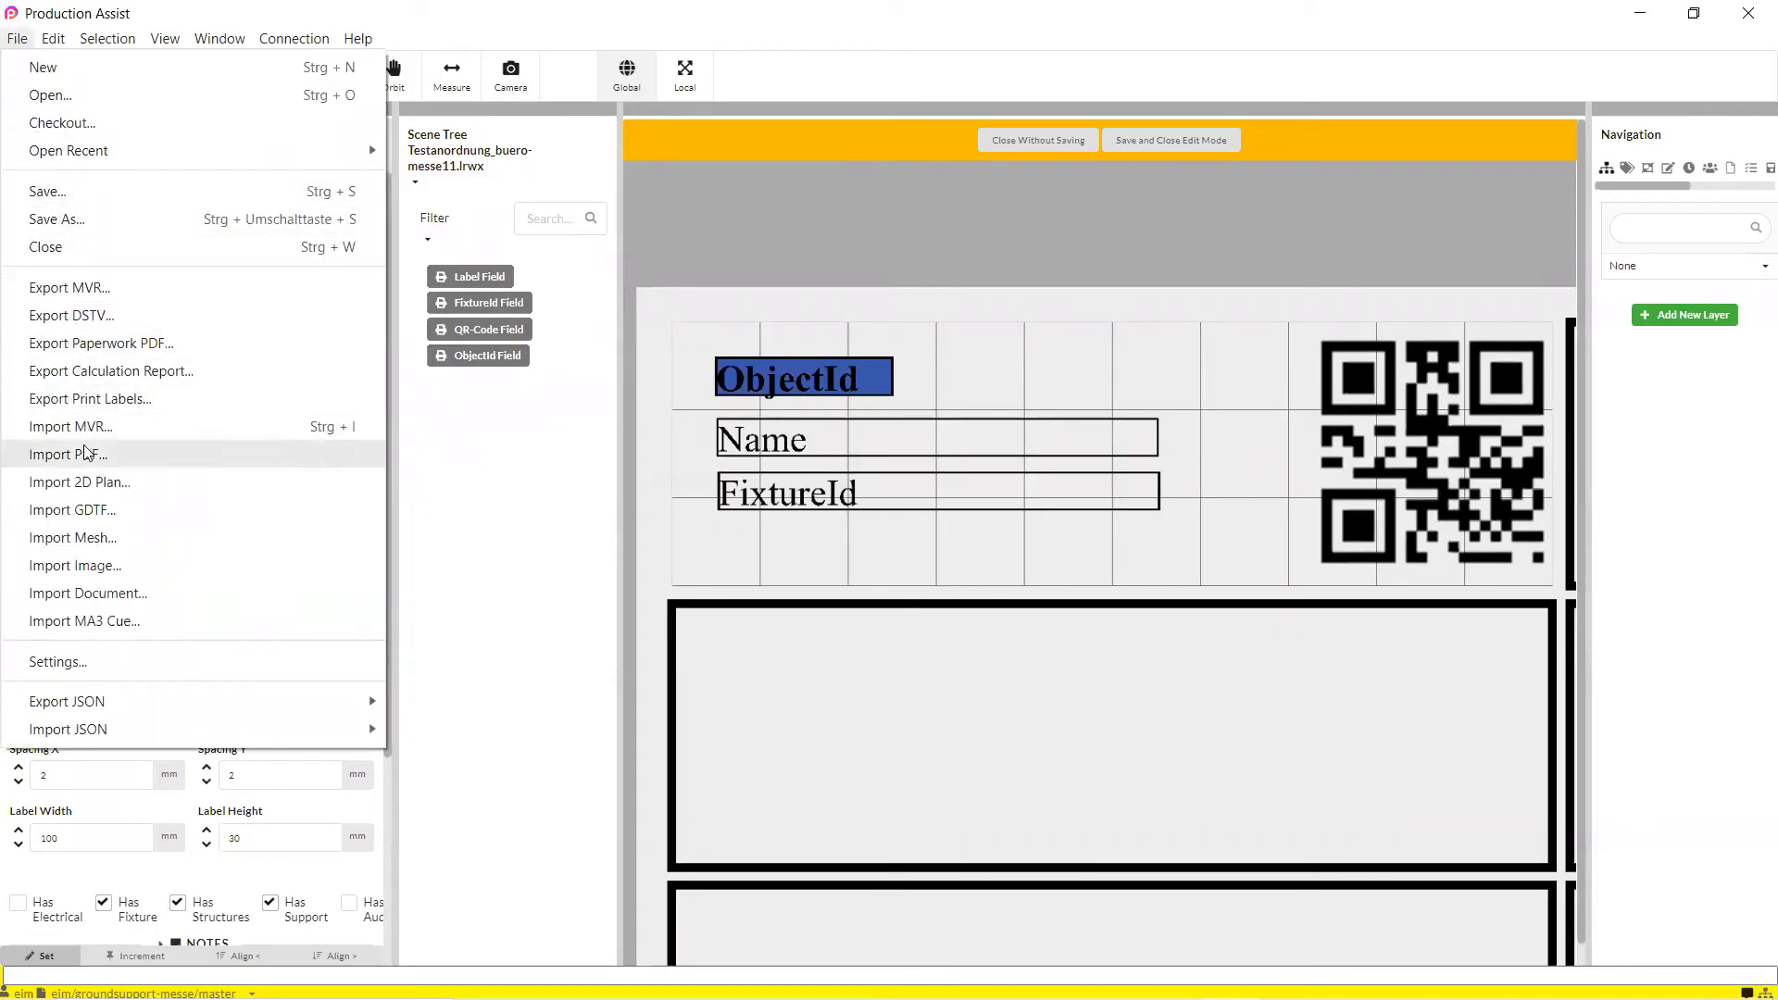
click(93, 566)
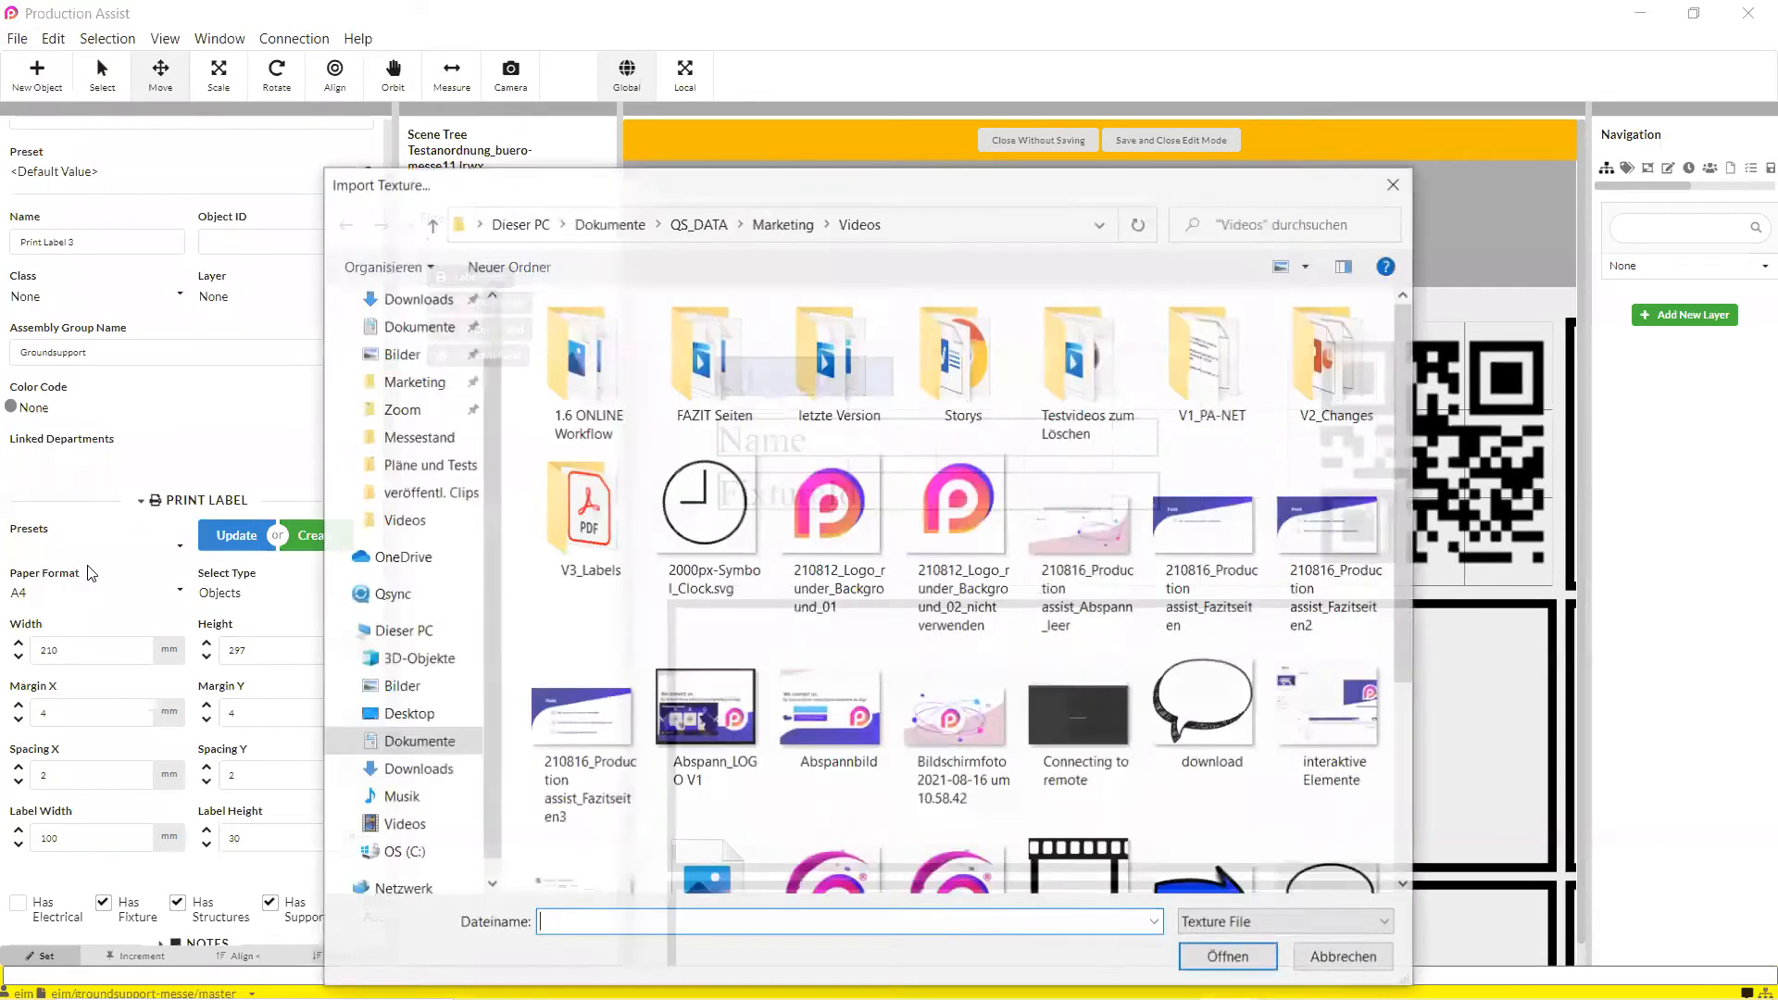
scroll(834, 713, down, 3)
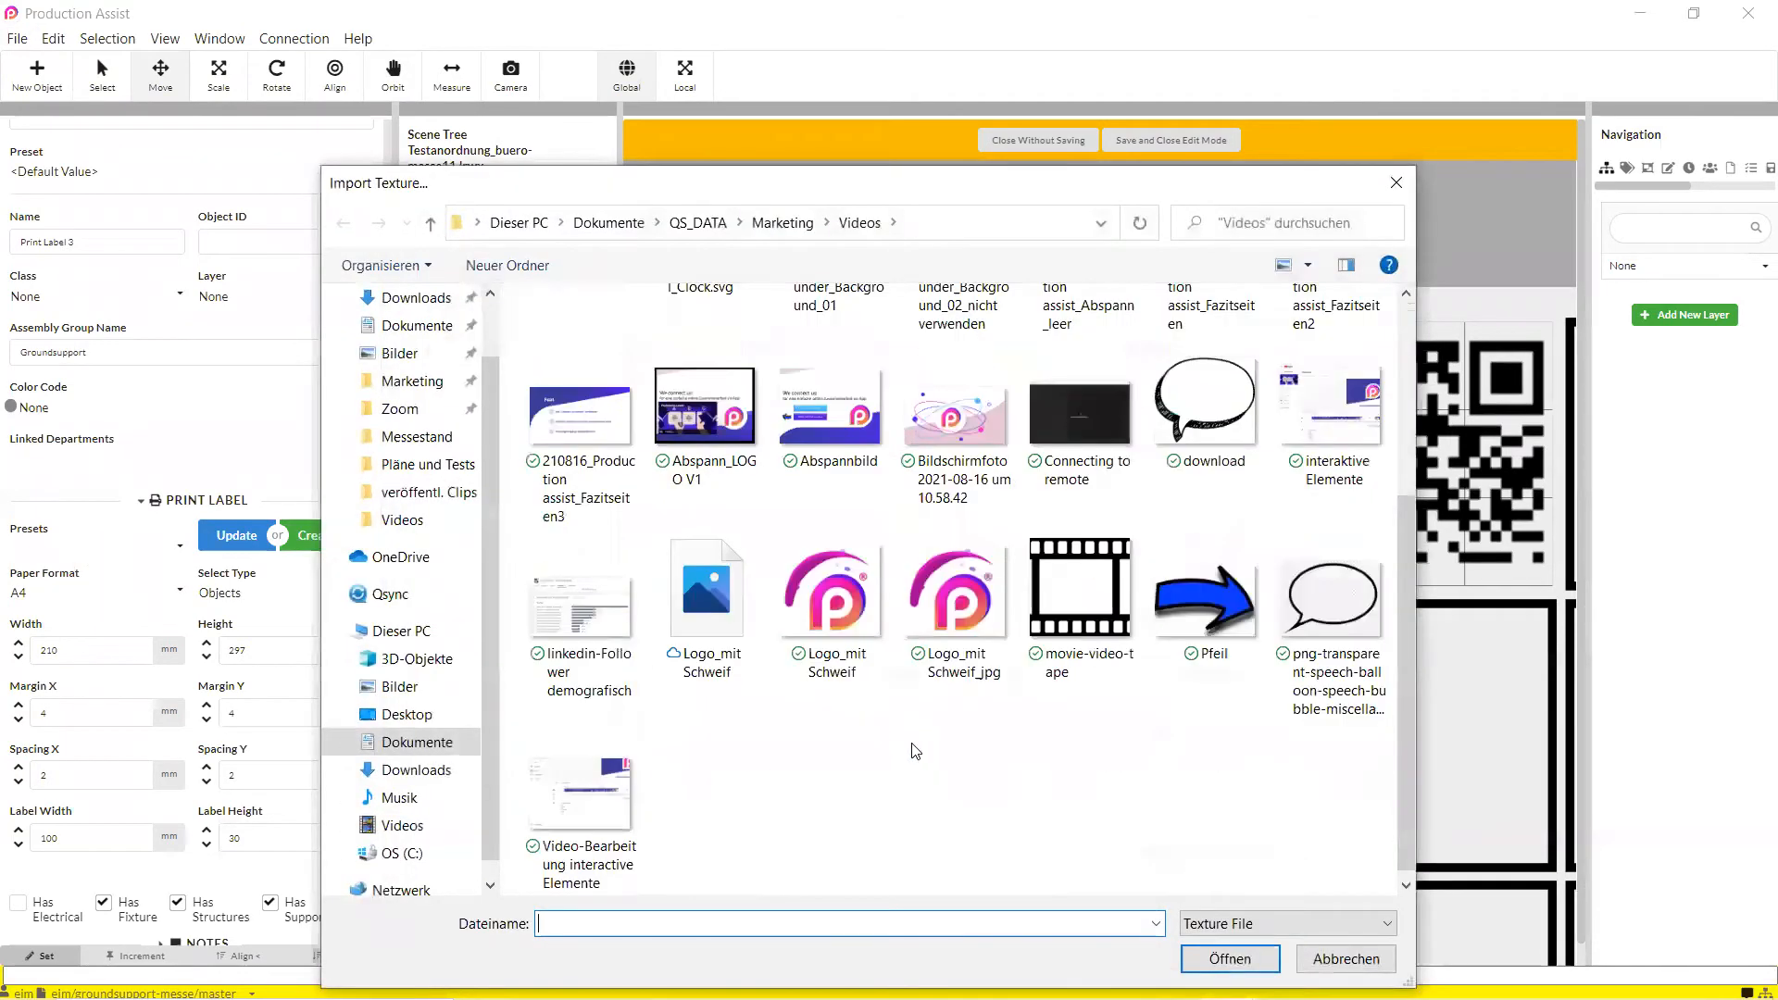
click(972, 624)
click(1226, 964)
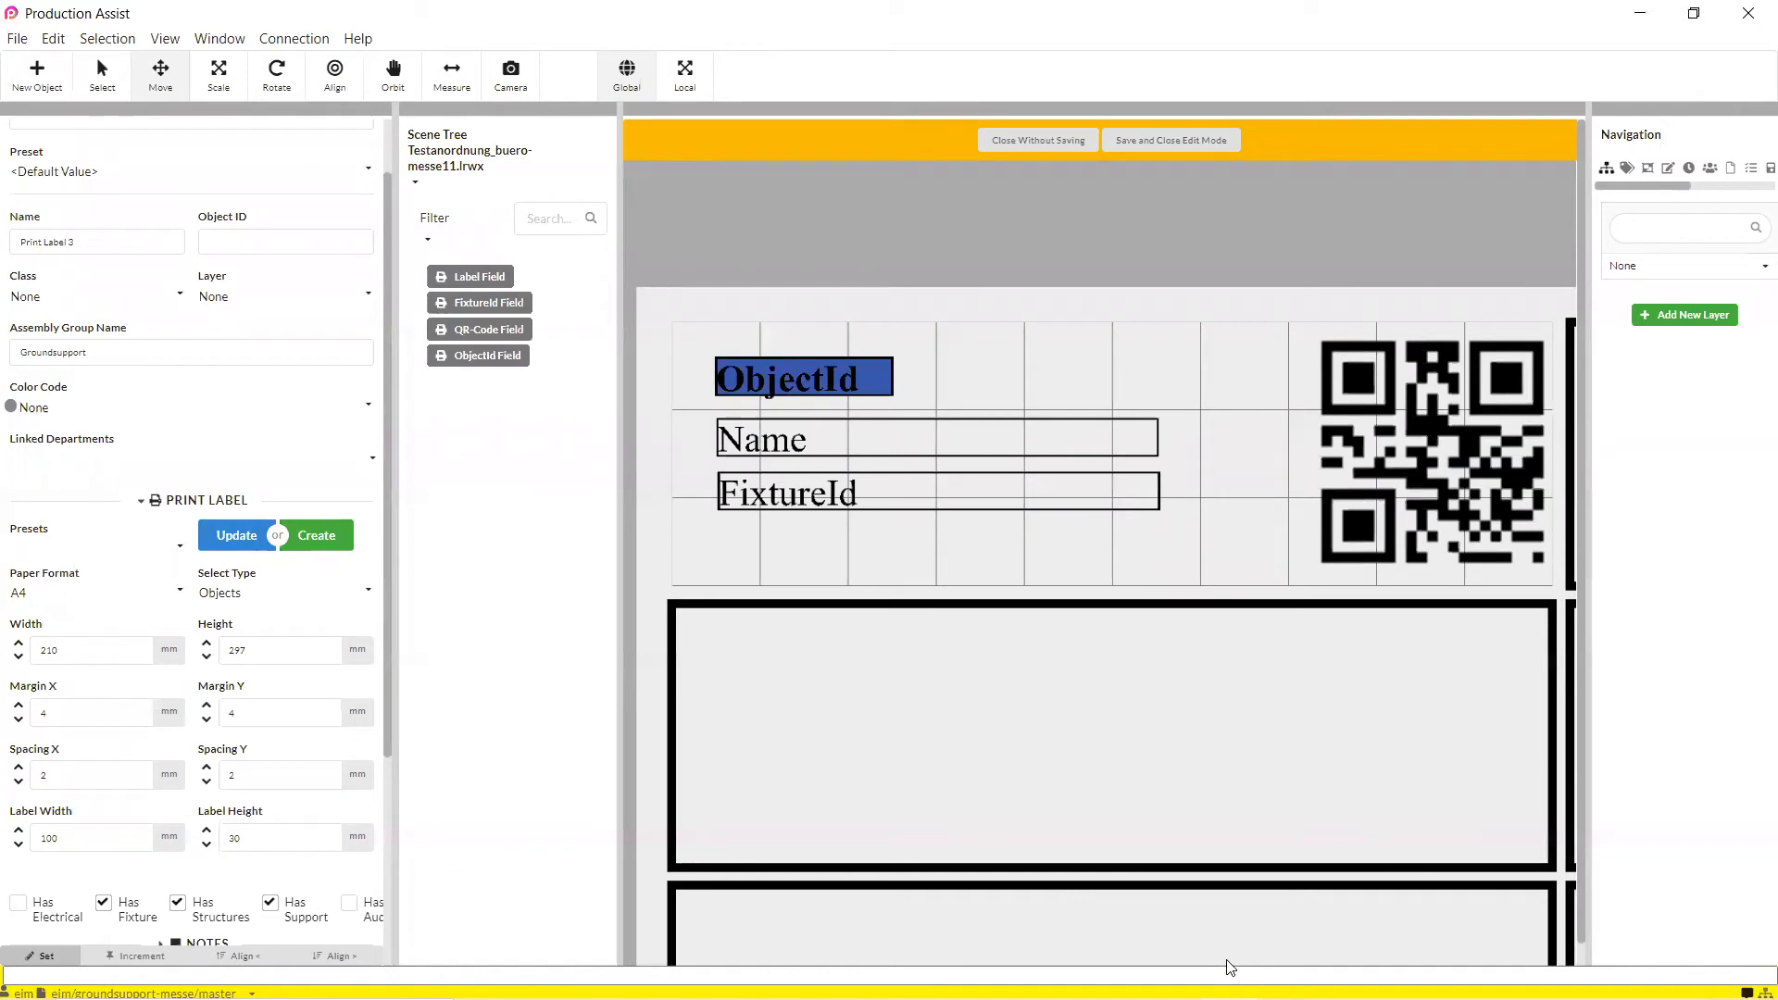
- Delete the ObjectId field and place a new assembly group in its spot above the Name field
key(Delete)
click(41, 76)
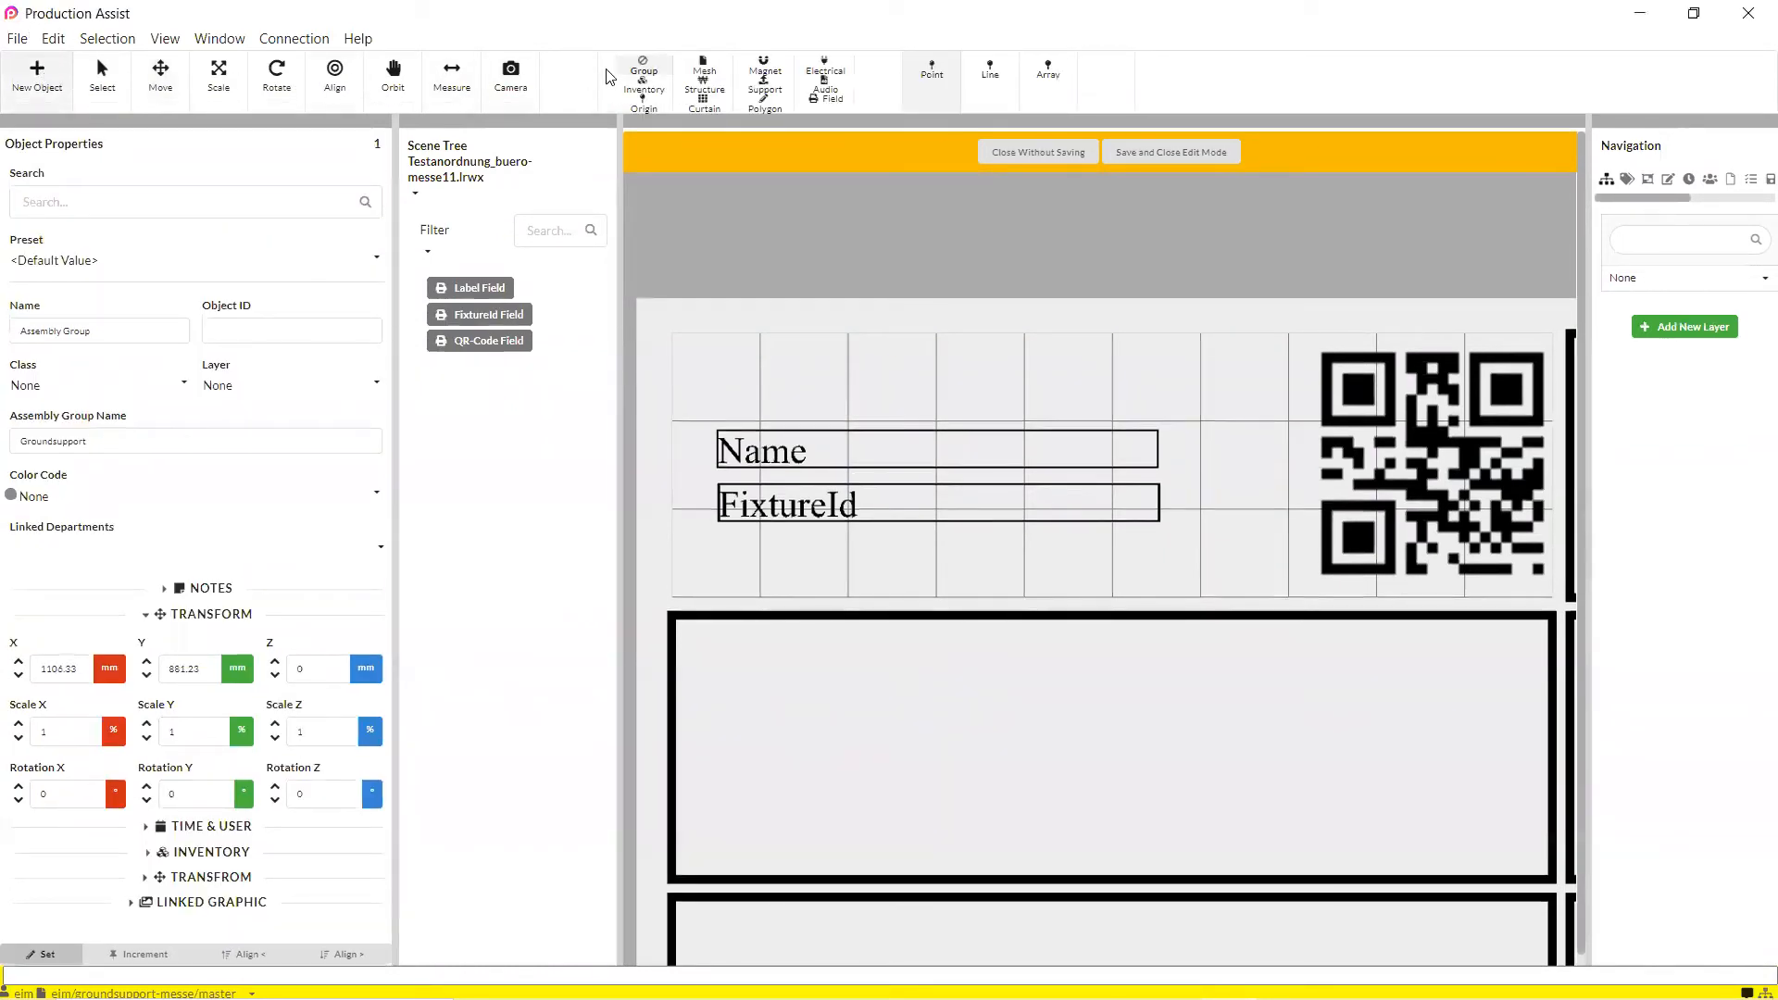
click(637, 75)
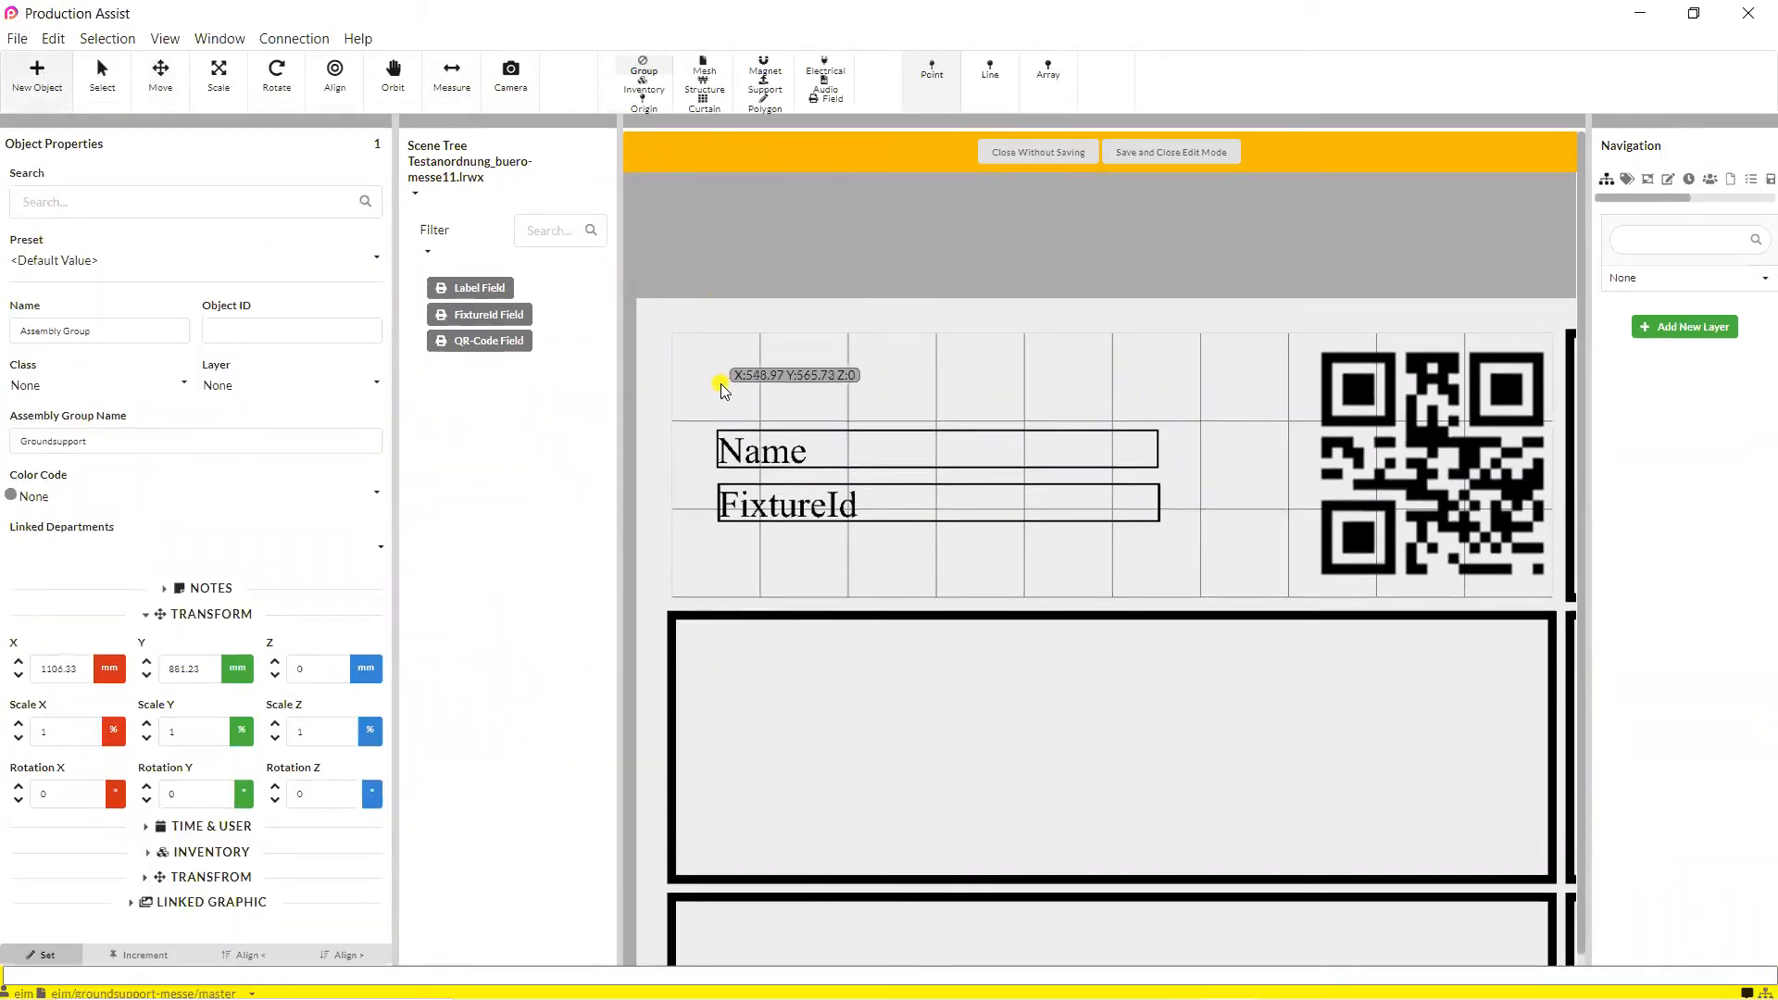
click(721, 384)
click(479, 370)
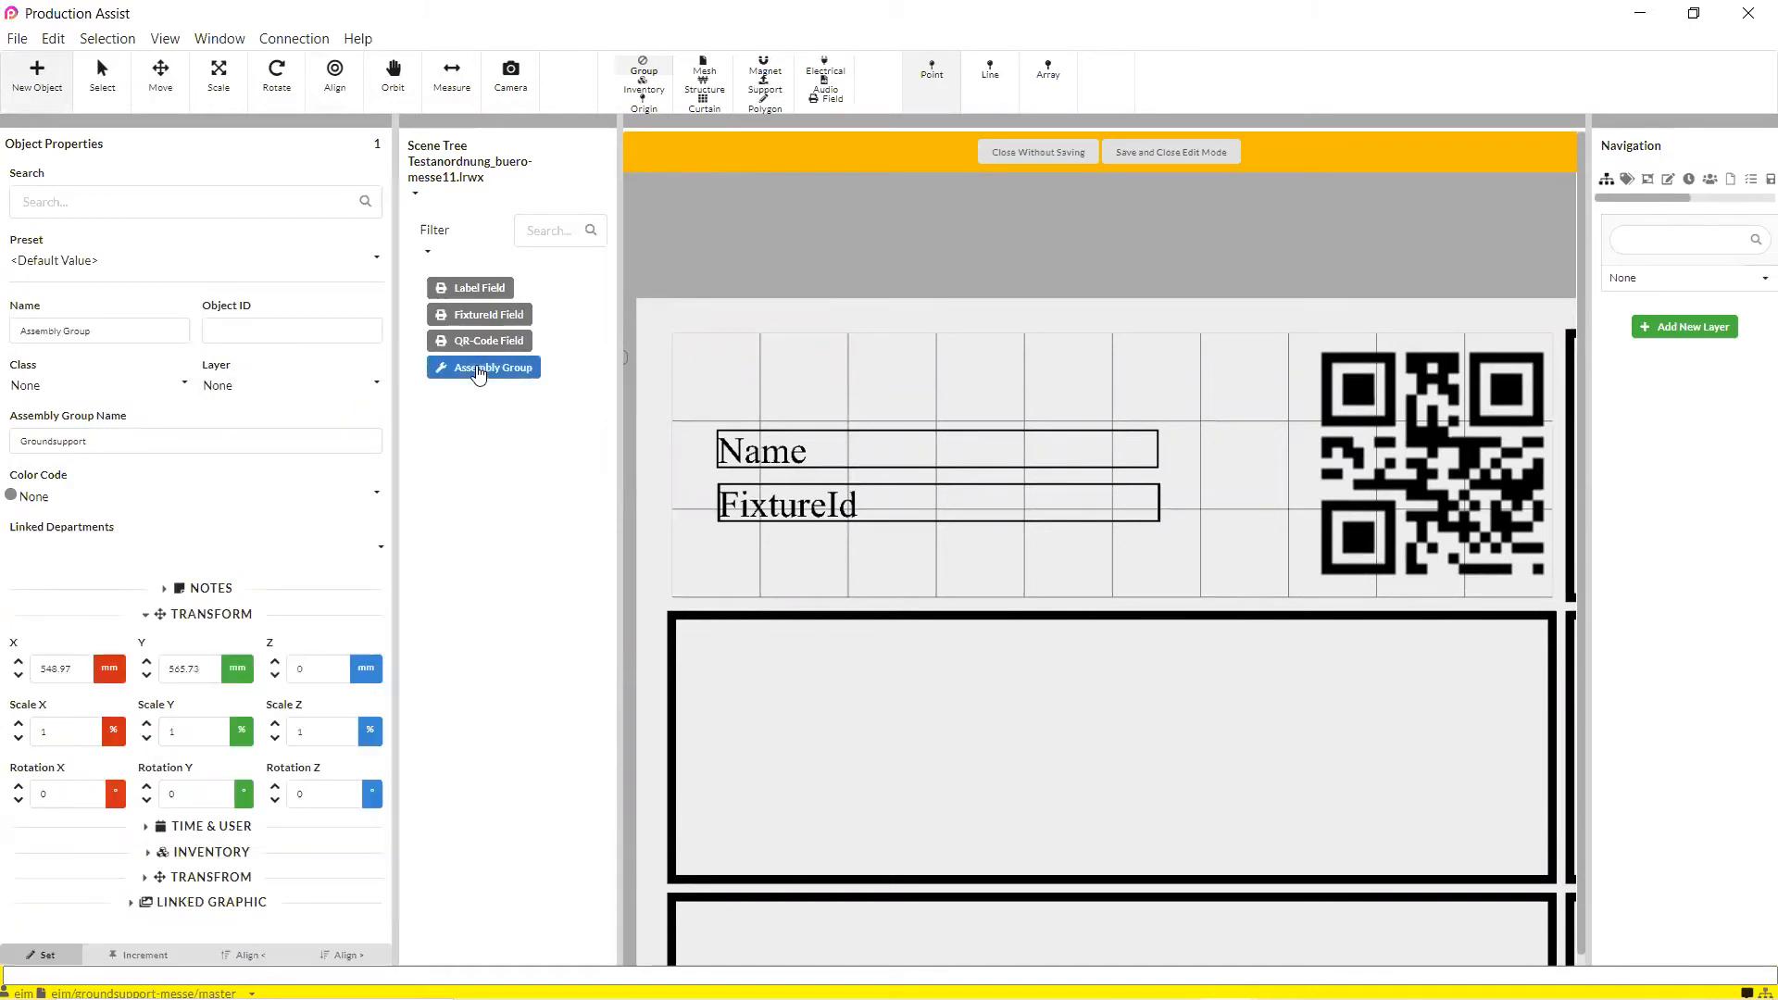
- Link the image Logo_mit Schweif_jpg.JPG to the new assembly group
click(263, 903)
scroll(248, 906, down, 1)
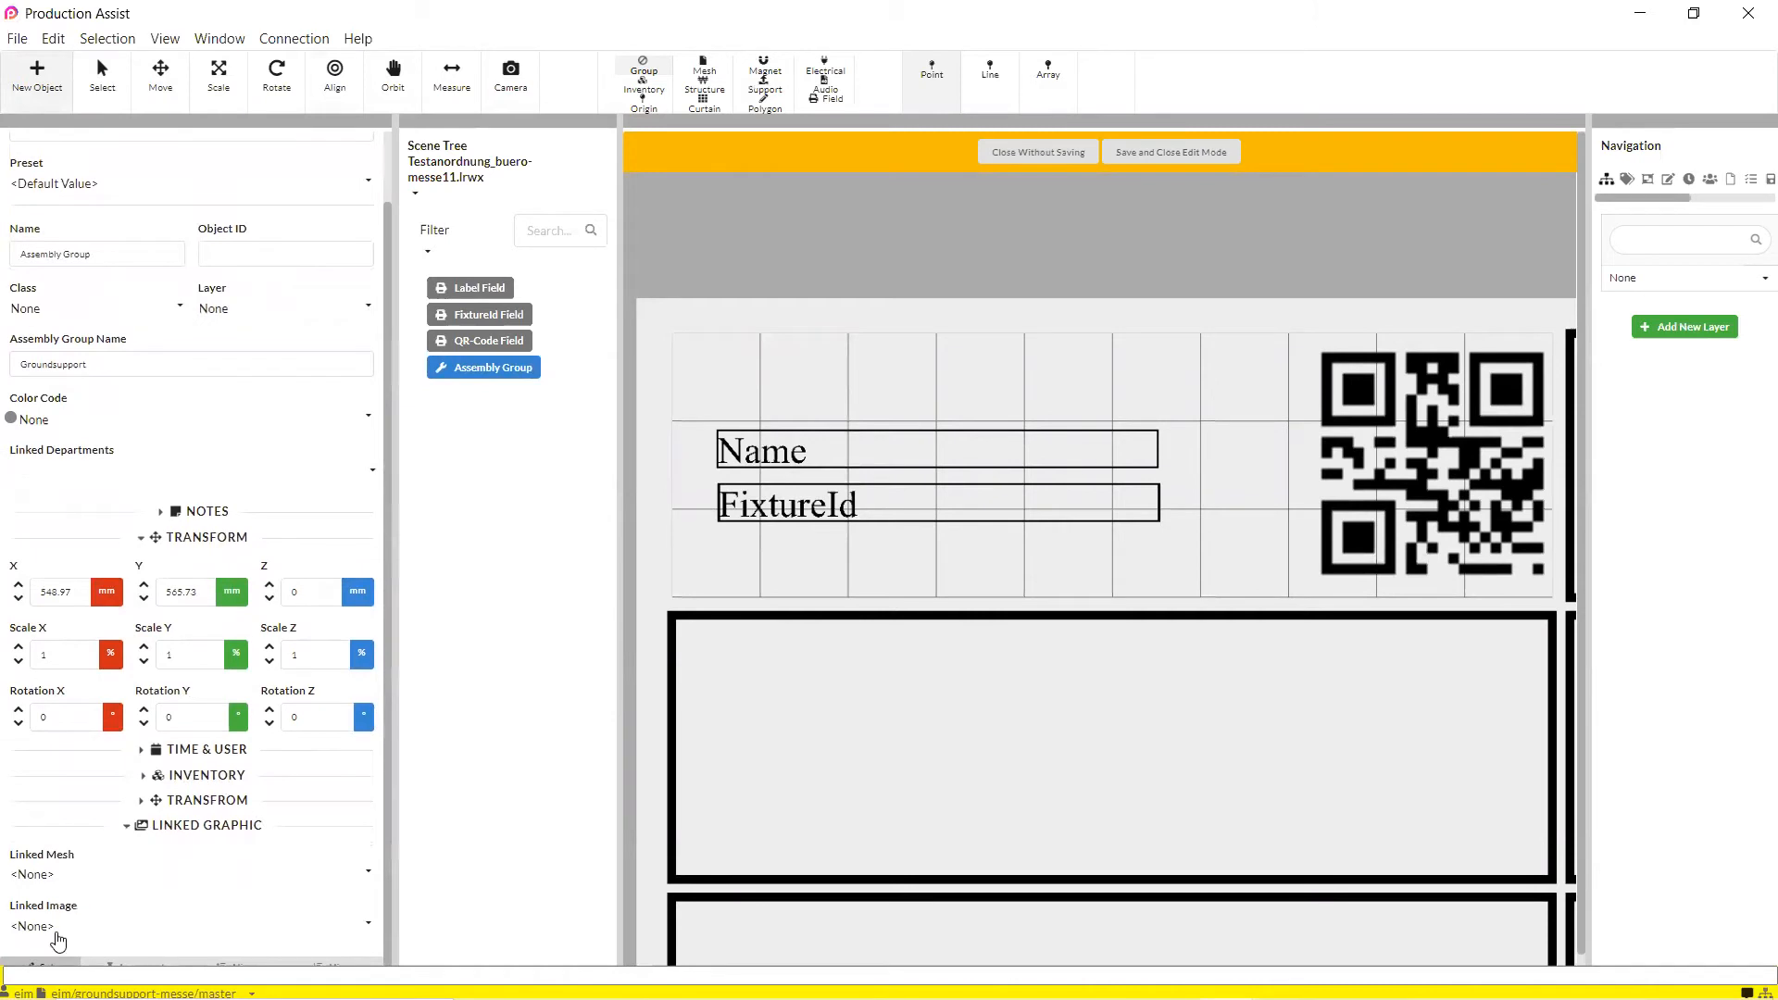
click(57, 929)
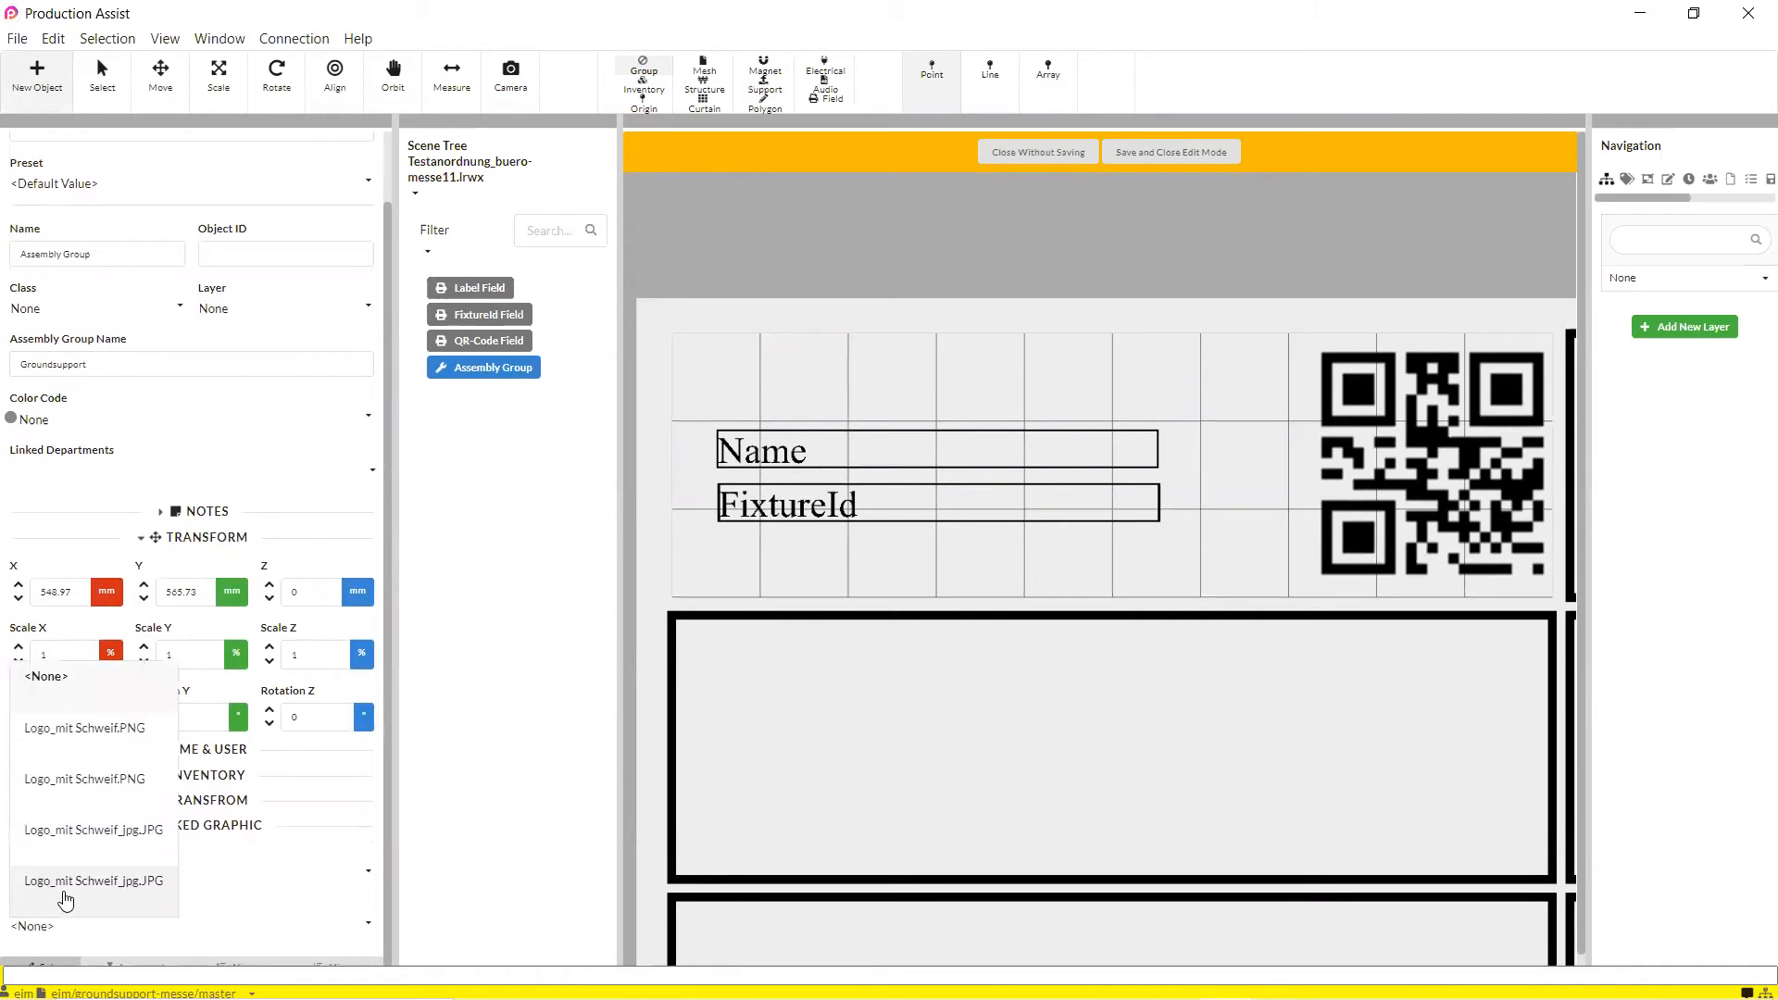
click(65, 901)
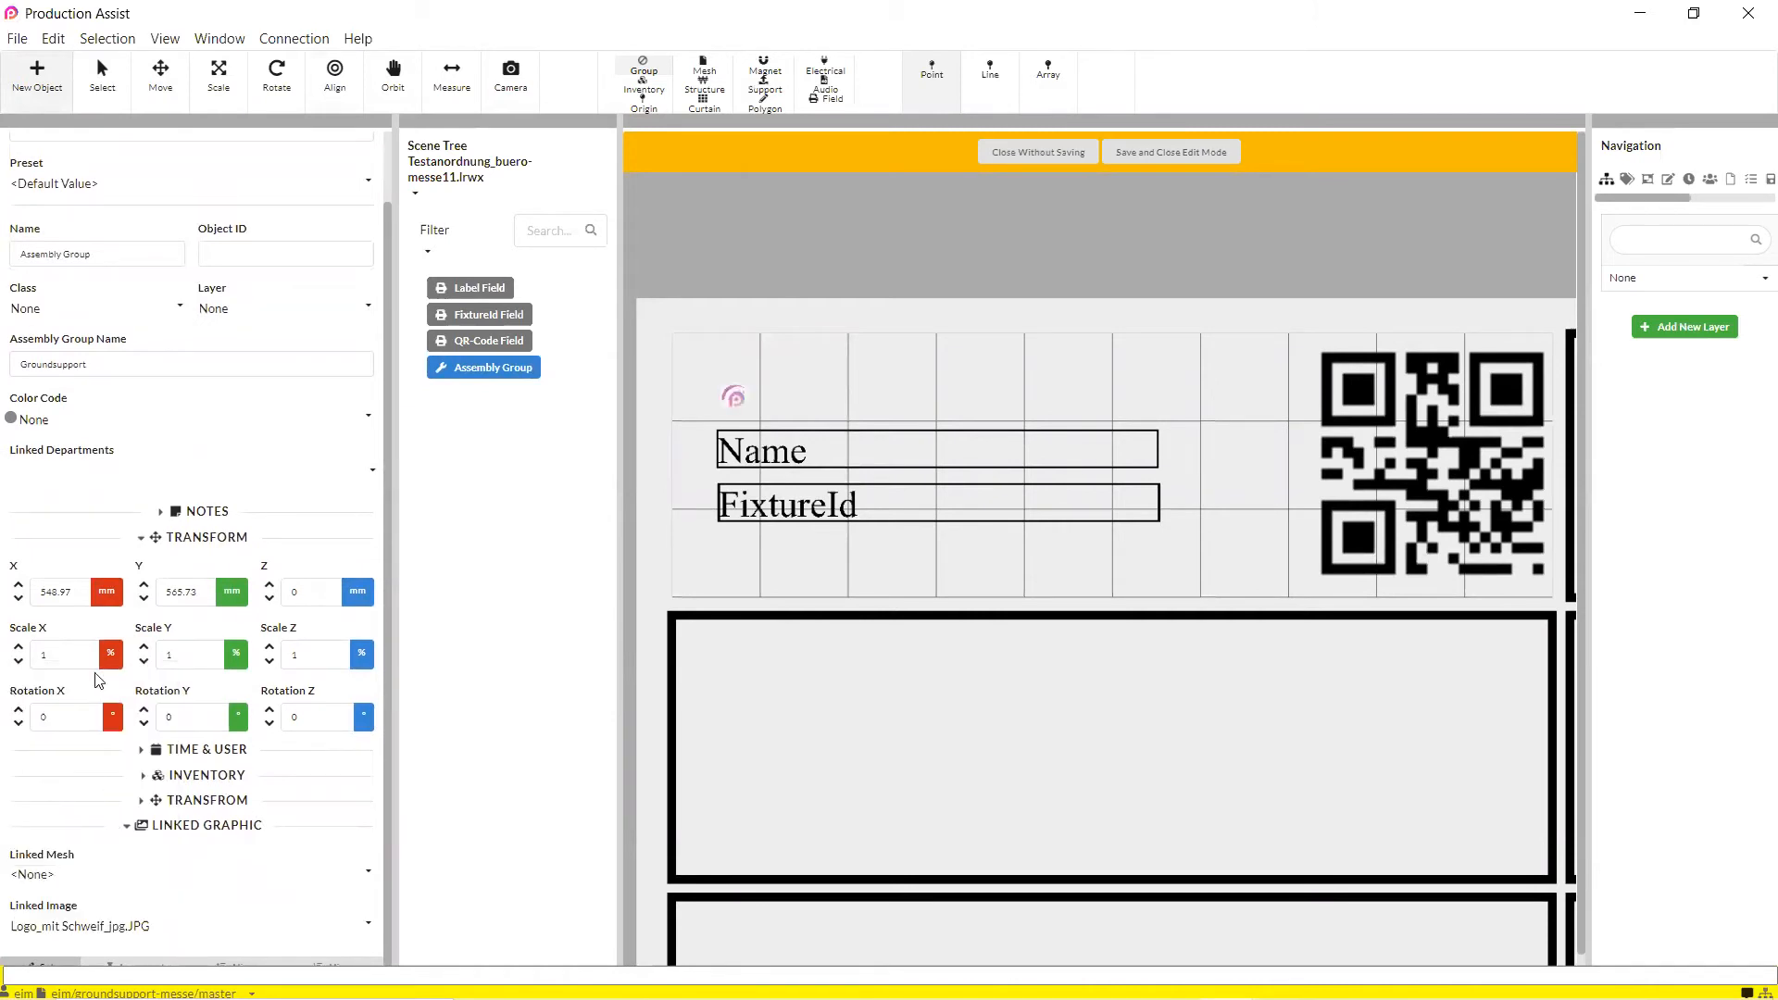
- Scale the logo's assembly group to 3 on the X, Y and Z axes and move it up above the Name field
click(57, 648)
key(BackSpace)
text(3)
click(178, 656)
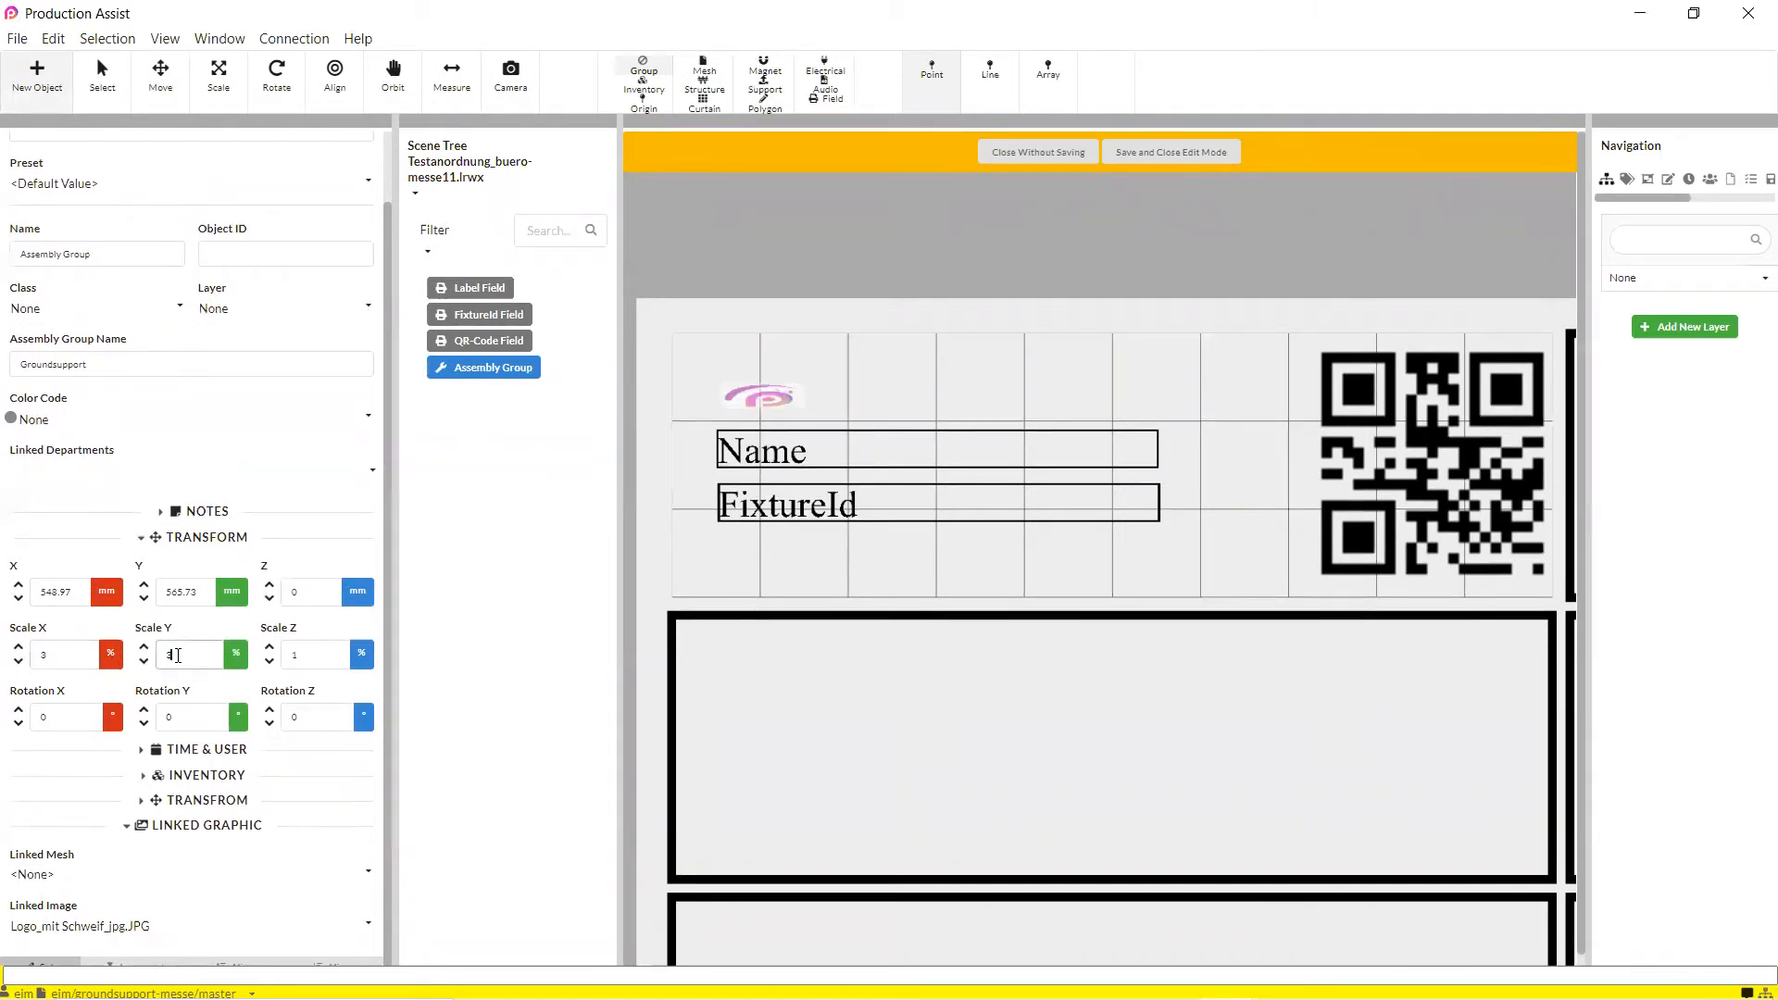
click(330, 654)
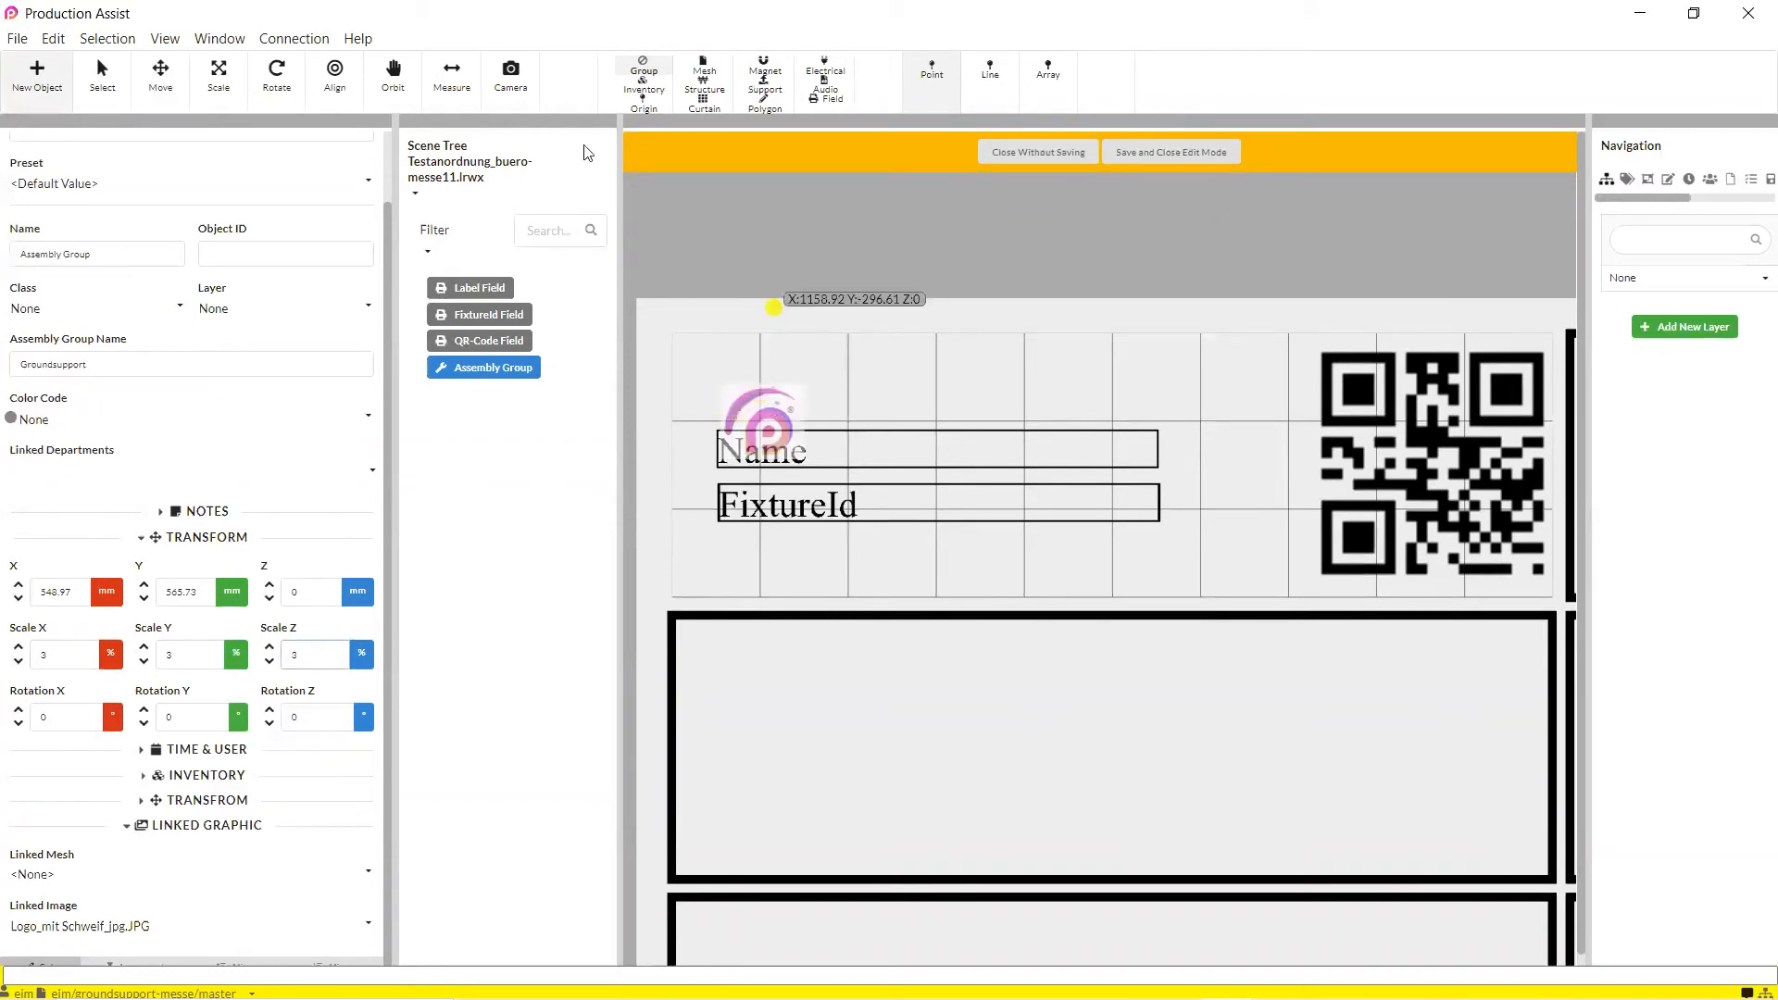
click(145, 92)
drag(754, 391, 743, 346)
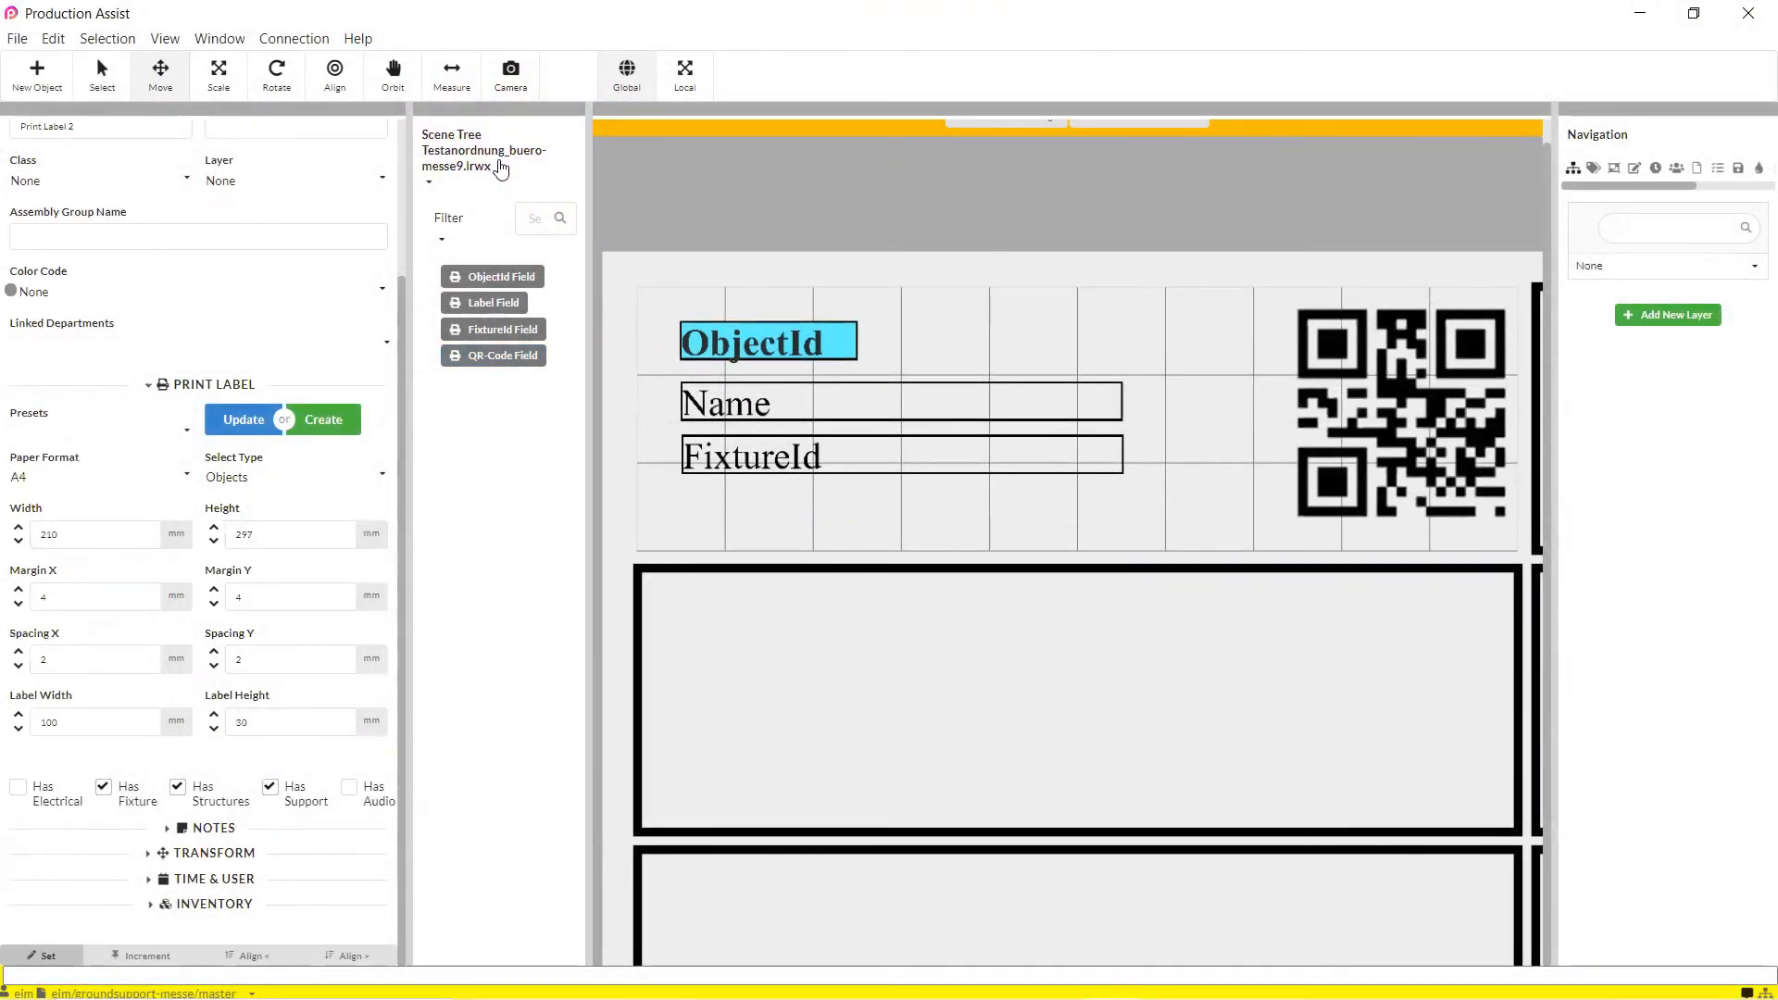
- Draw a horizontal polygon line below the FixtureId field, from the field's left edge to just short of the QR code
click(42, 78)
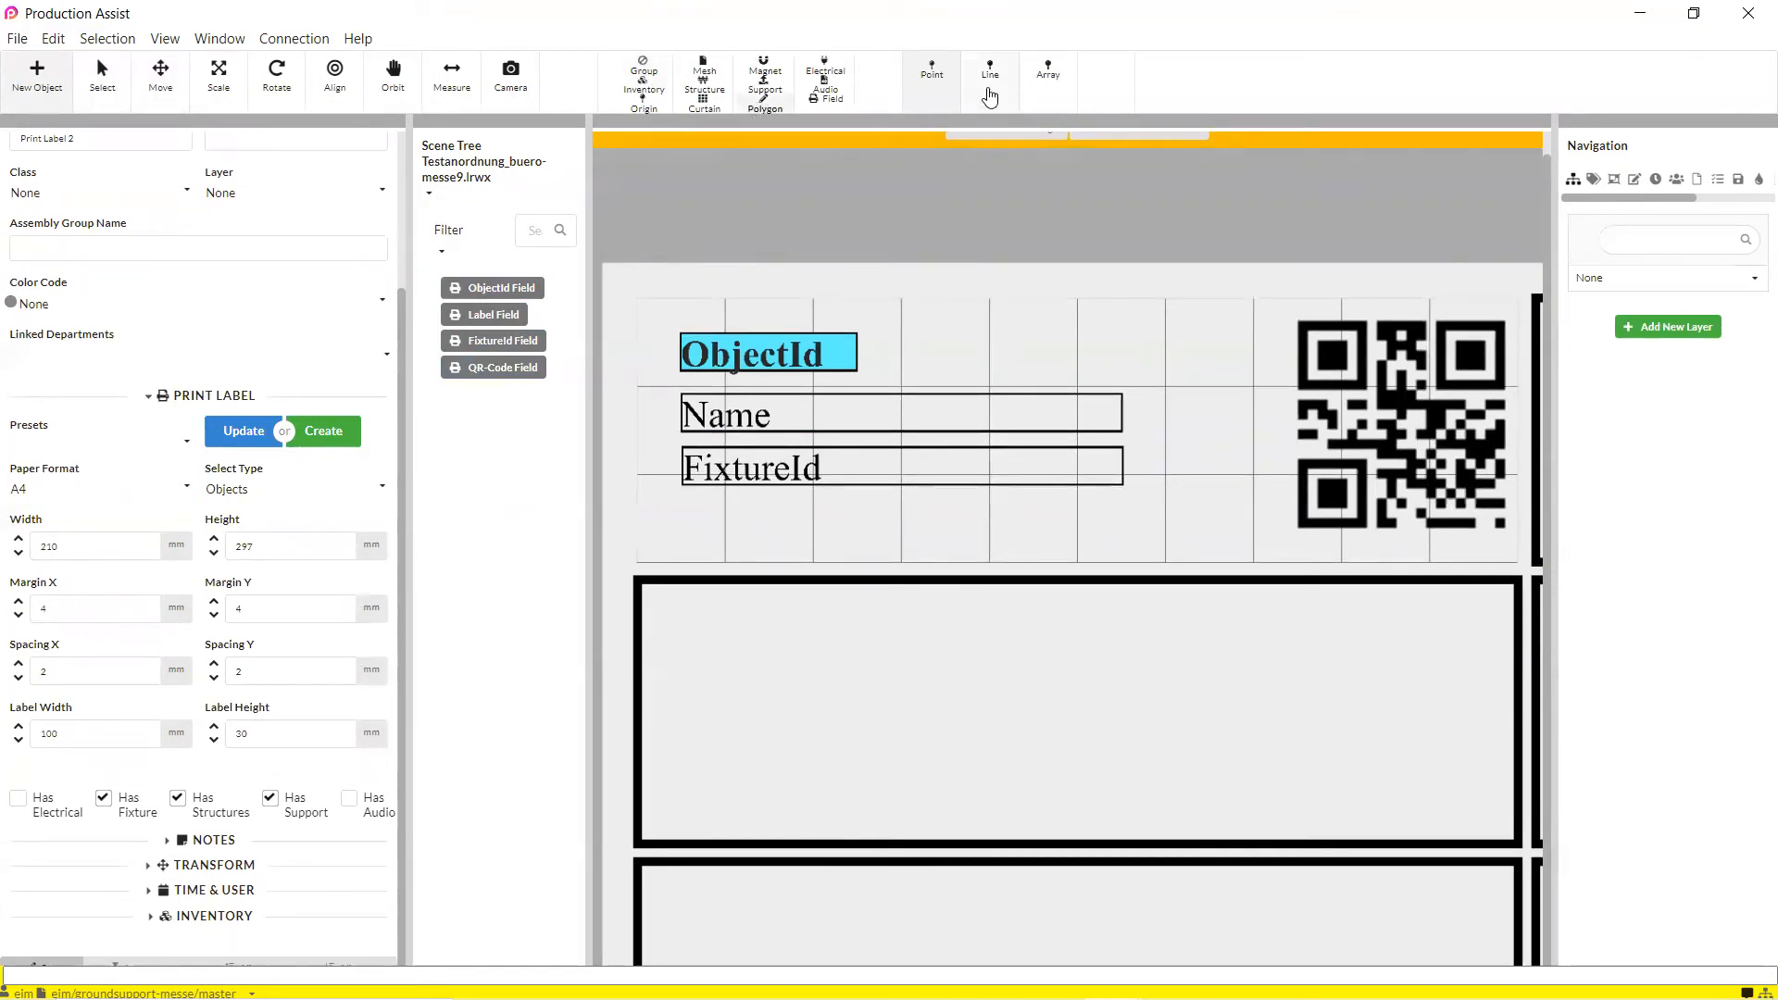
click(988, 89)
click(683, 509)
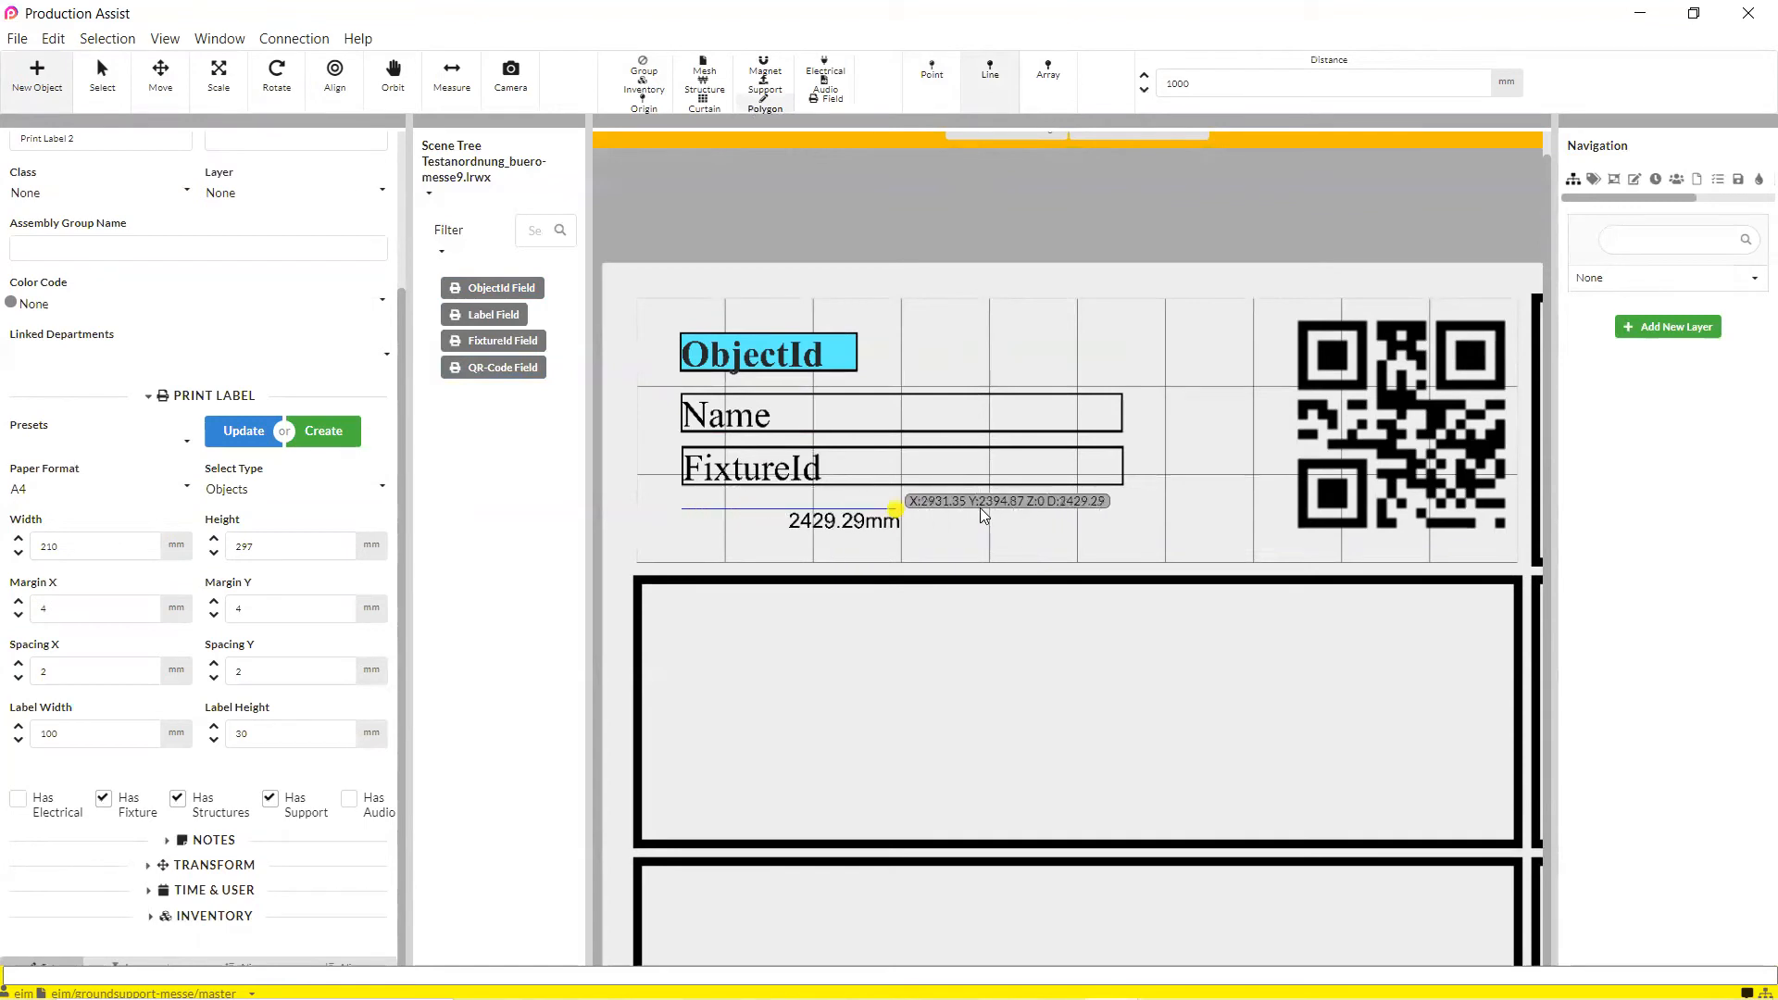
click(1252, 502)
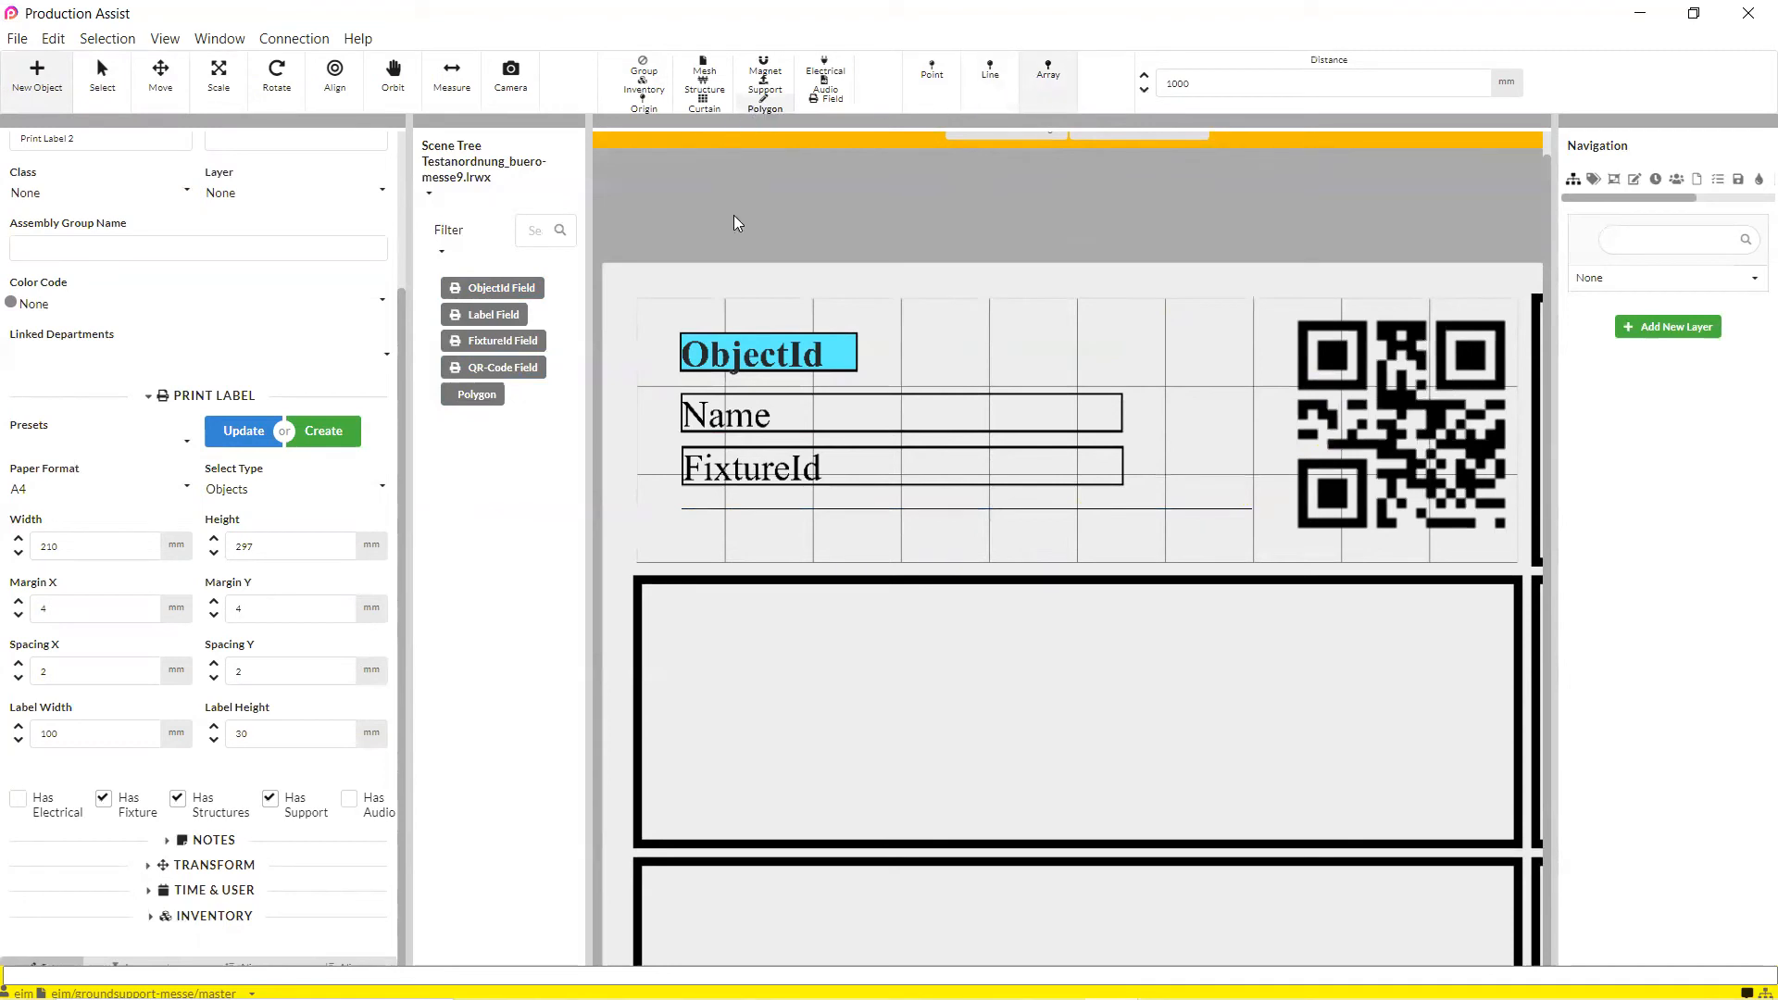
- Draw a closed upright rectangle about 936 mm wide and 1504 mm high between the text fields and the QR code
click(1179, 323)
click(1179, 454)
click(1261, 454)
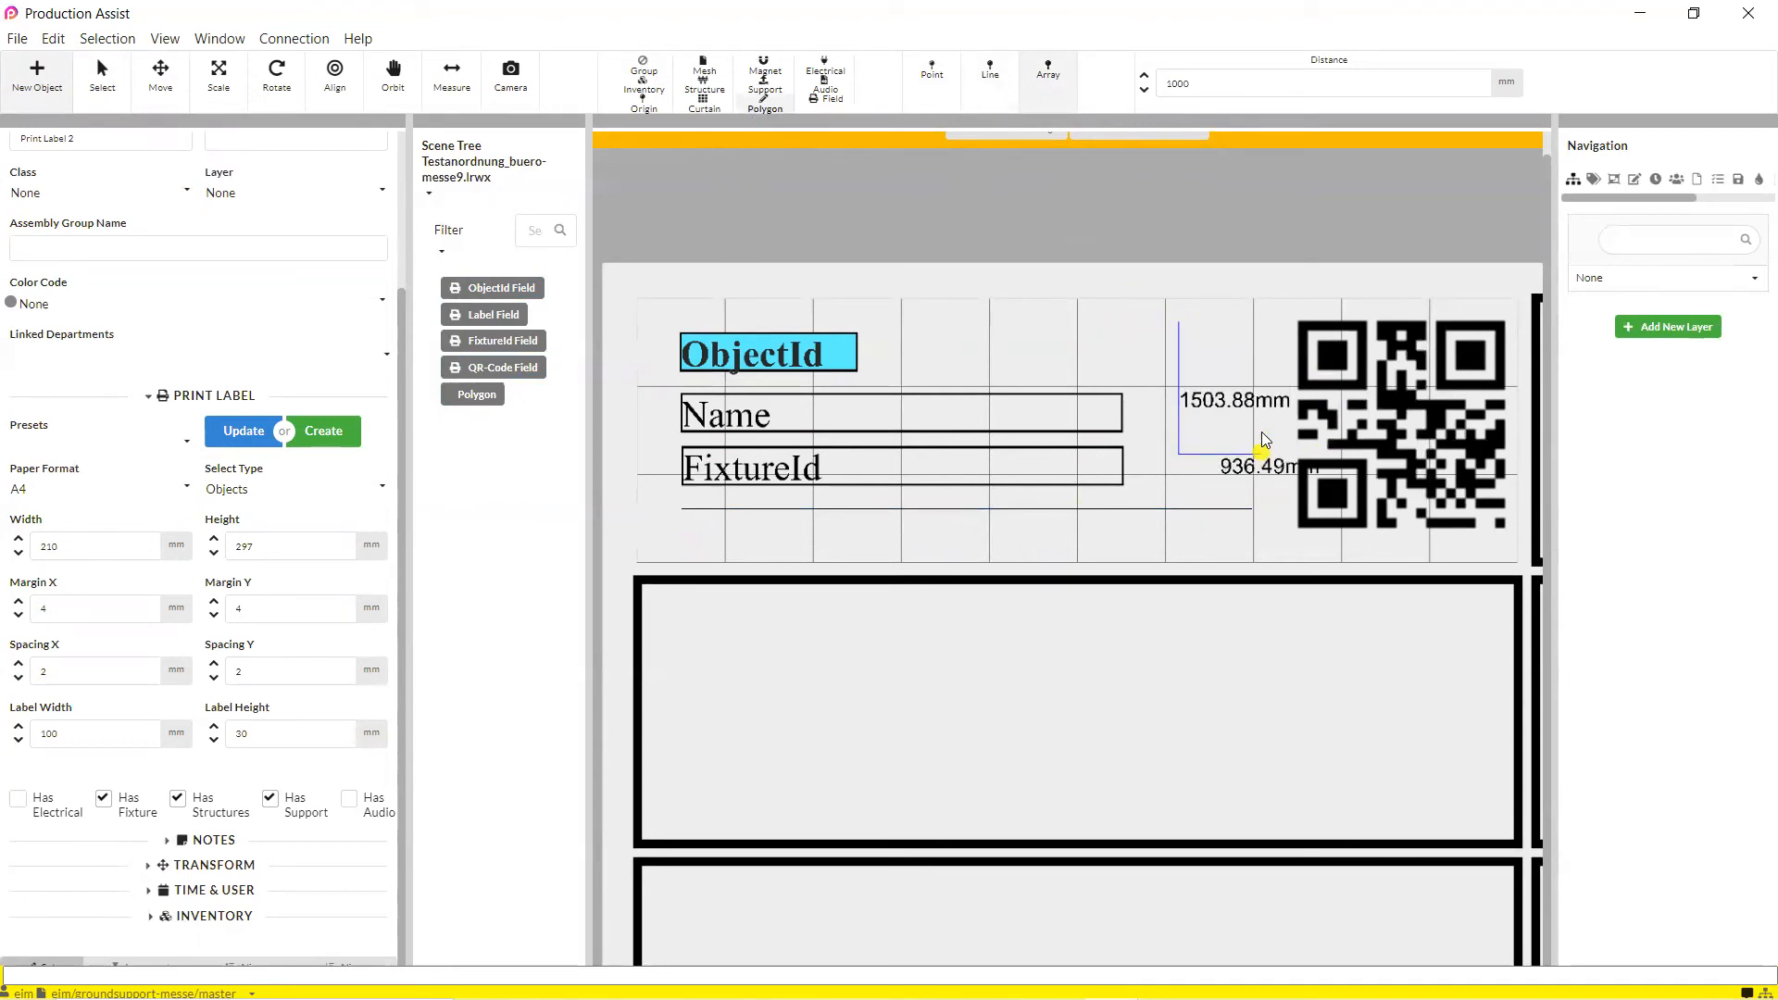
click(1263, 326)
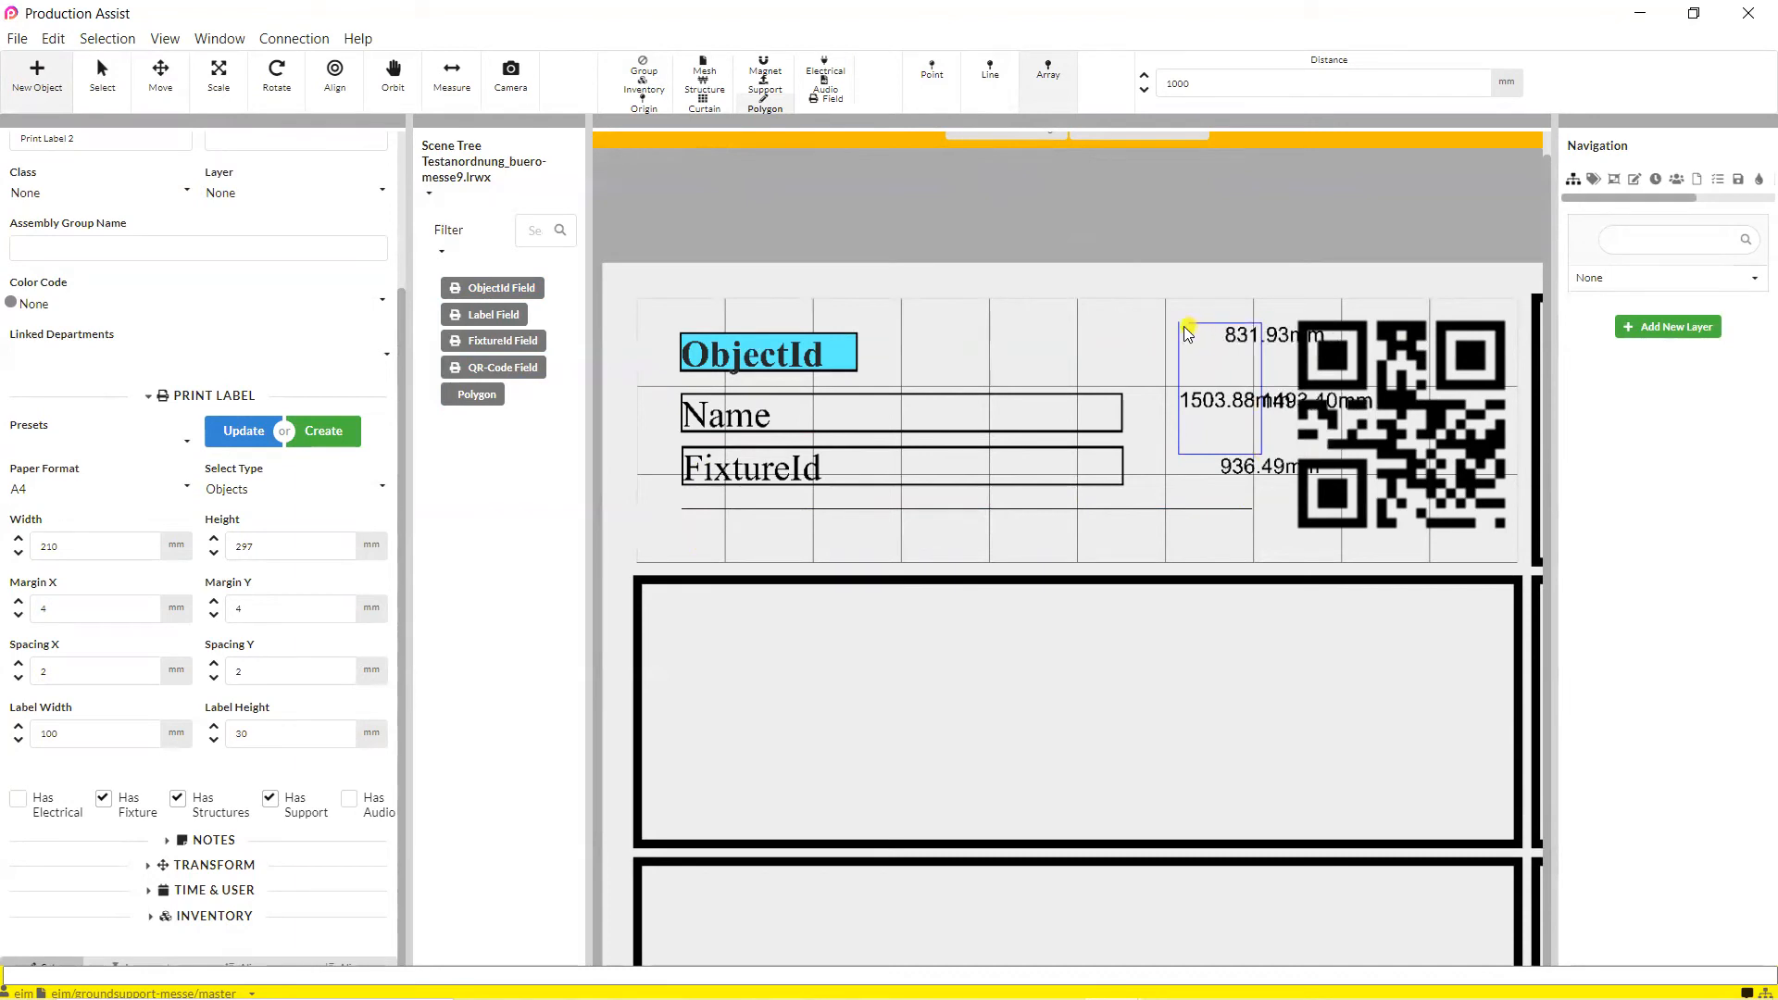
click(1179, 324)
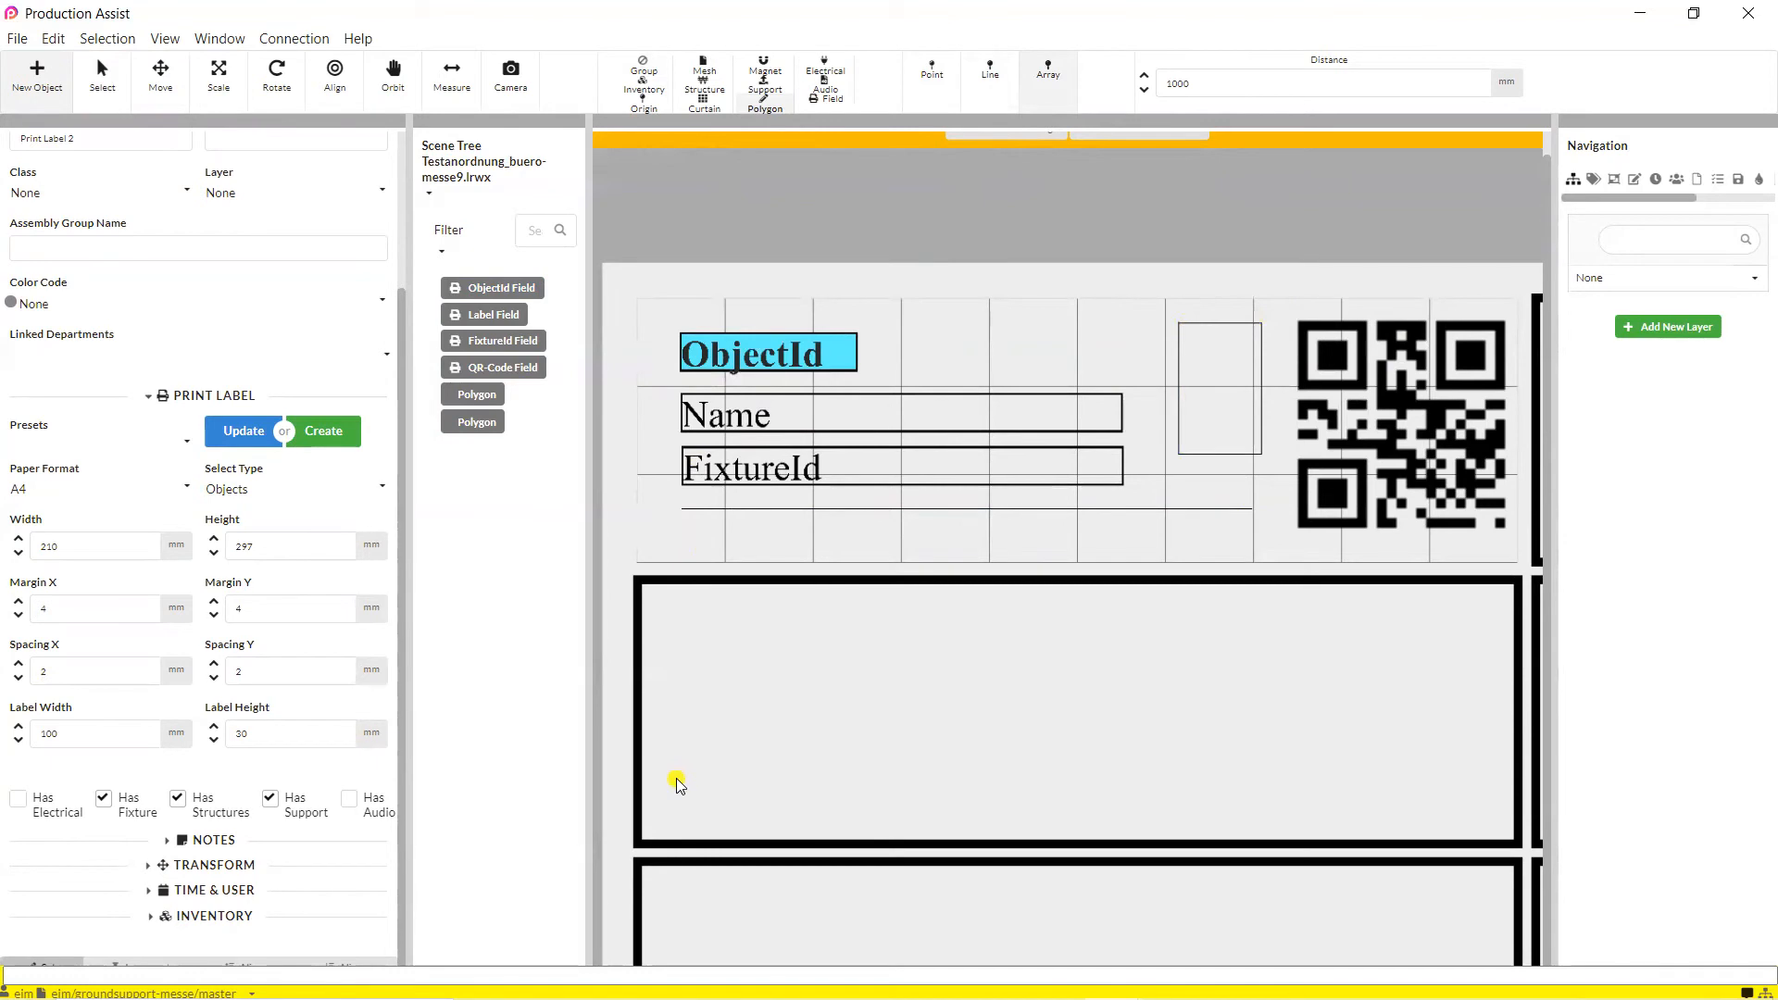
- Save the label layout, leave its edit mode and switch the truss scene to the 3D view
scroll(891, 687, down, 4)
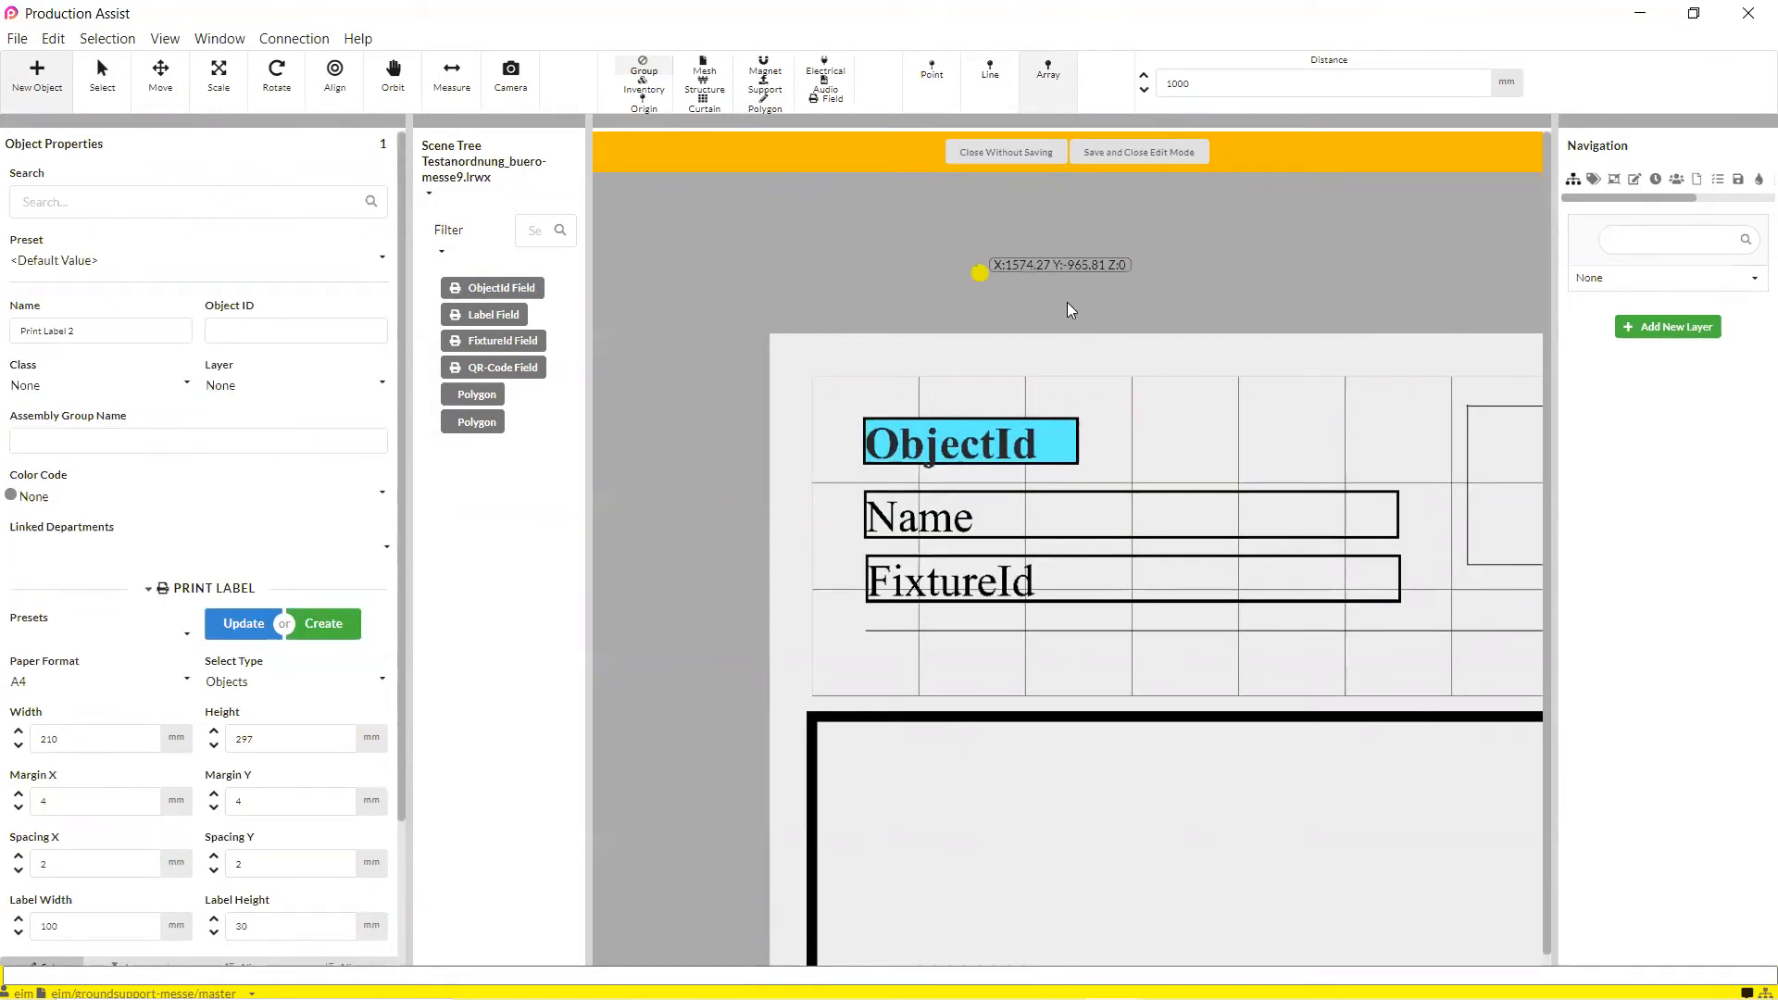
scroll(1070, 311, down, 4)
scroll(1072, 319, down, 2)
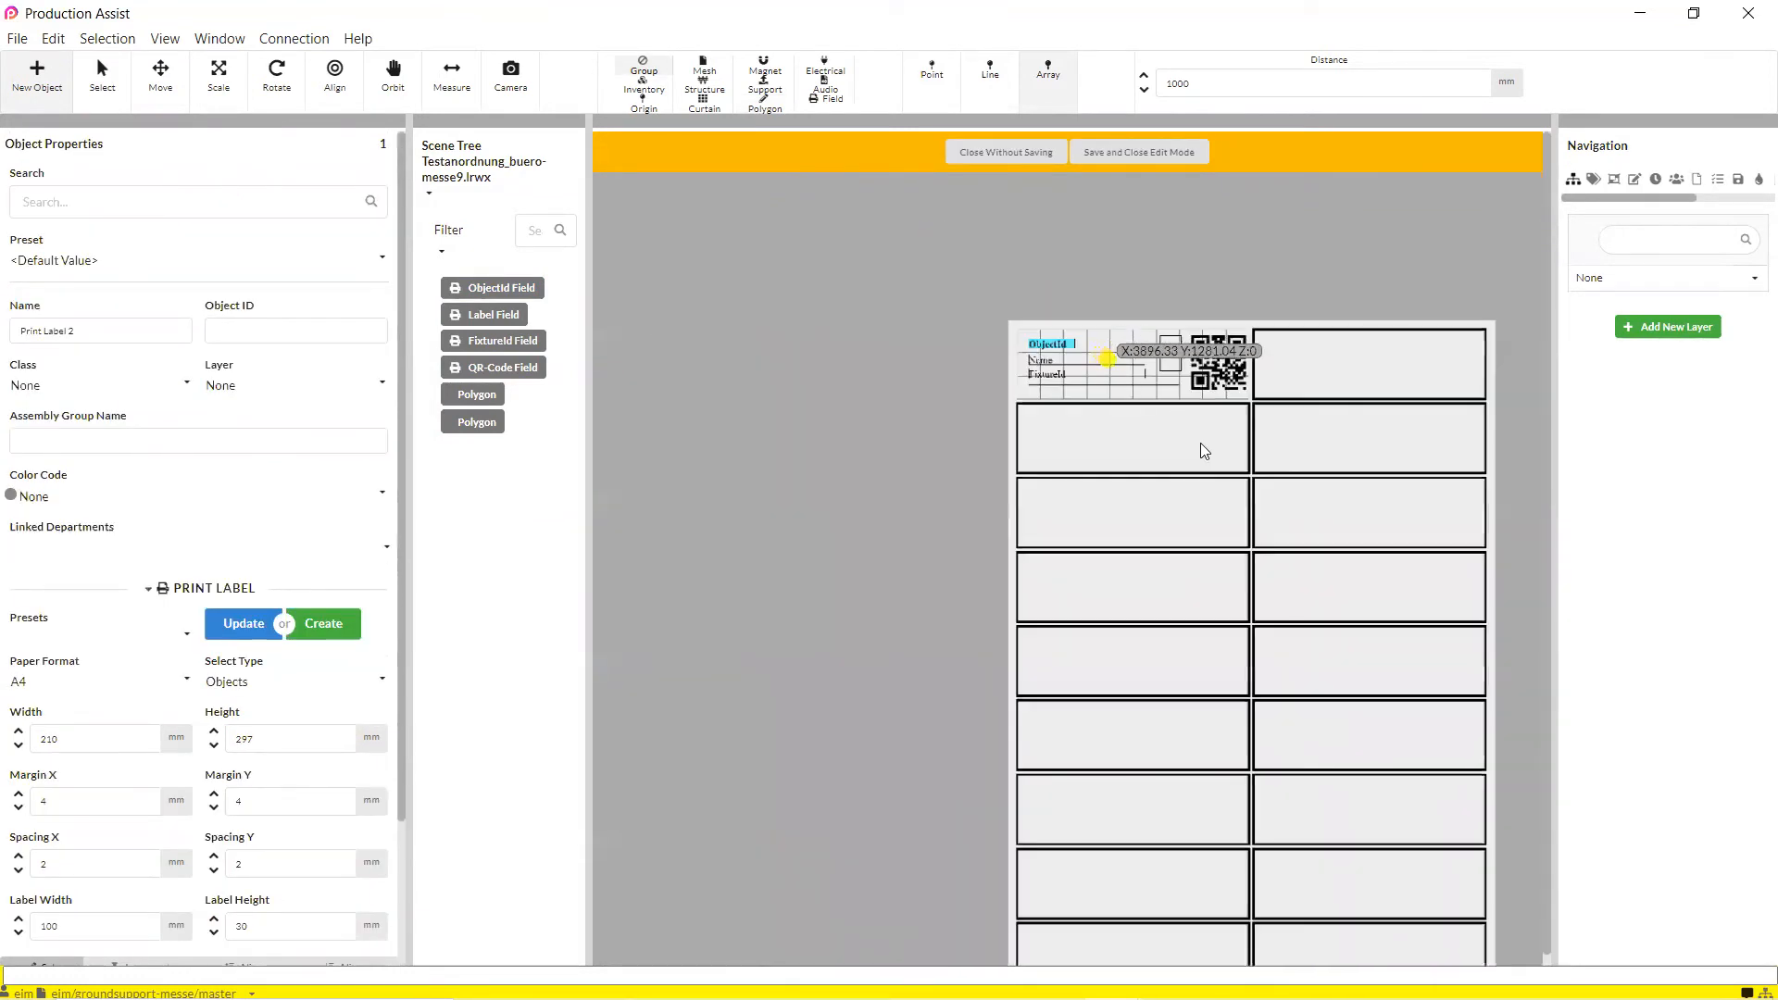
scroll(1151, 458, down, 3)
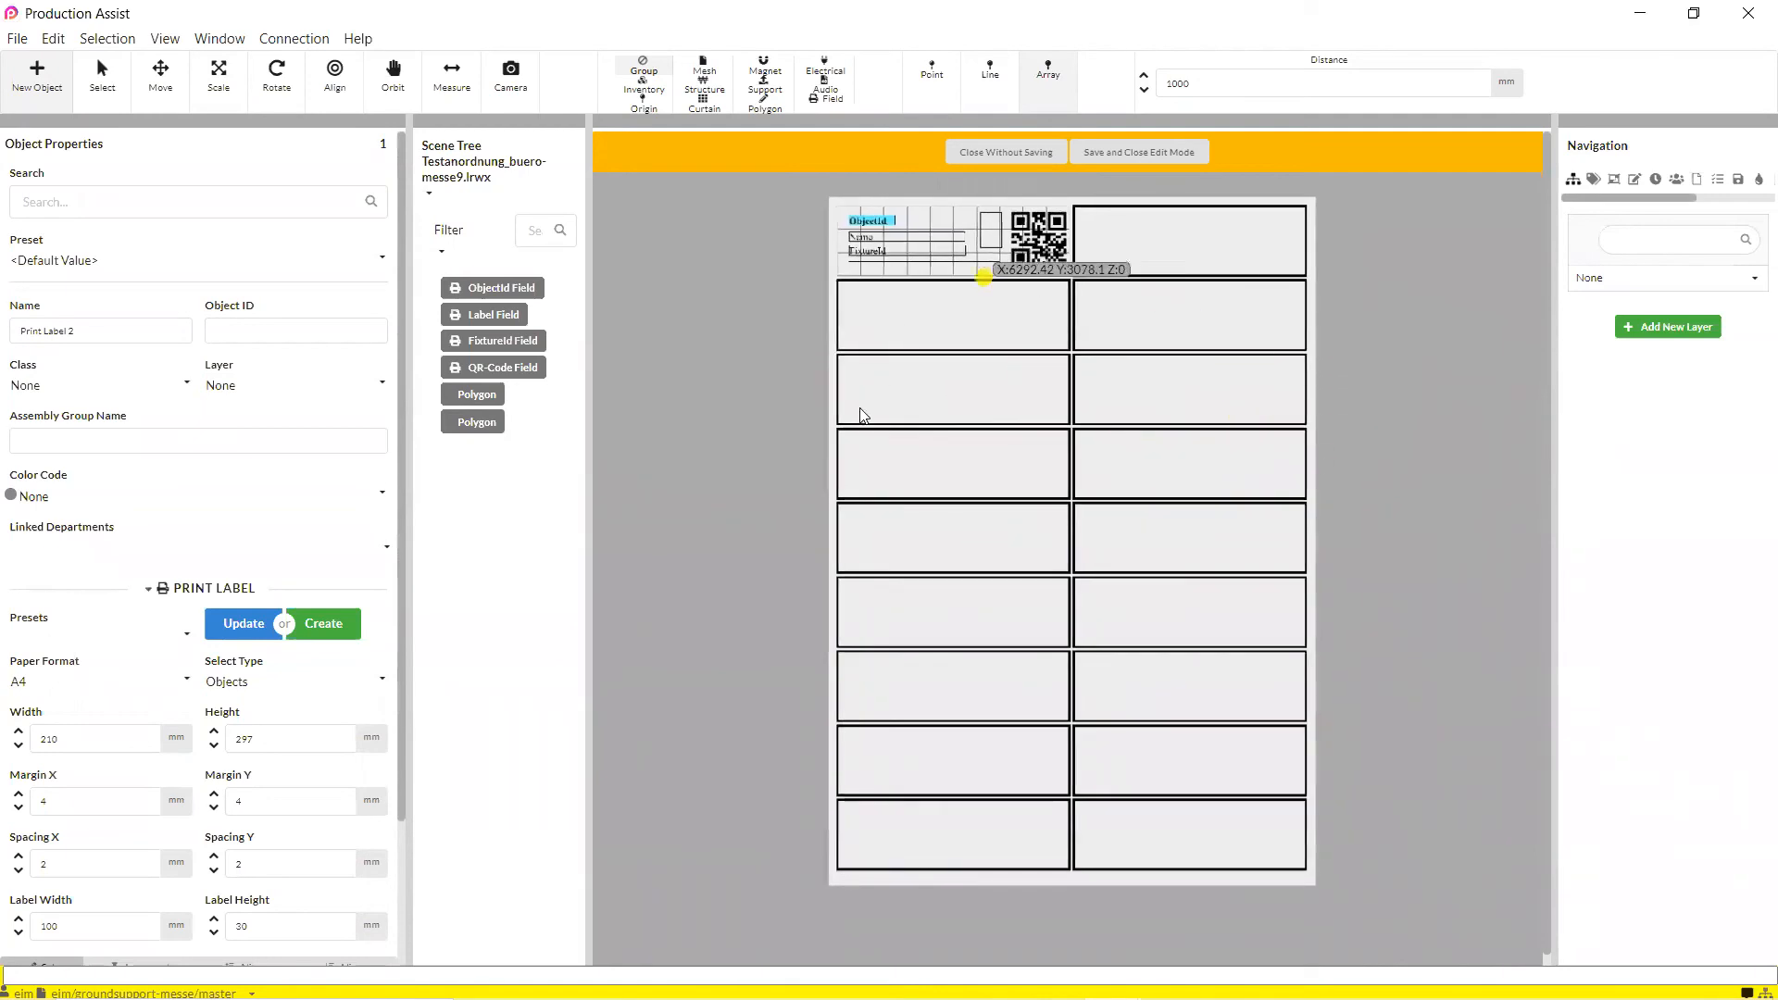
click(1141, 155)
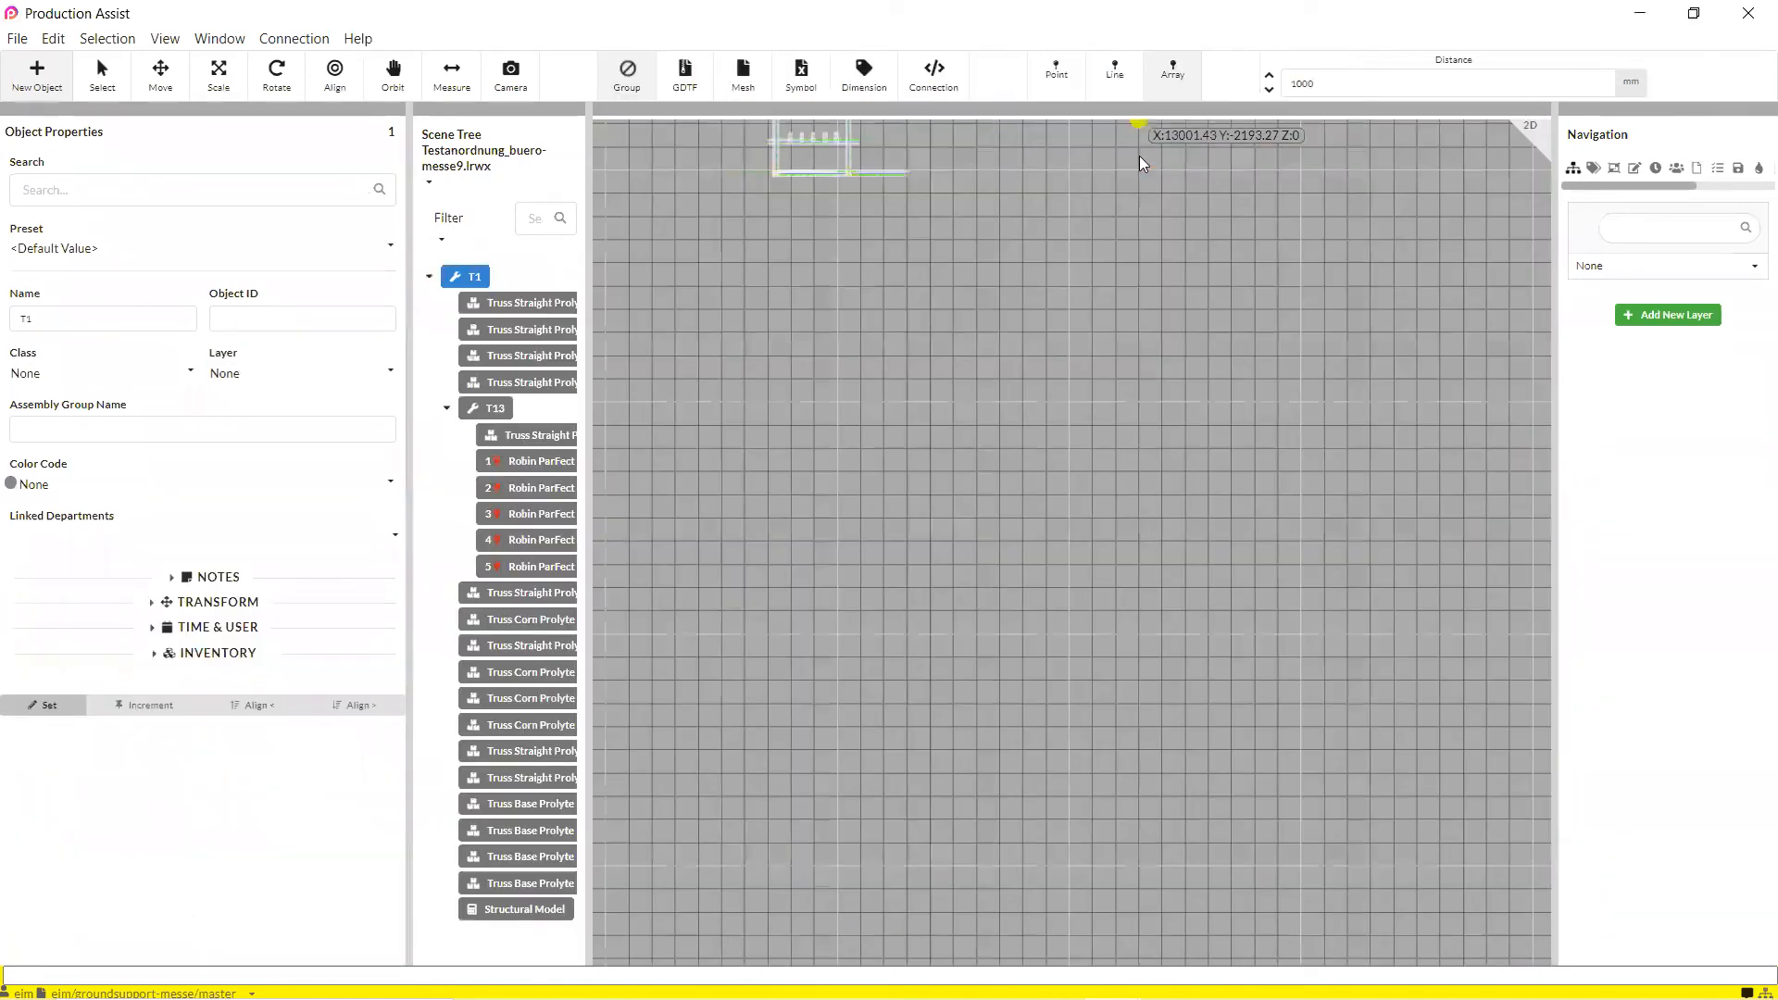
click(1530, 125)
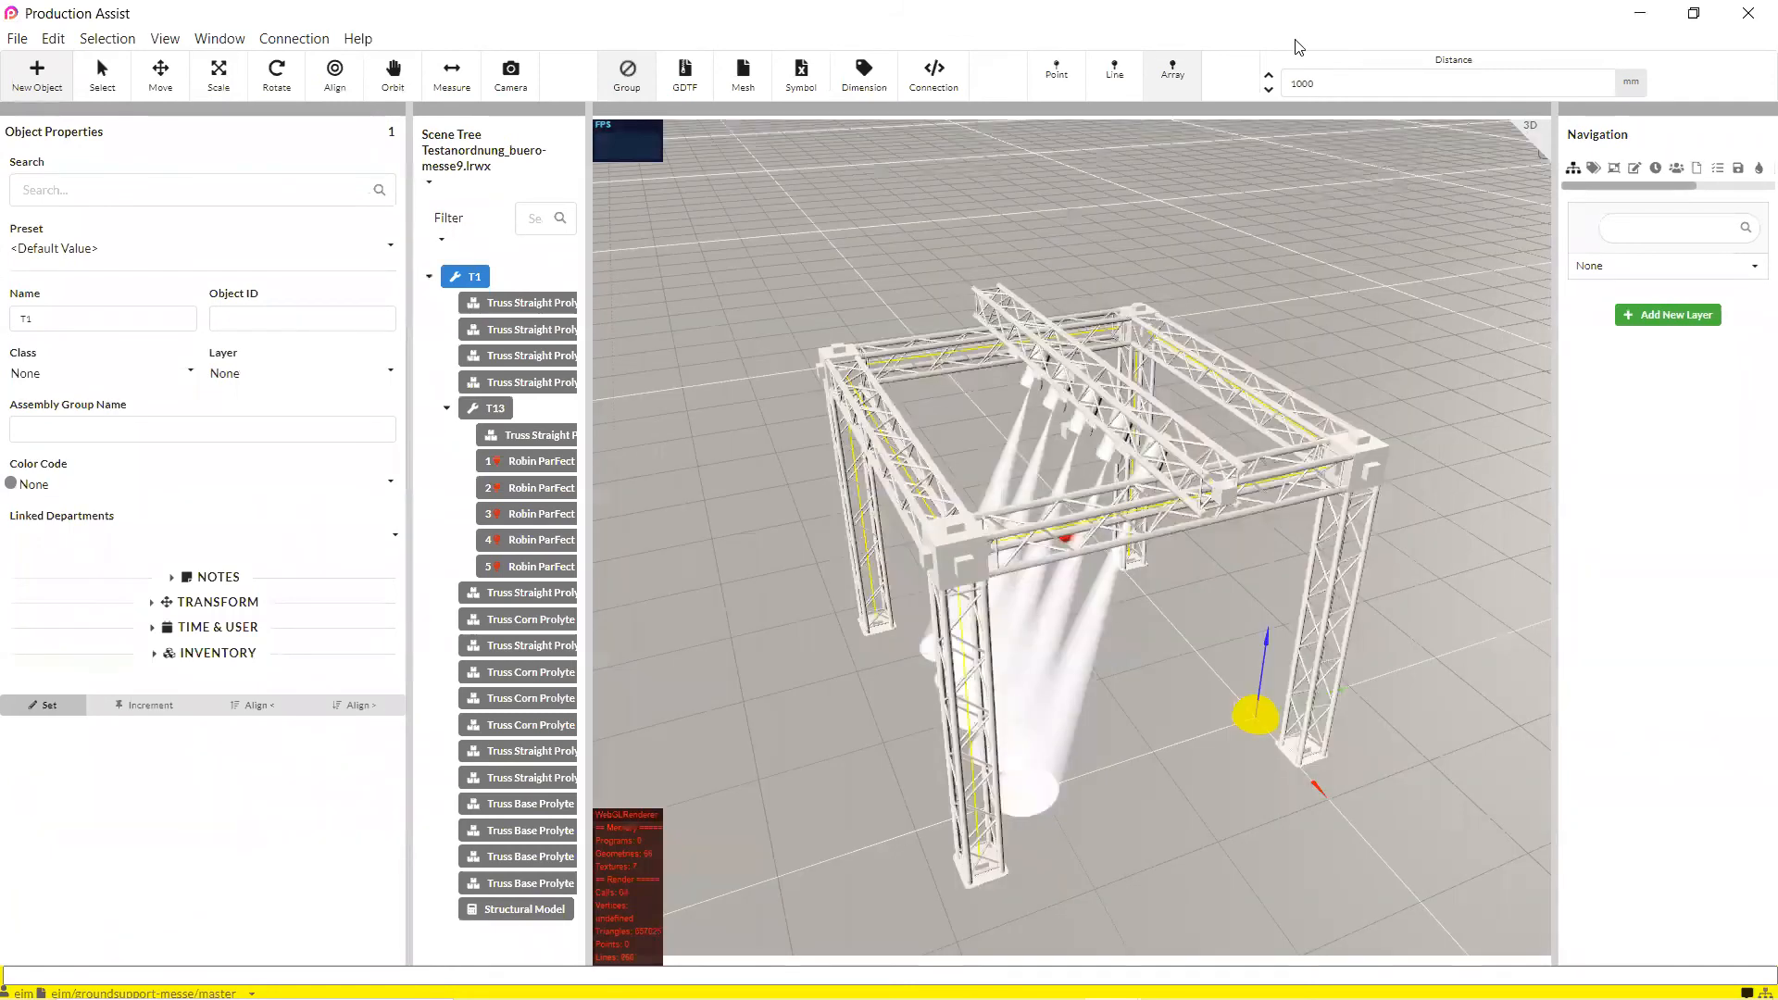
- Start a print label export using Print Label 2 and the Scene assembly sheet
click(18, 39)
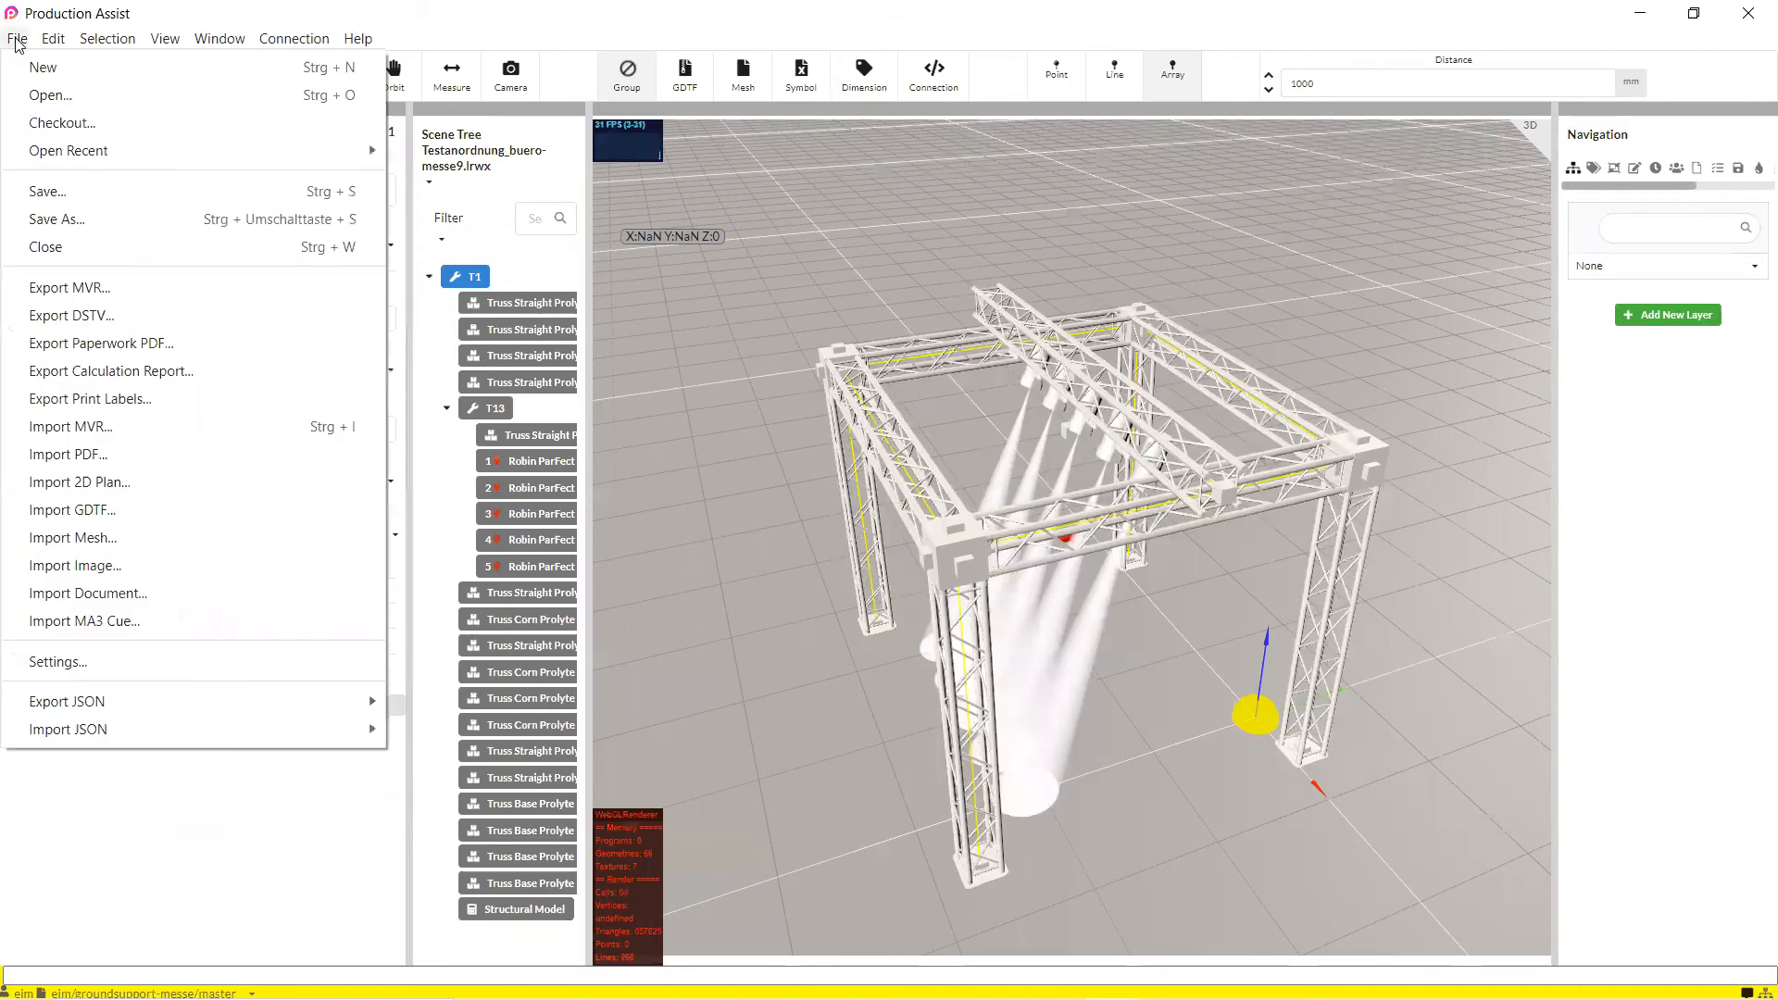
click(73, 412)
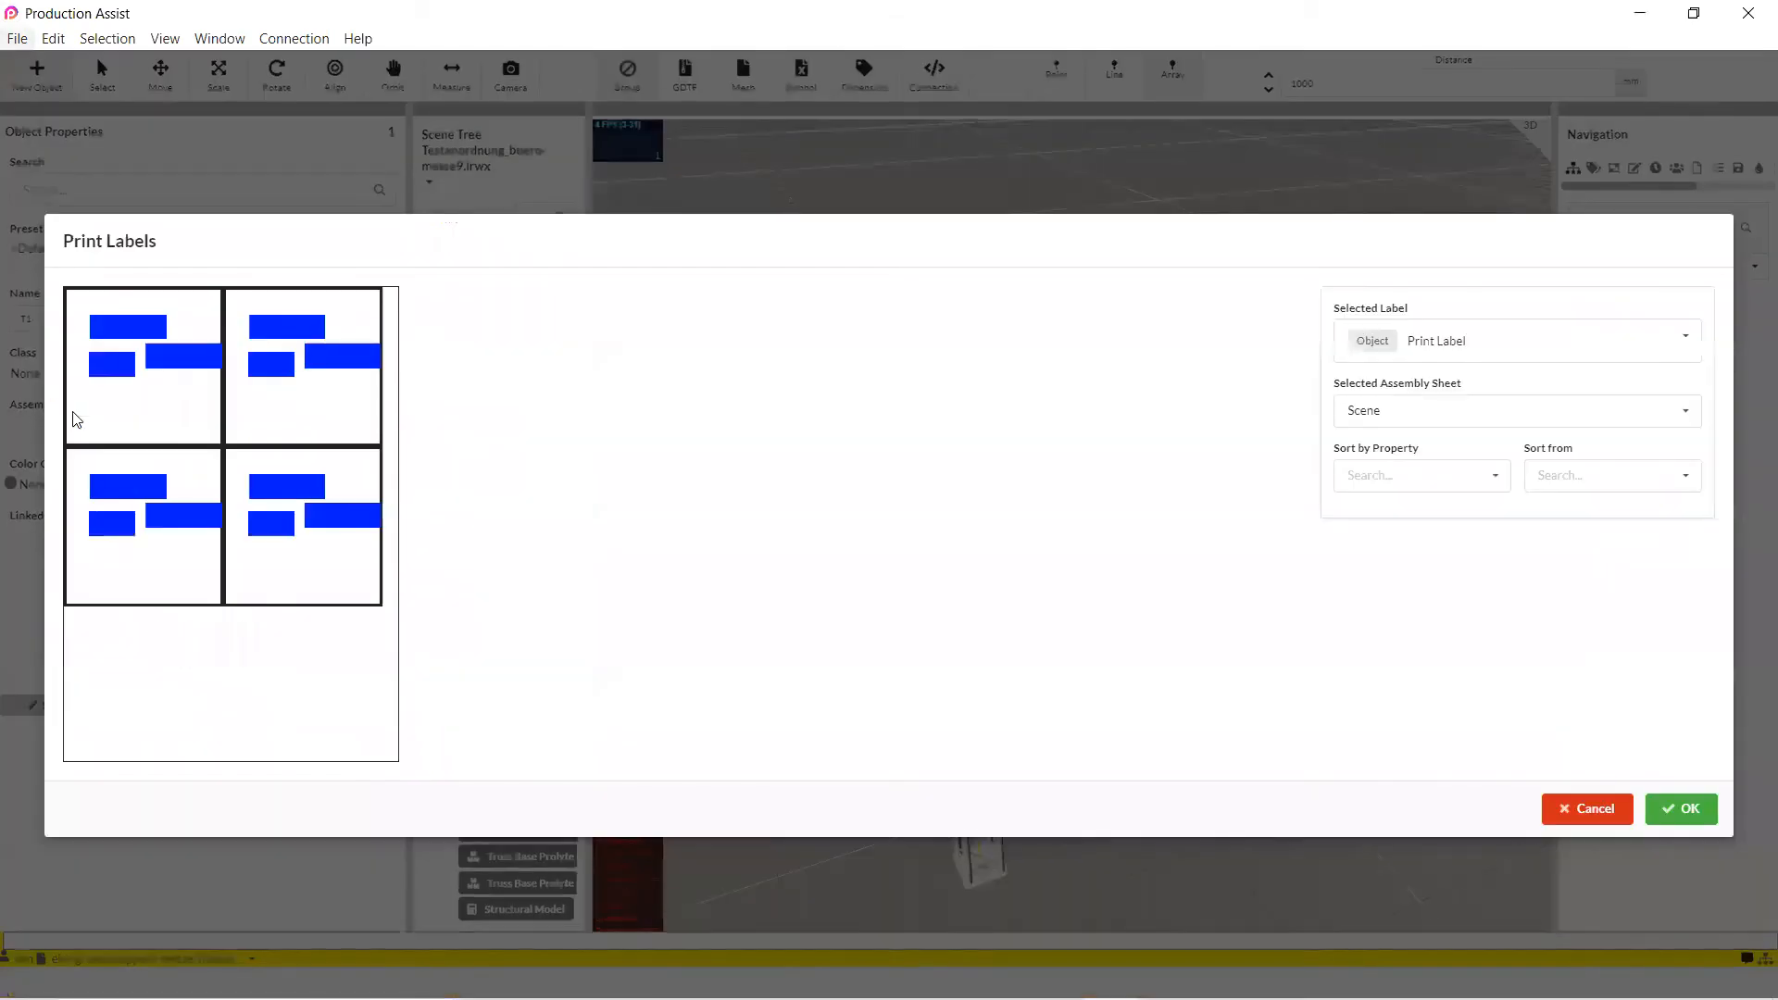
click(1460, 345)
click(1457, 421)
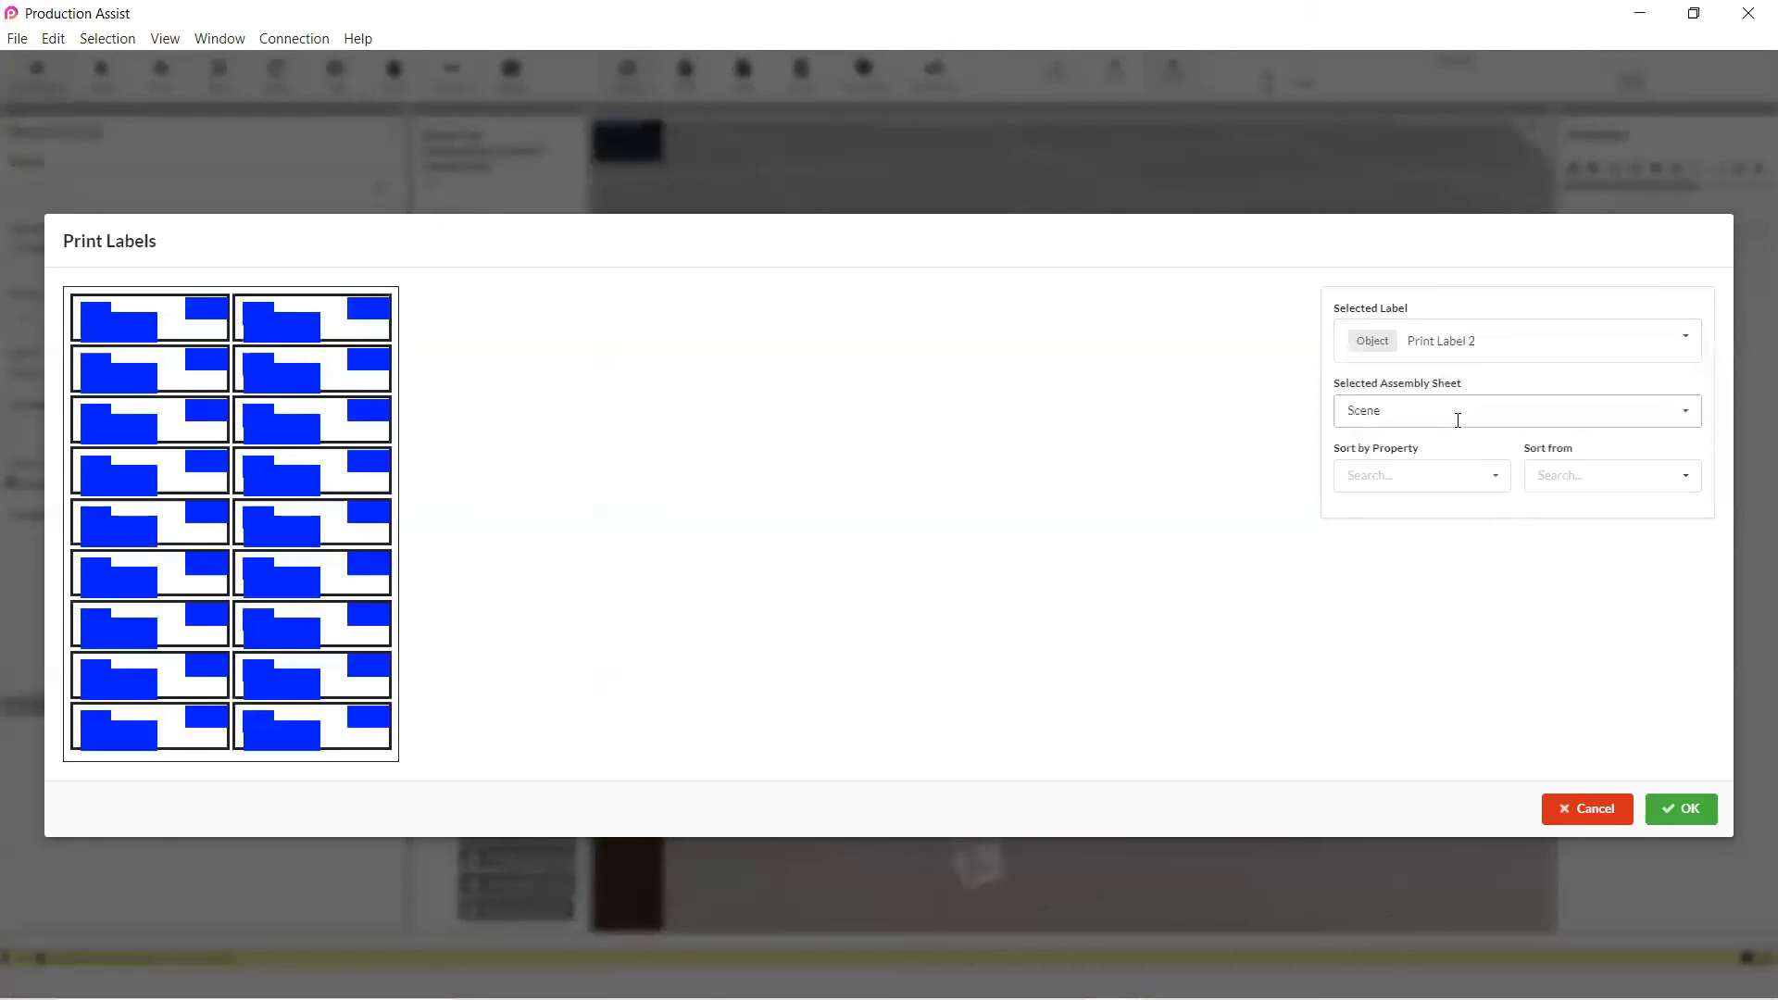
click(1458, 420)
- Sort the labels by Object ID from low to high and generate the label PDF
click(1441, 474)
click(1442, 474)
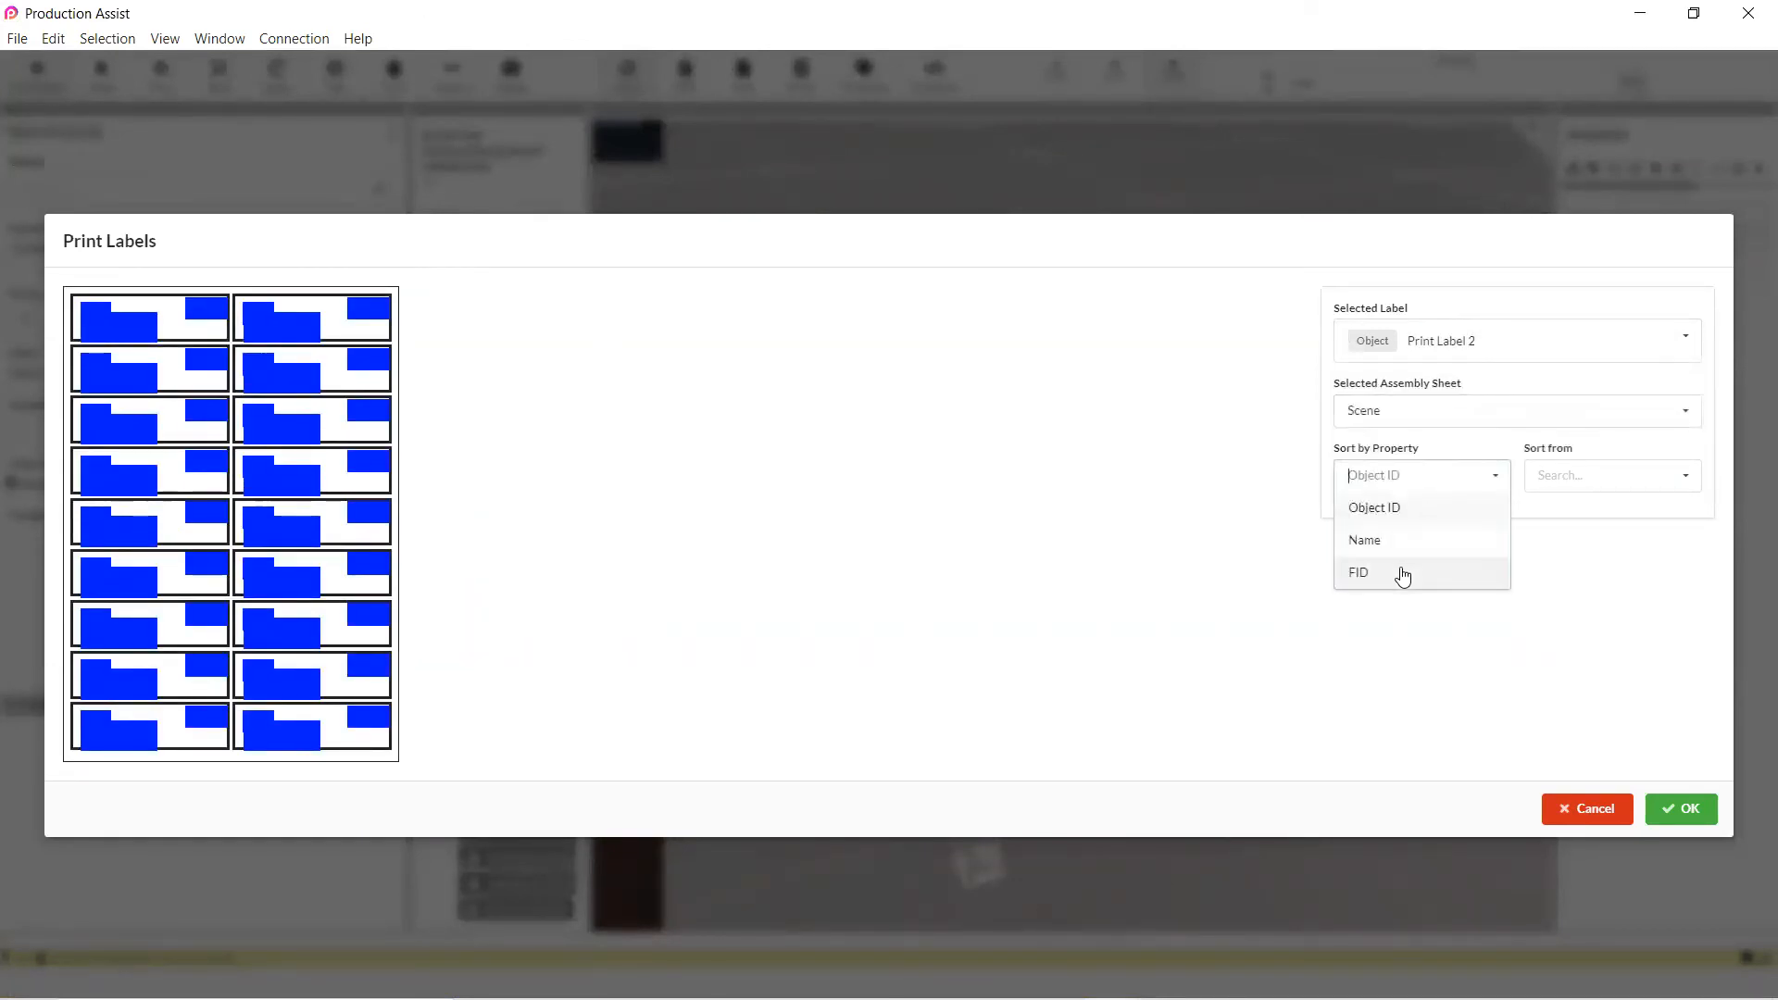
click(1420, 515)
click(1586, 478)
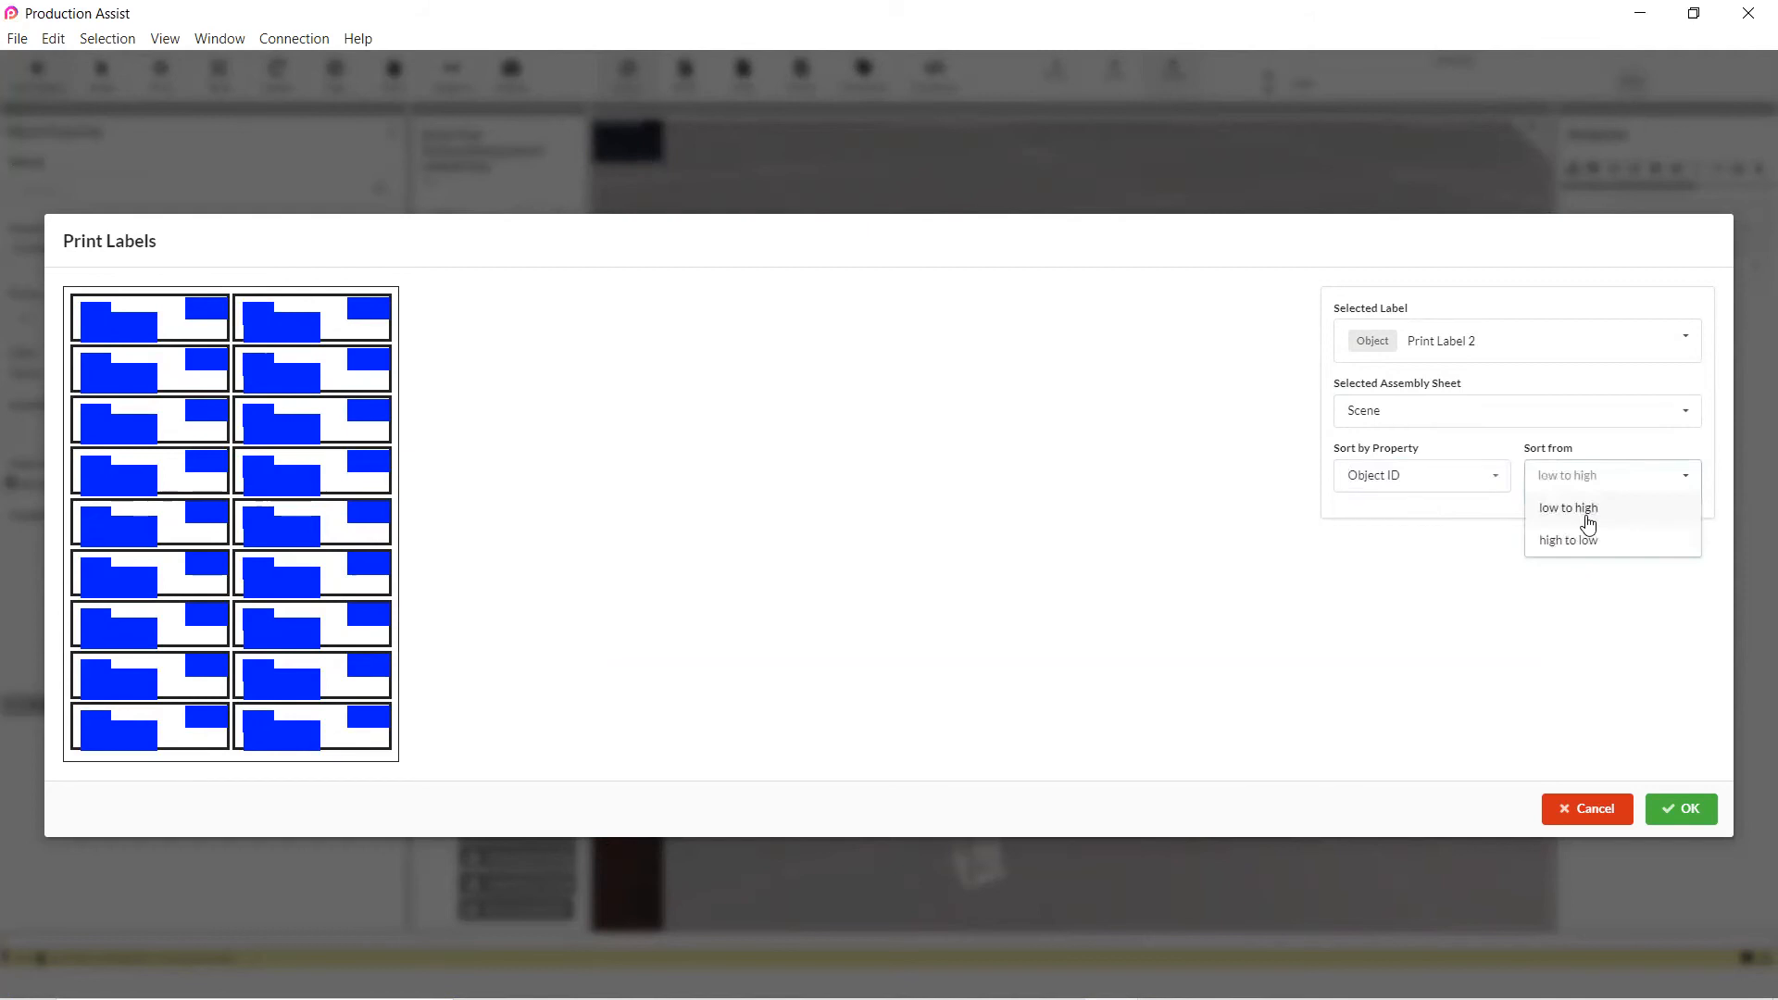
click(1585, 516)
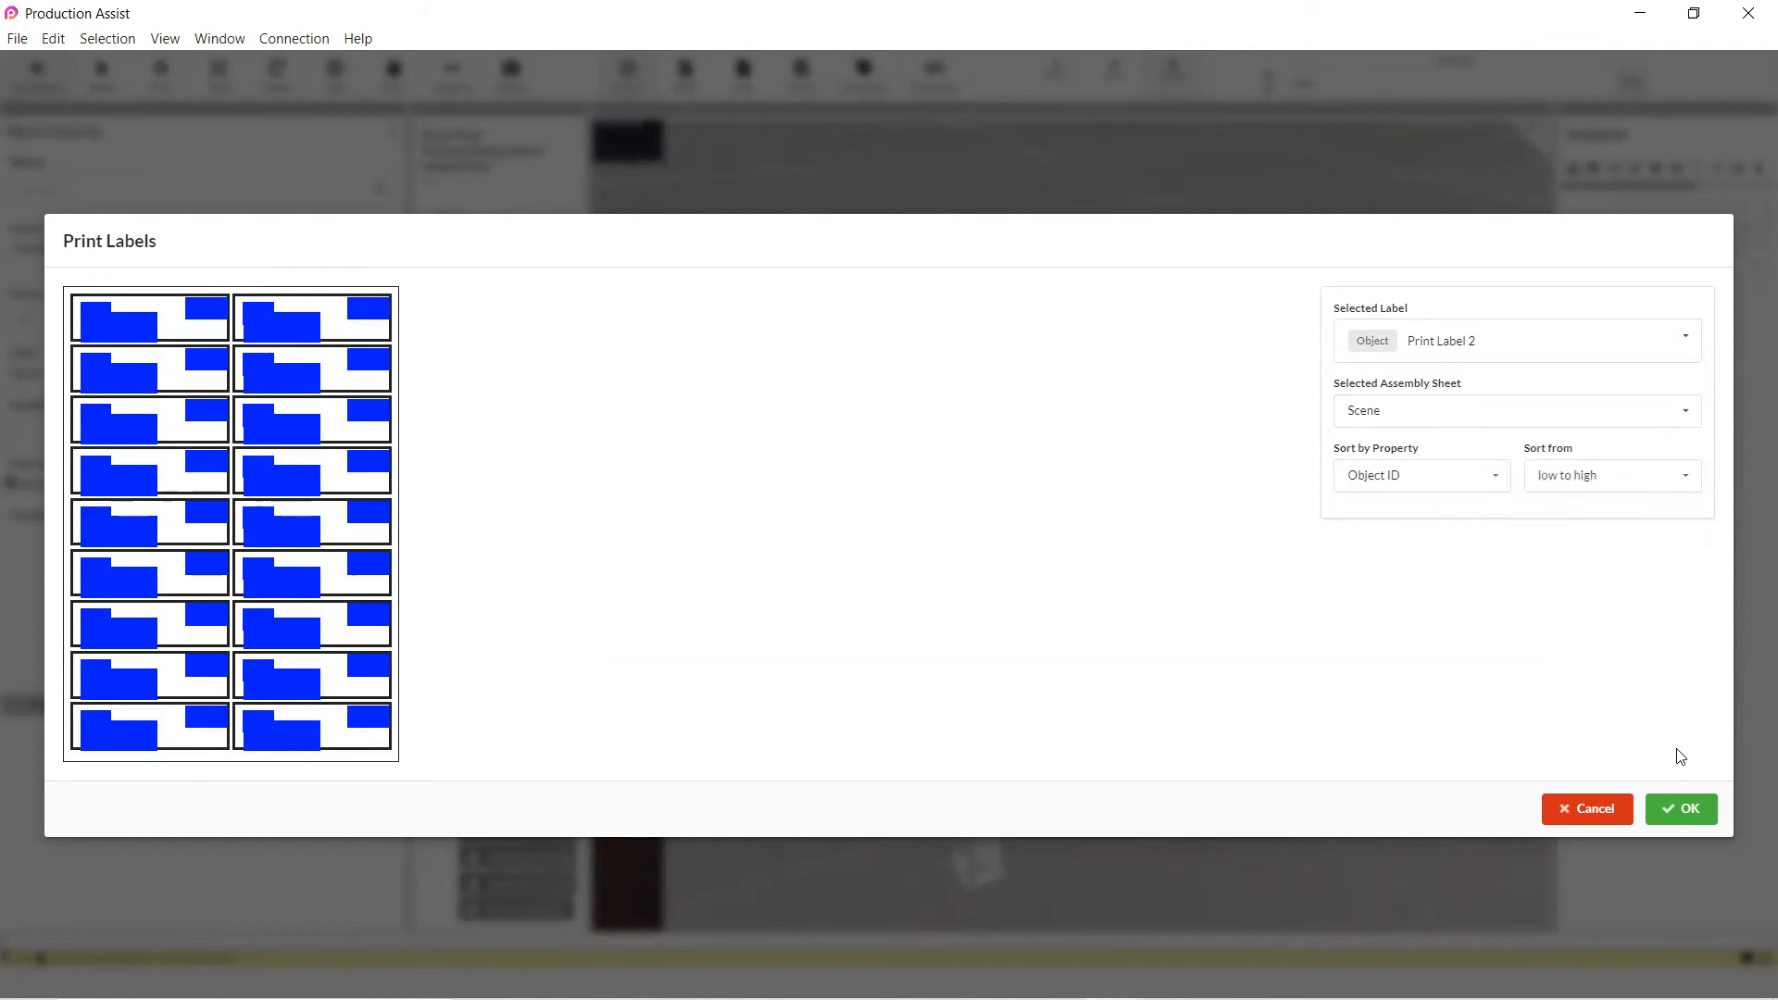
click(1686, 813)
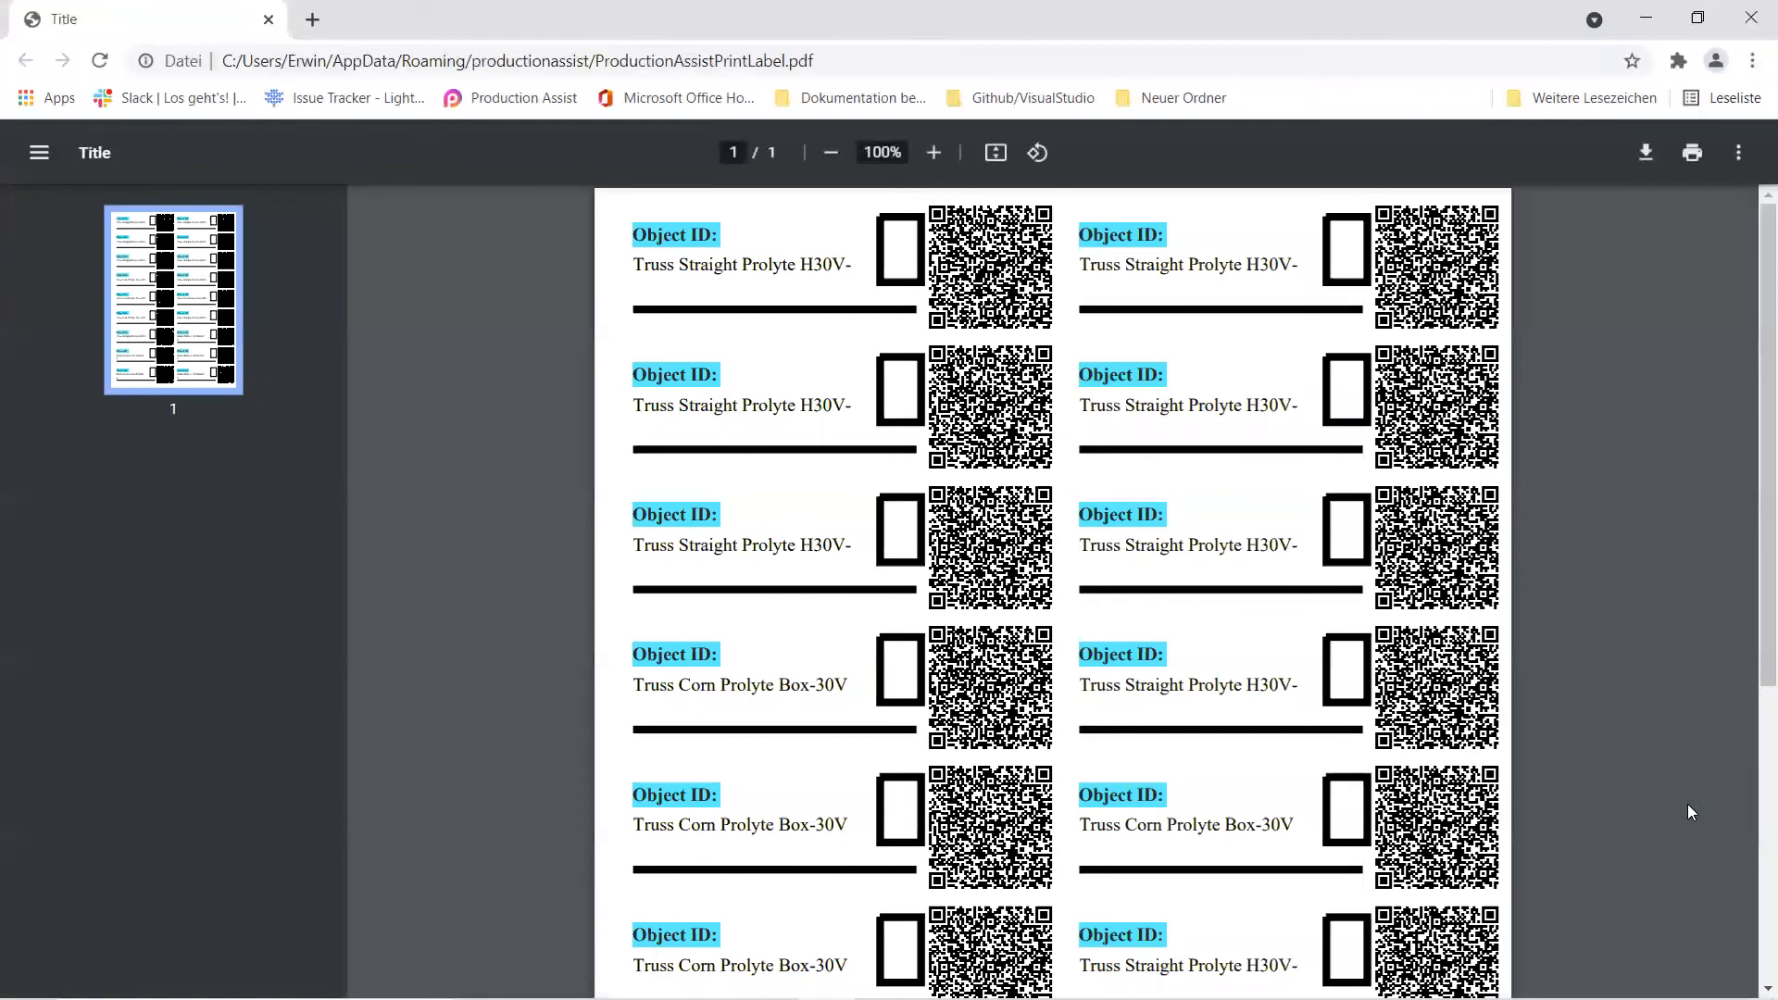
- Look through the generated label page and save the PDF to the Desktop as ProductionAssistPrintLabel (2)
scroll(953, 431, down, 5)
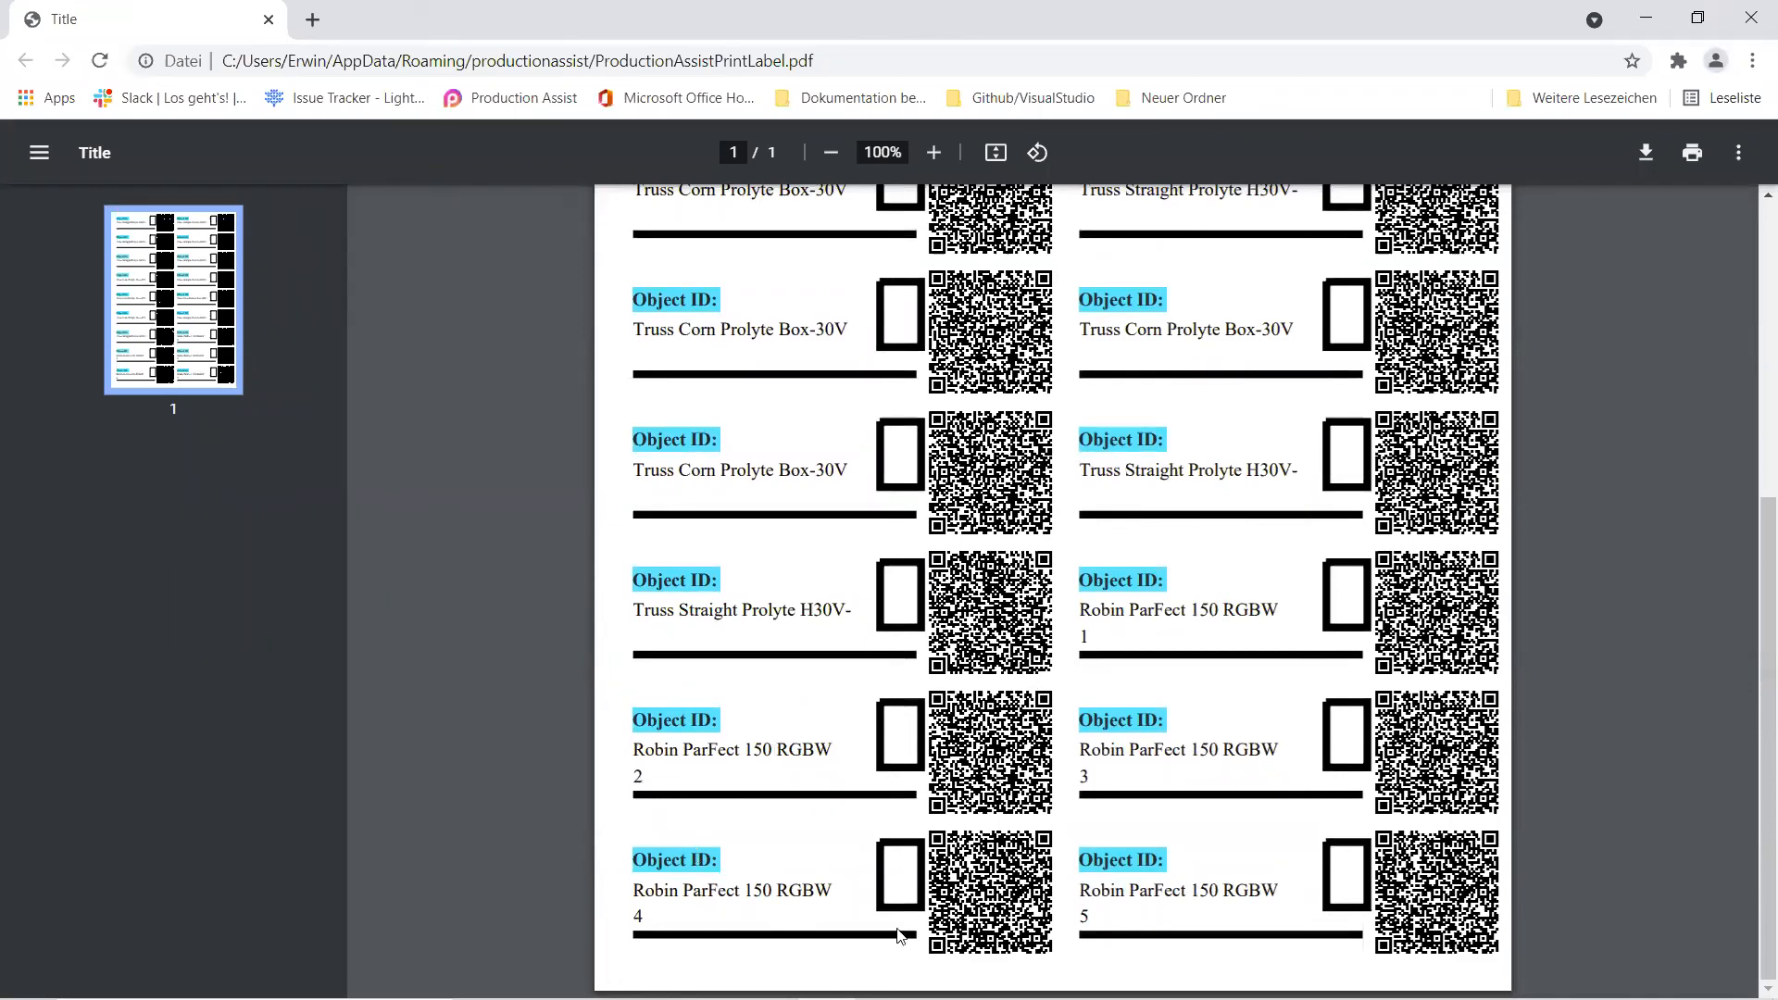
scroll(1188, 938, up, 5)
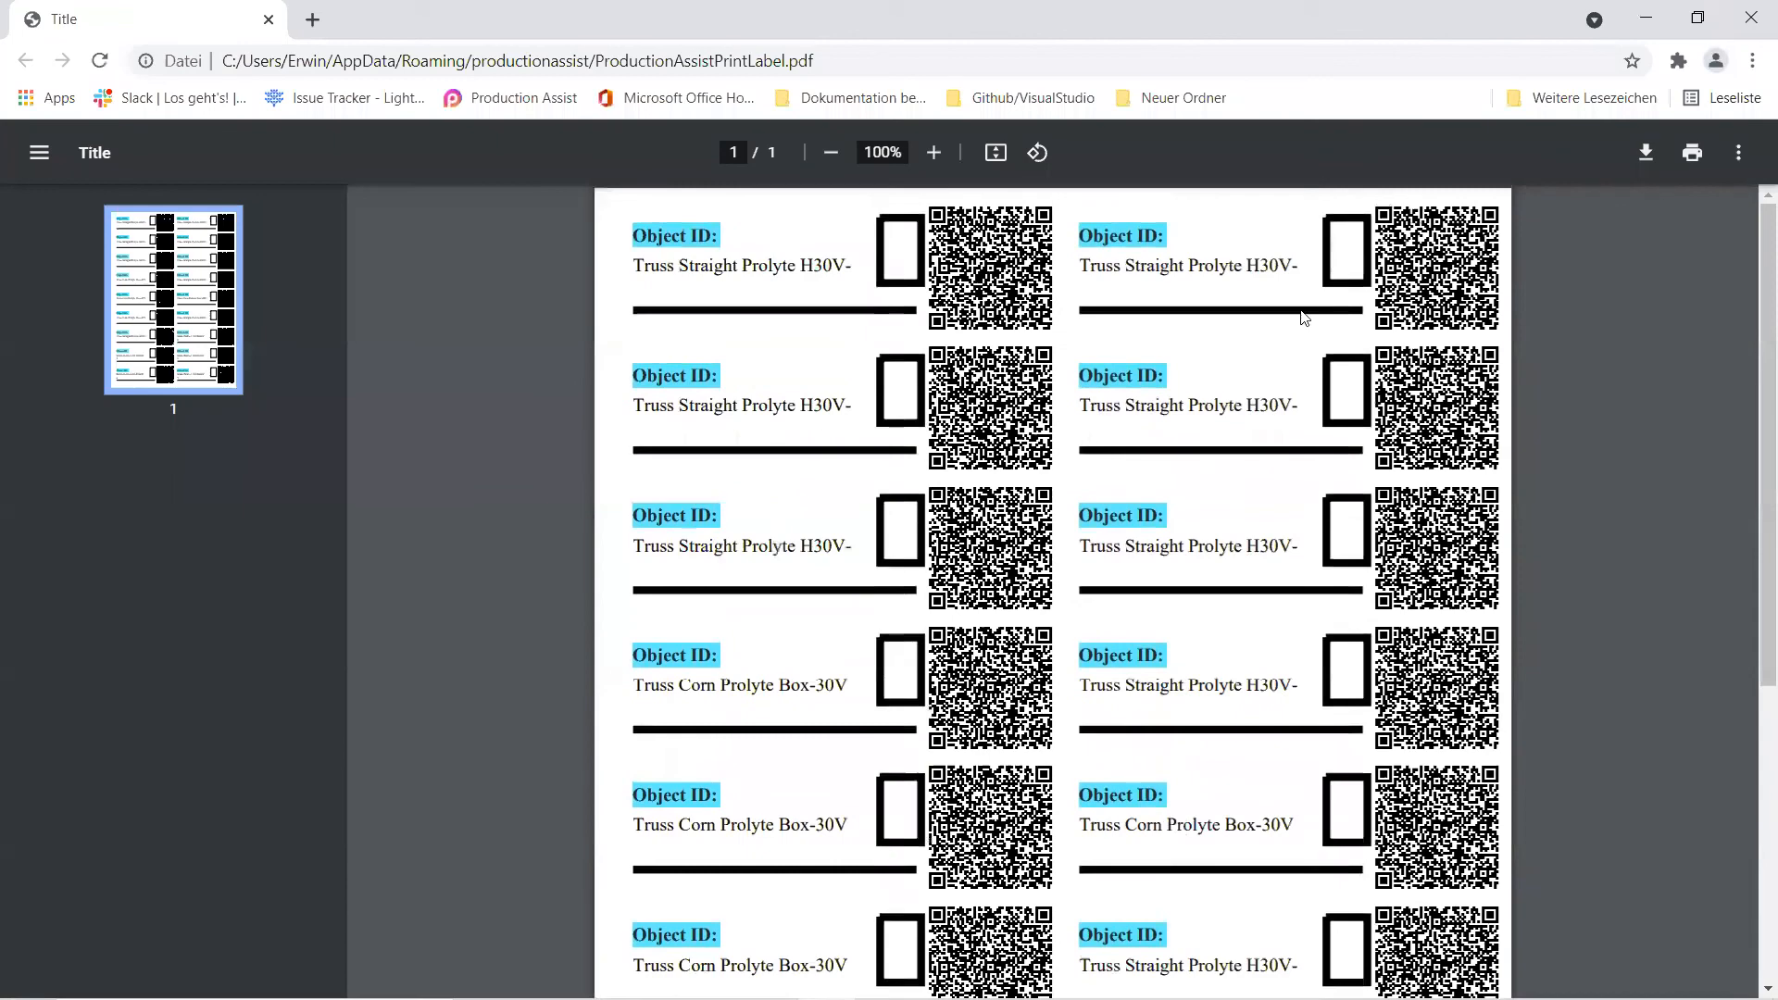
click(1646, 152)
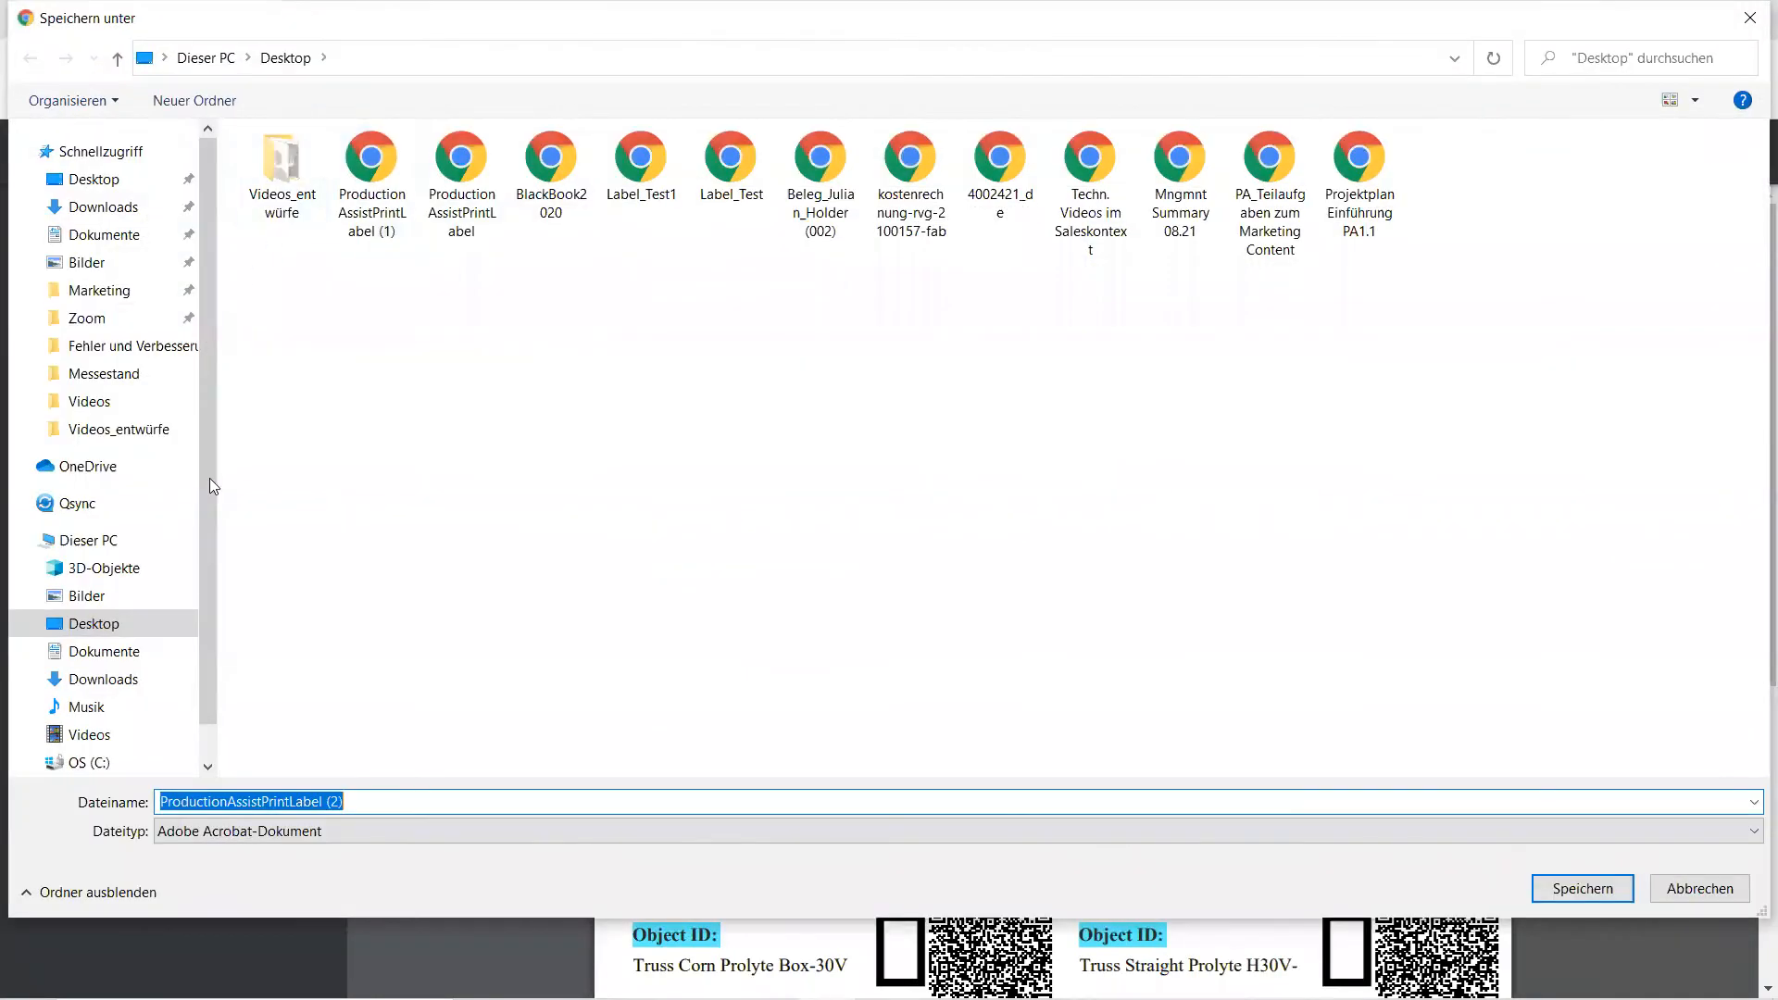
click(1549, 897)
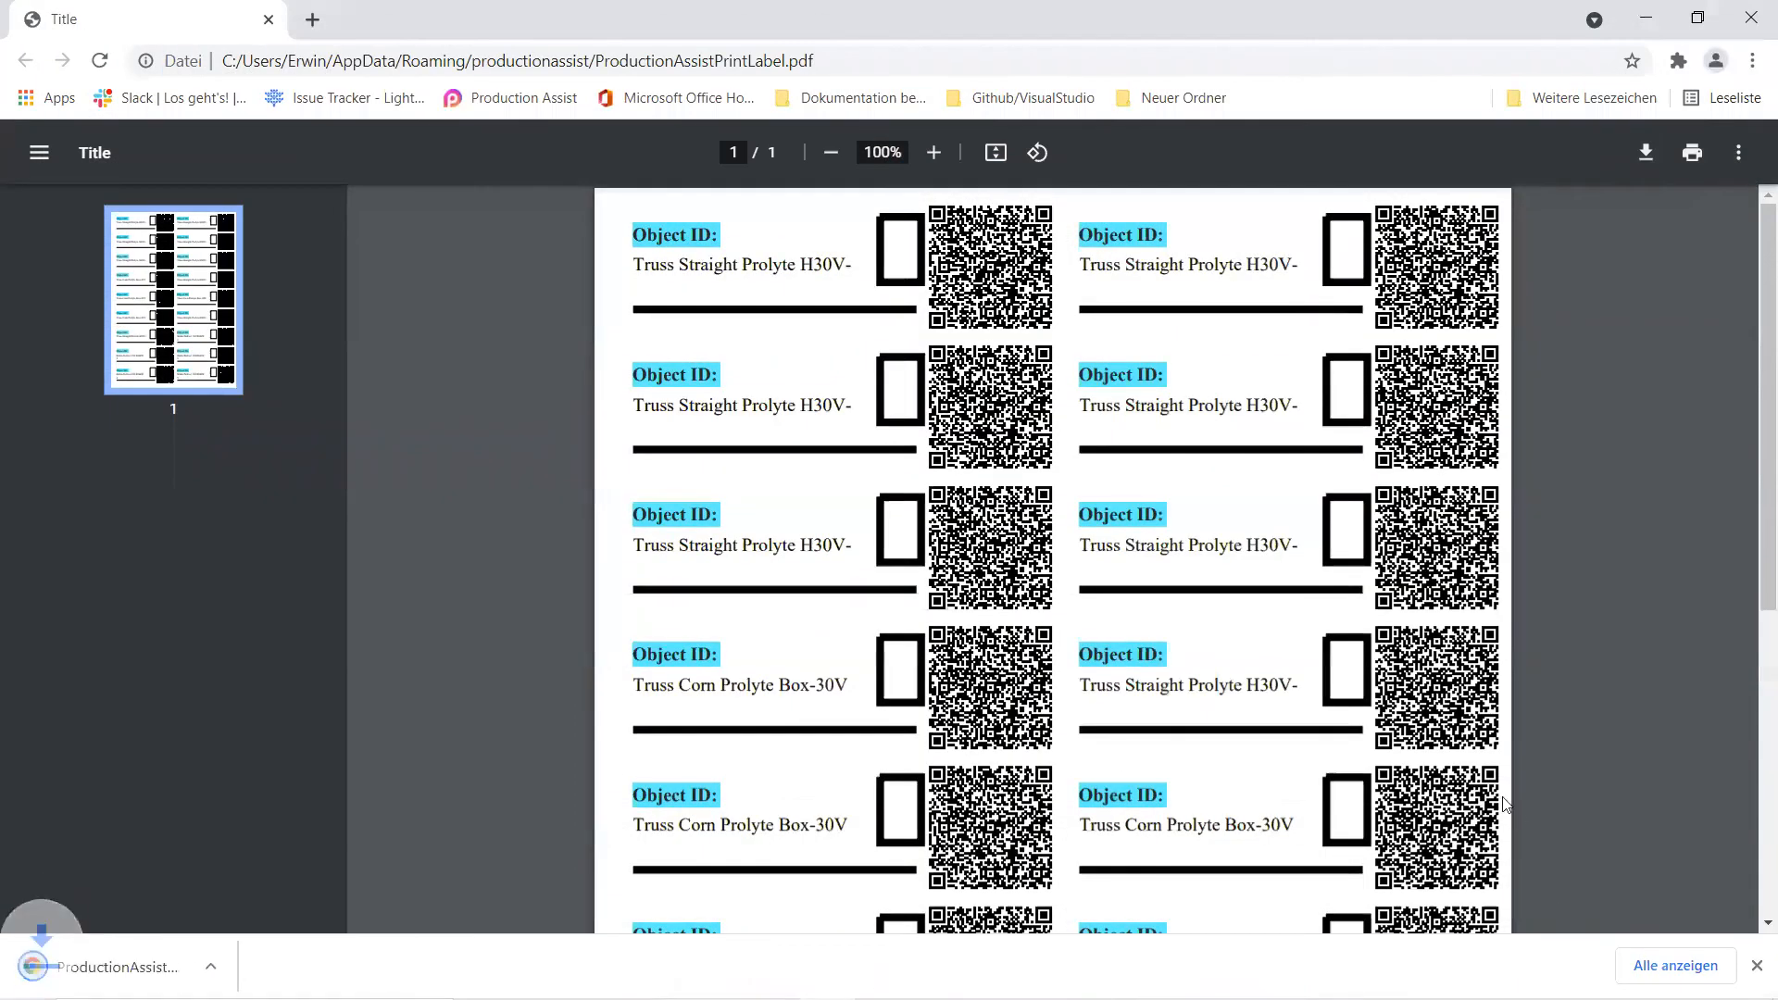